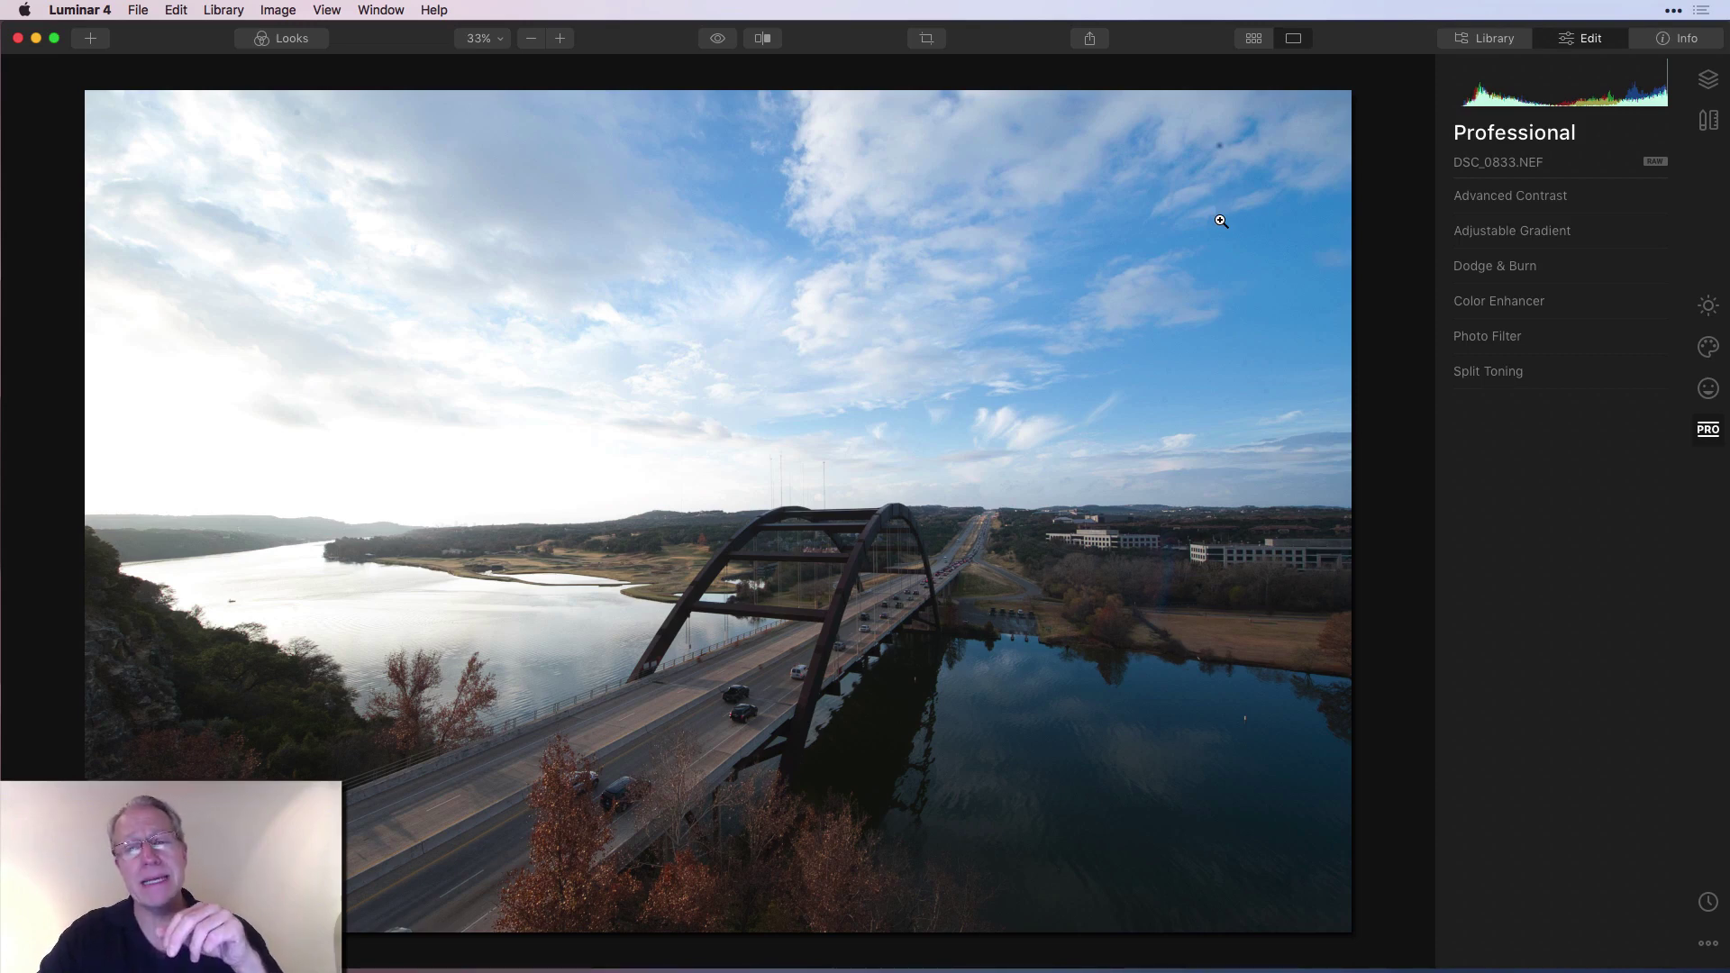
View the photo's capture information and return to the editing tools
left_click(1656, 43)
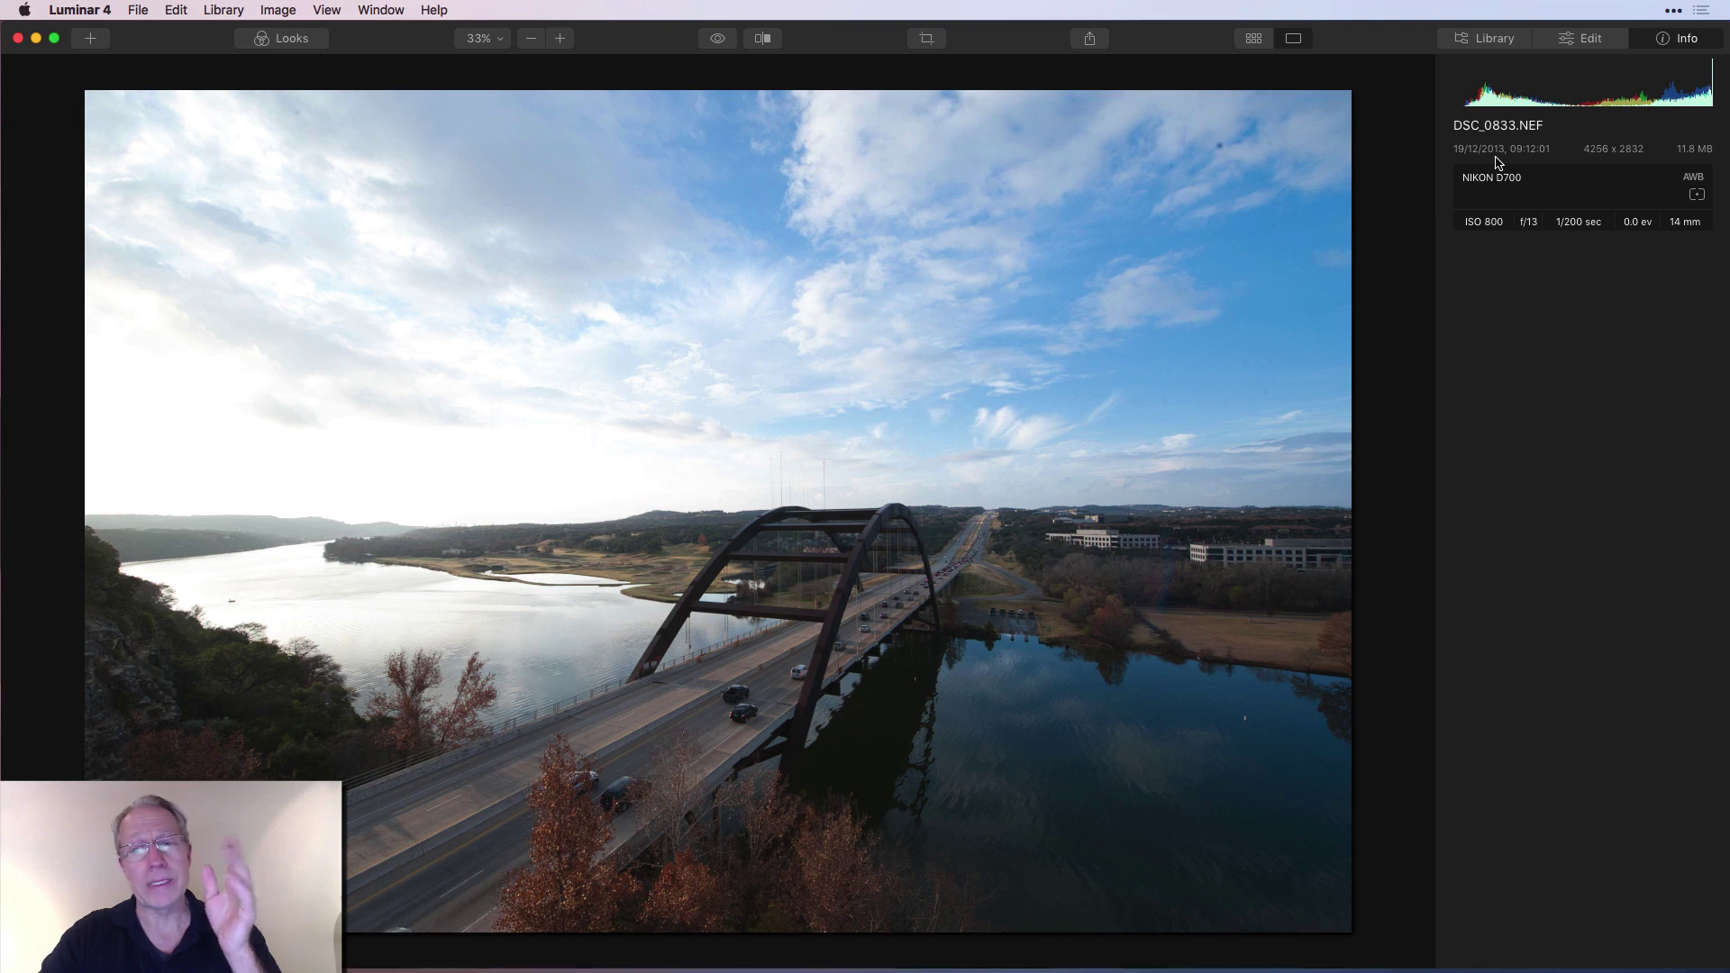
left_click(1576, 38)
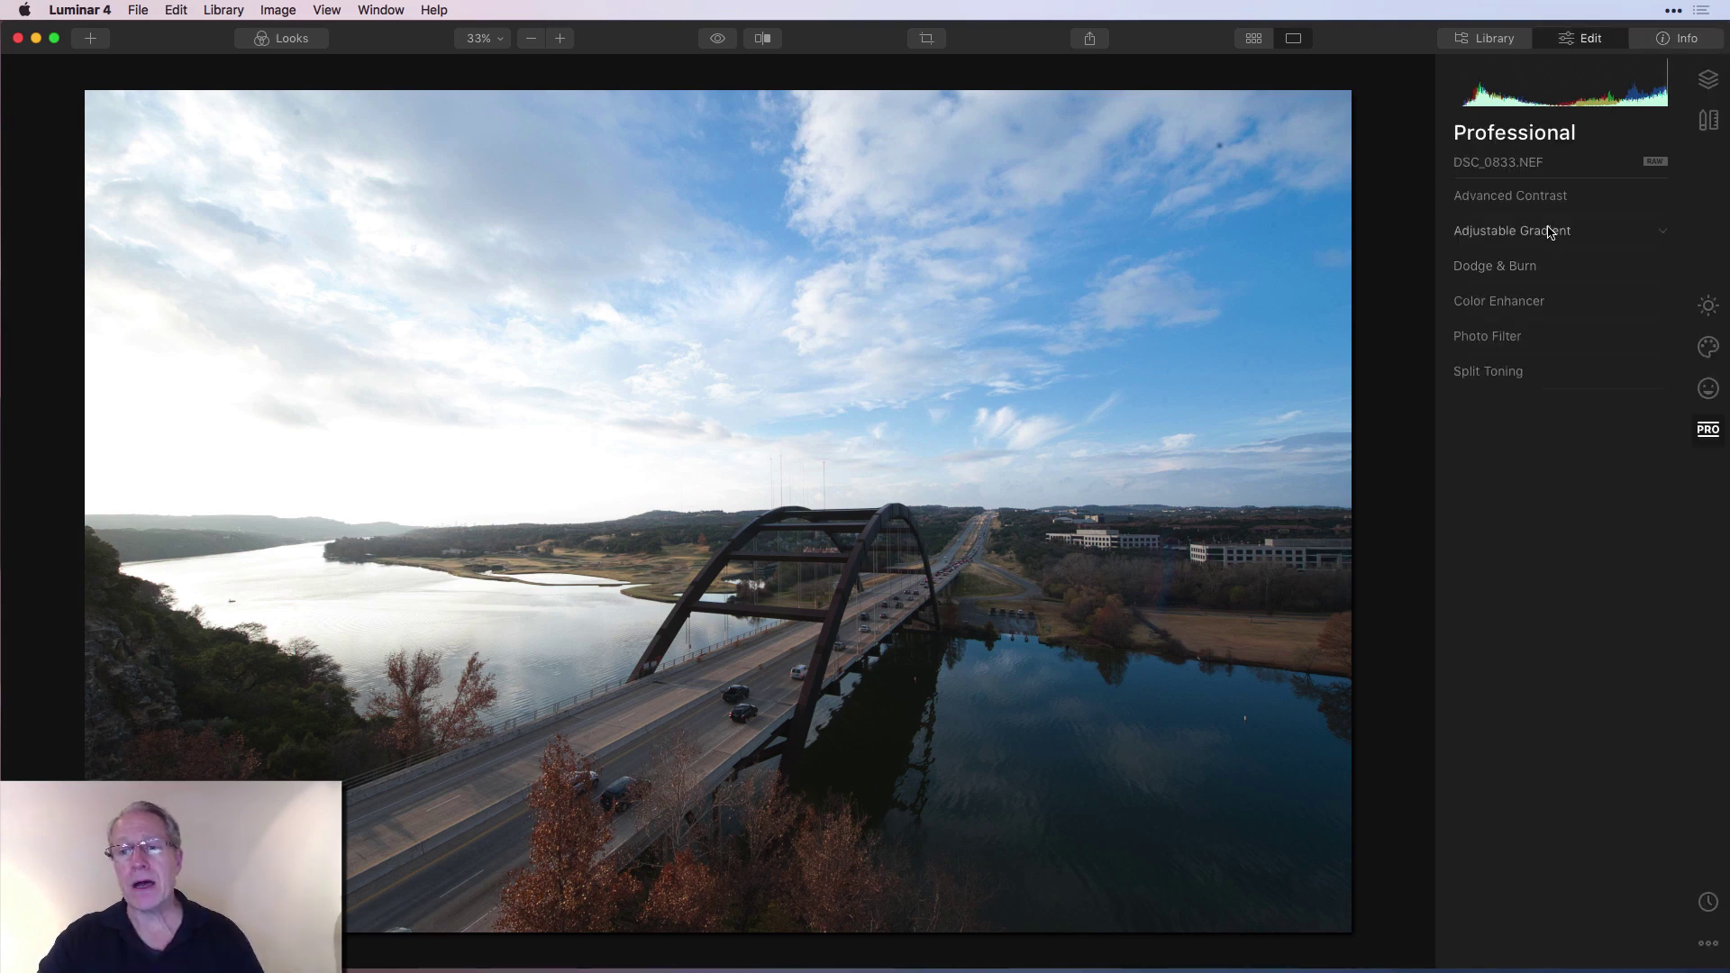
Try Exposure at -1.30 and Shadows at 71 in the Essentials Light adjustments, and reset the Light filter
left_click(1708, 305)
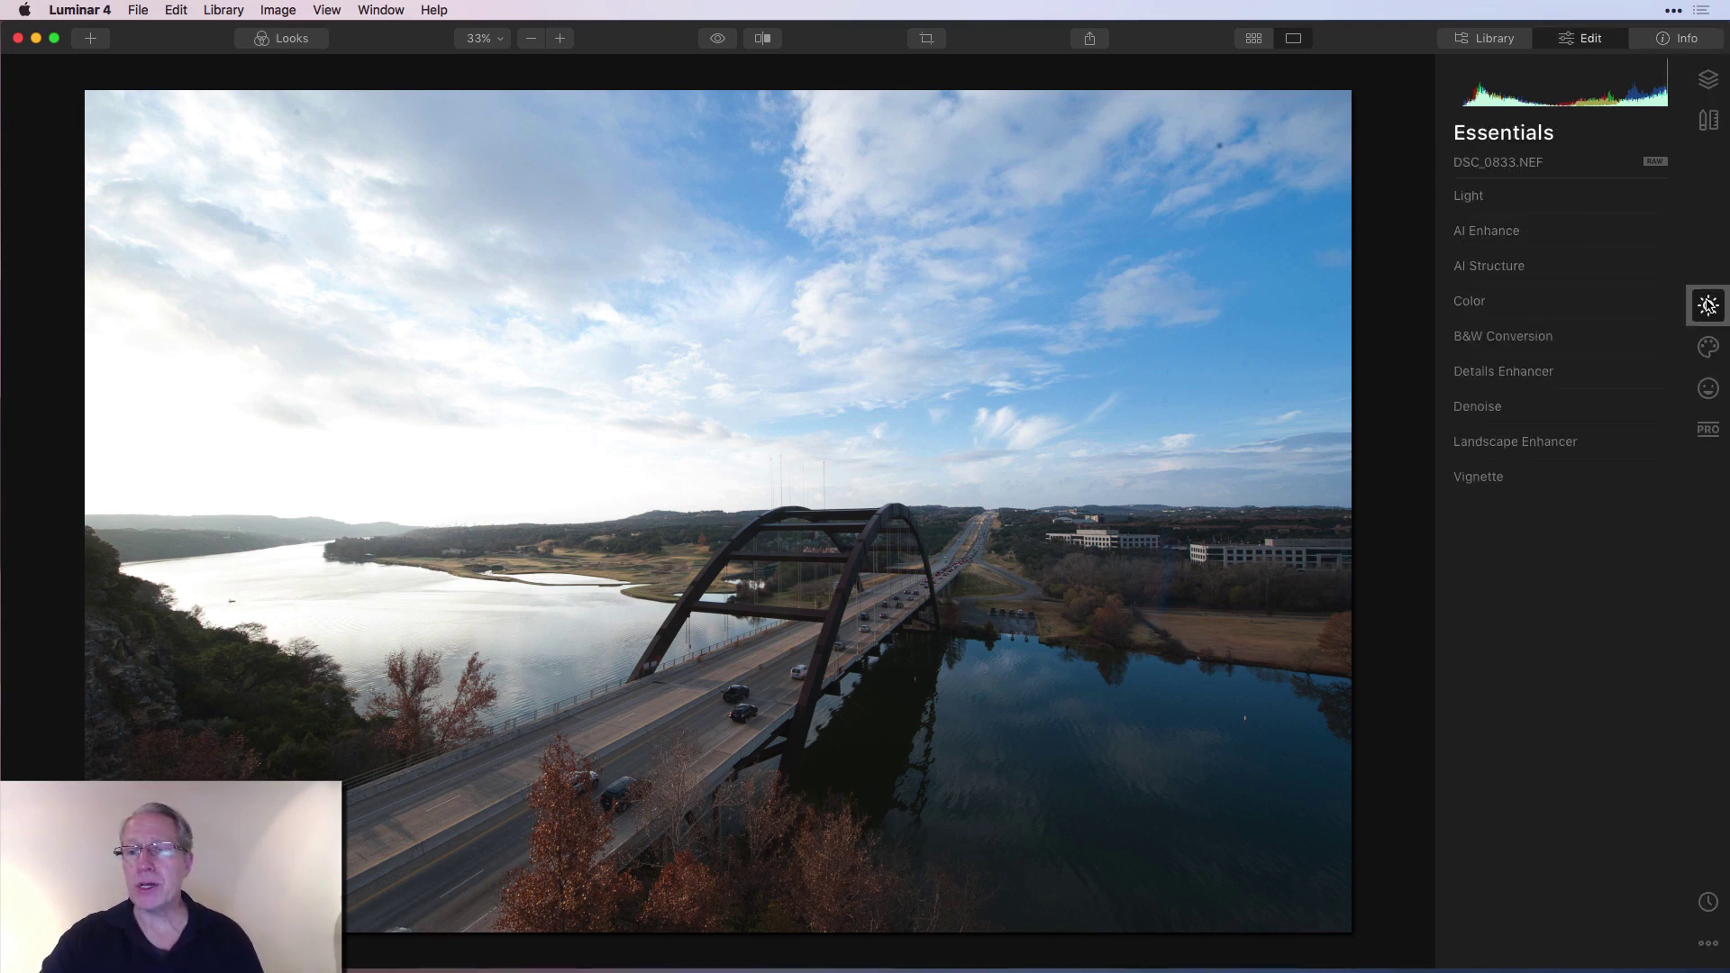
left_click(1503, 201)
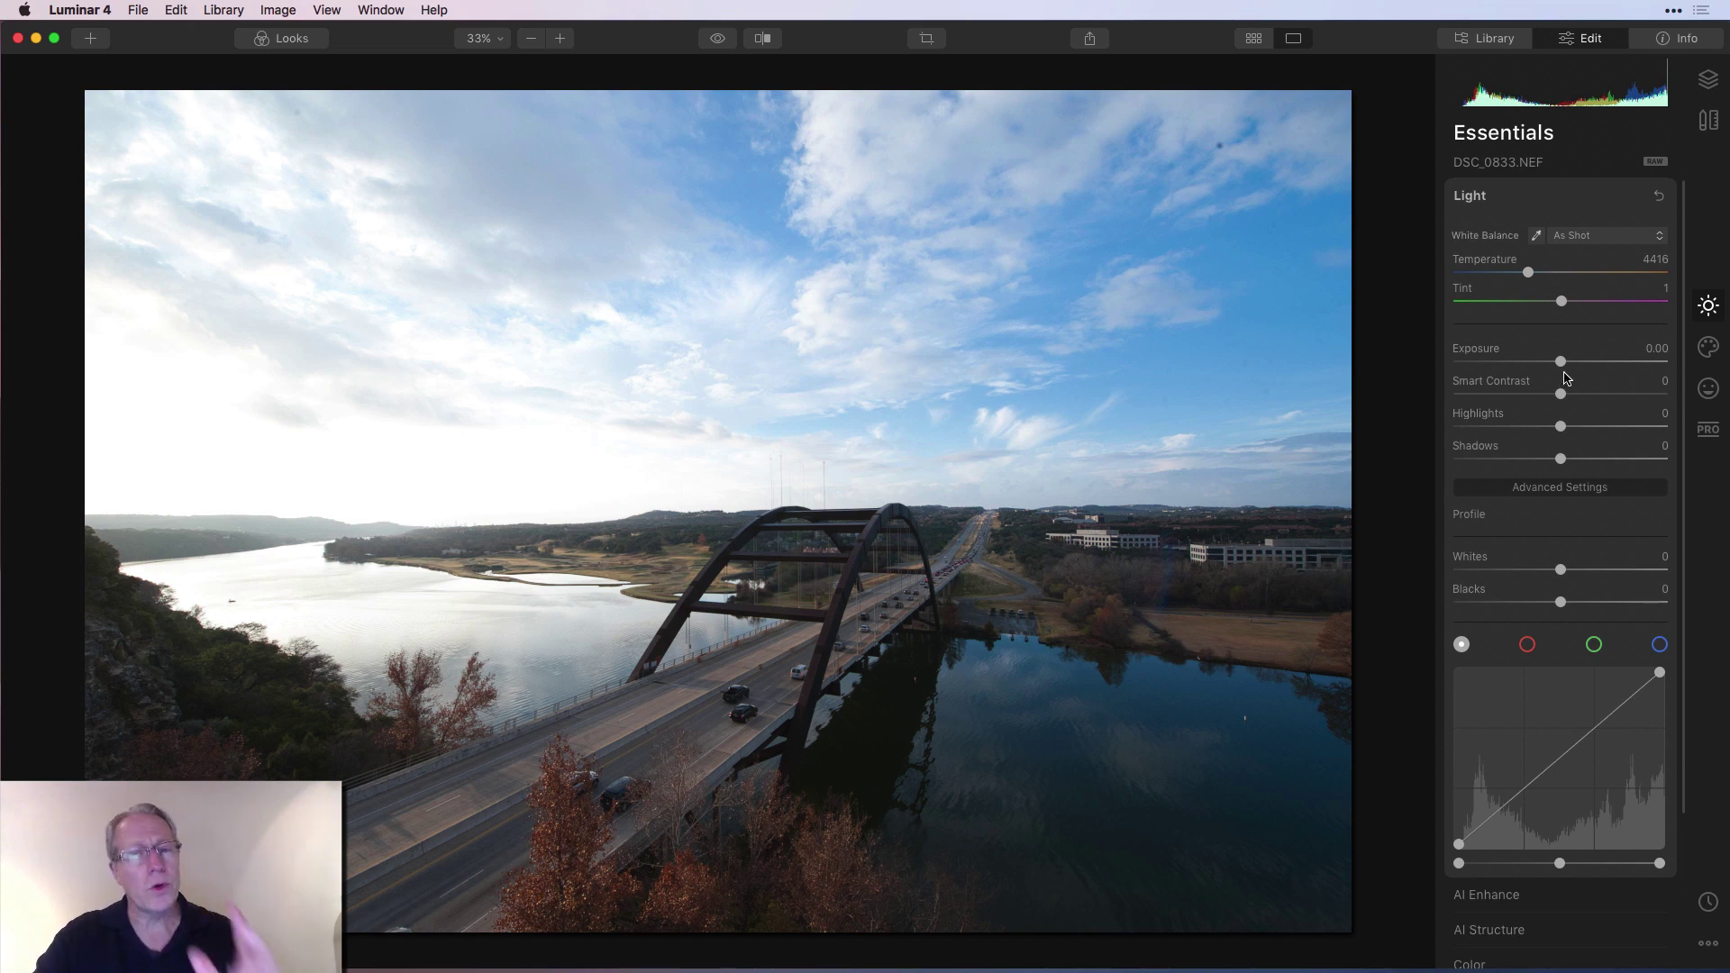
left_click_drag(1560, 361, 1534, 363)
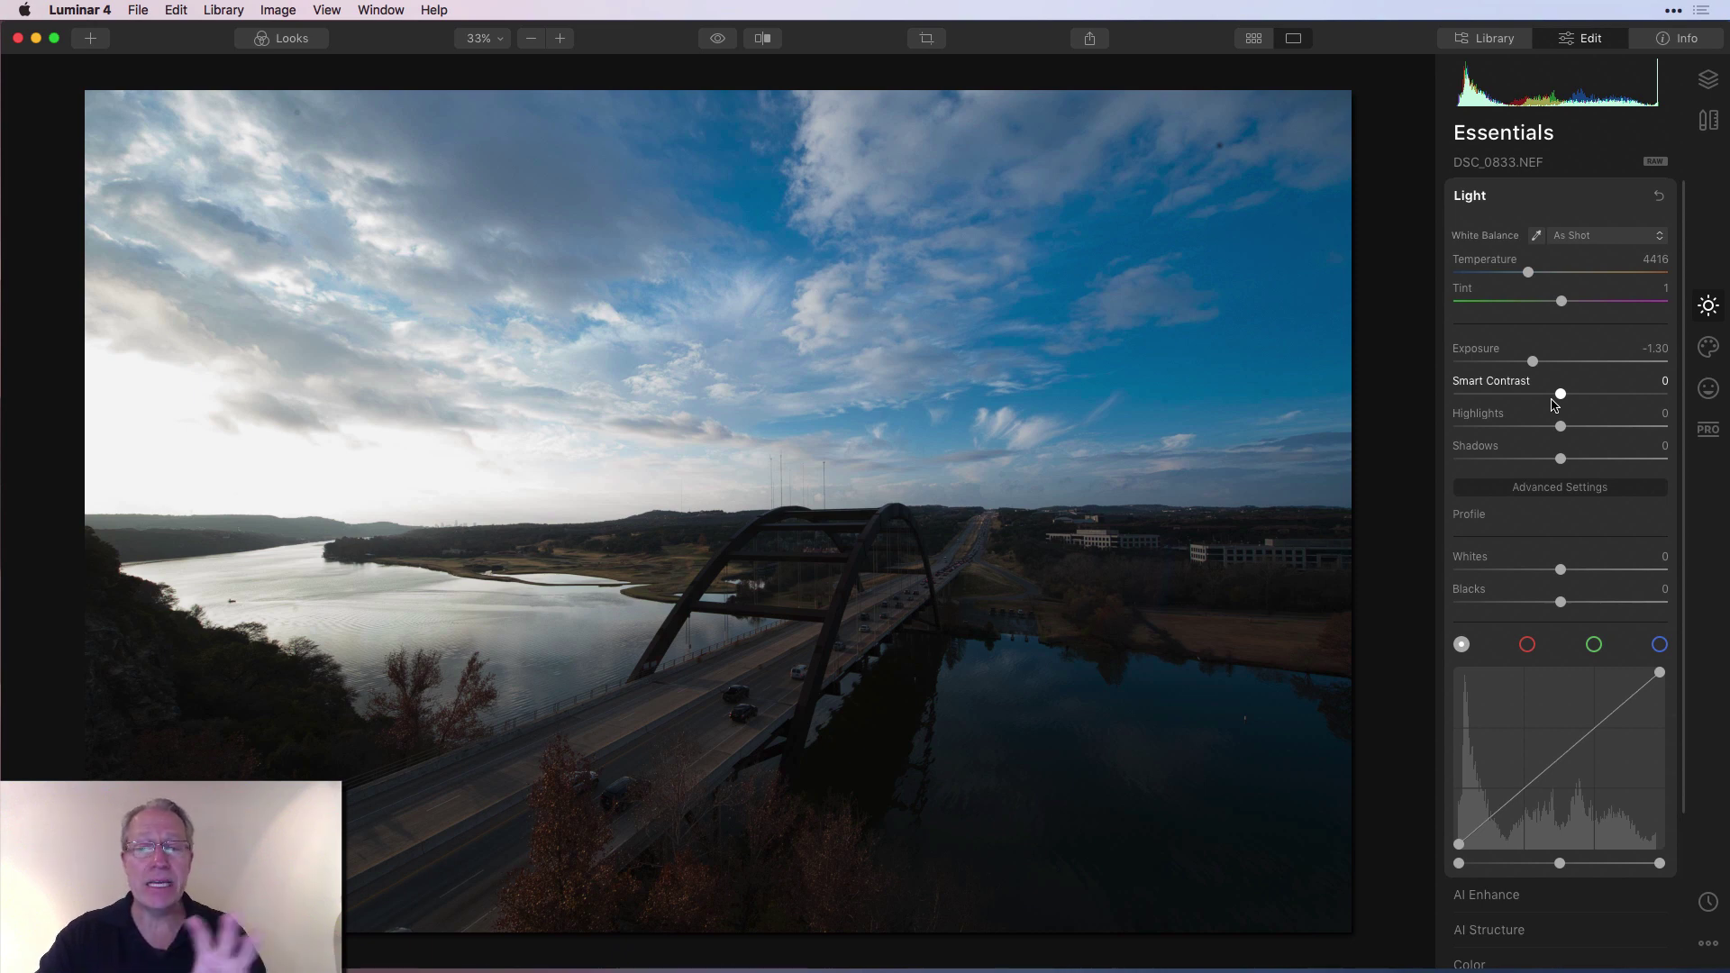
left_click_drag(1560, 459, 1637, 457)
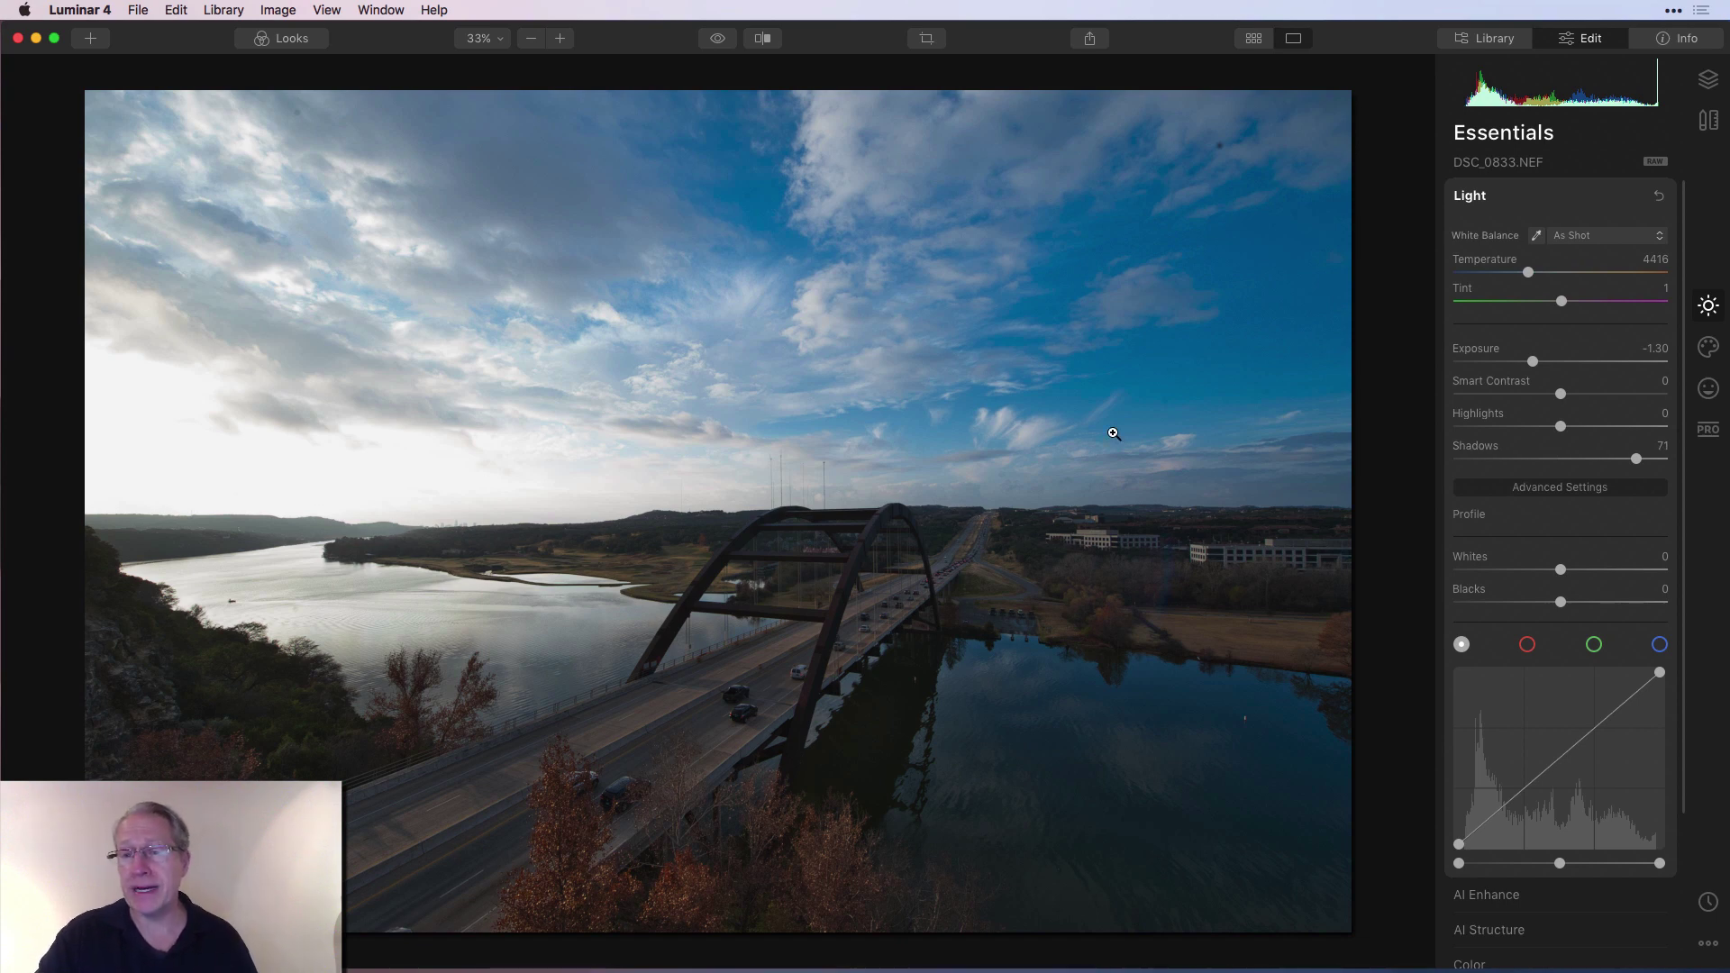
left_click(1657, 199)
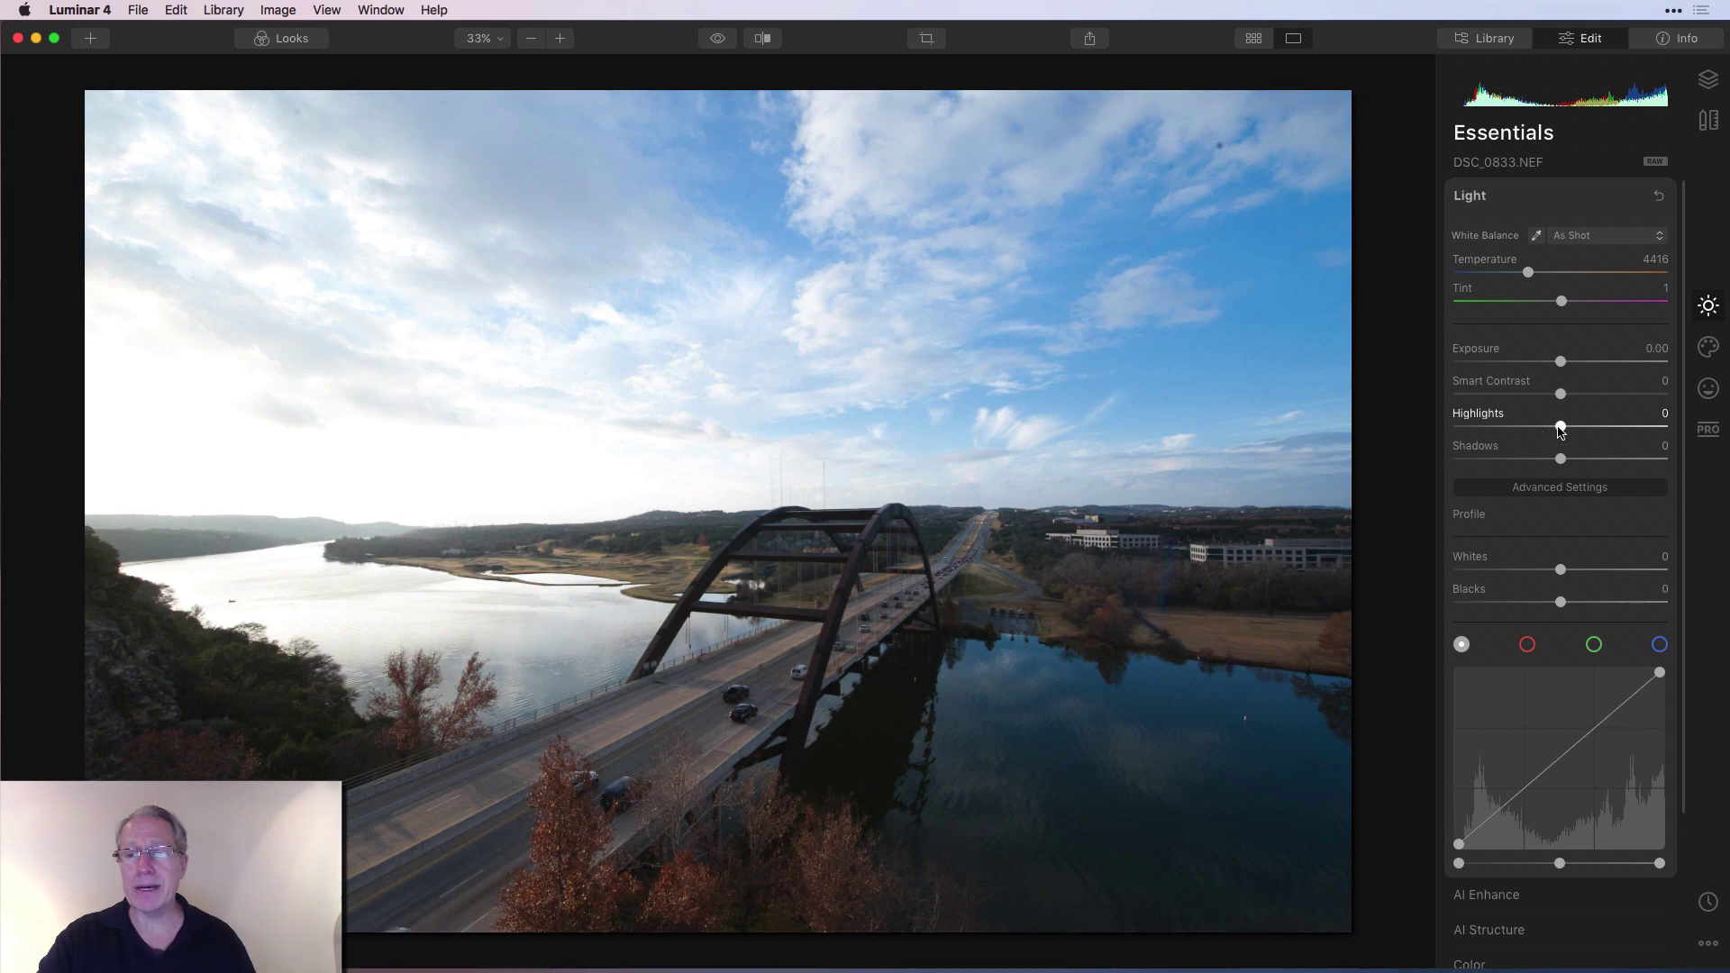
Set Highlights to -100 and try Whites at -44, returning Whites to its default
left_click_drag(1560, 430, 1365, 423)
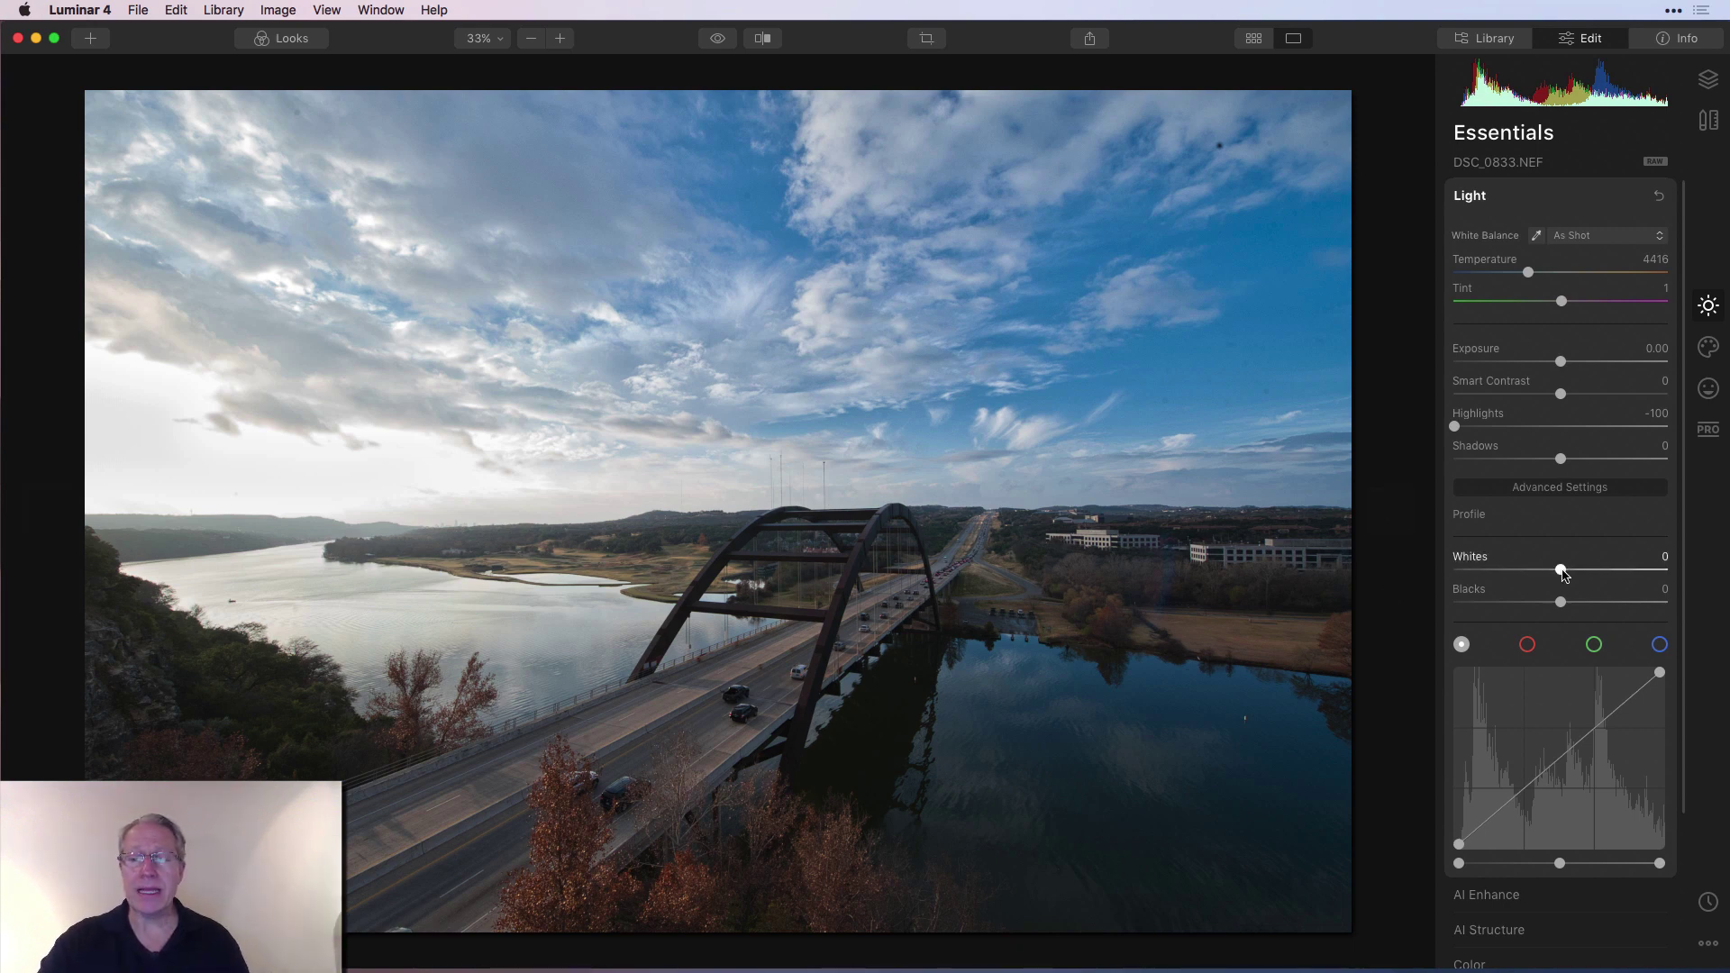
left_click_drag(1563, 574, 1487, 569)
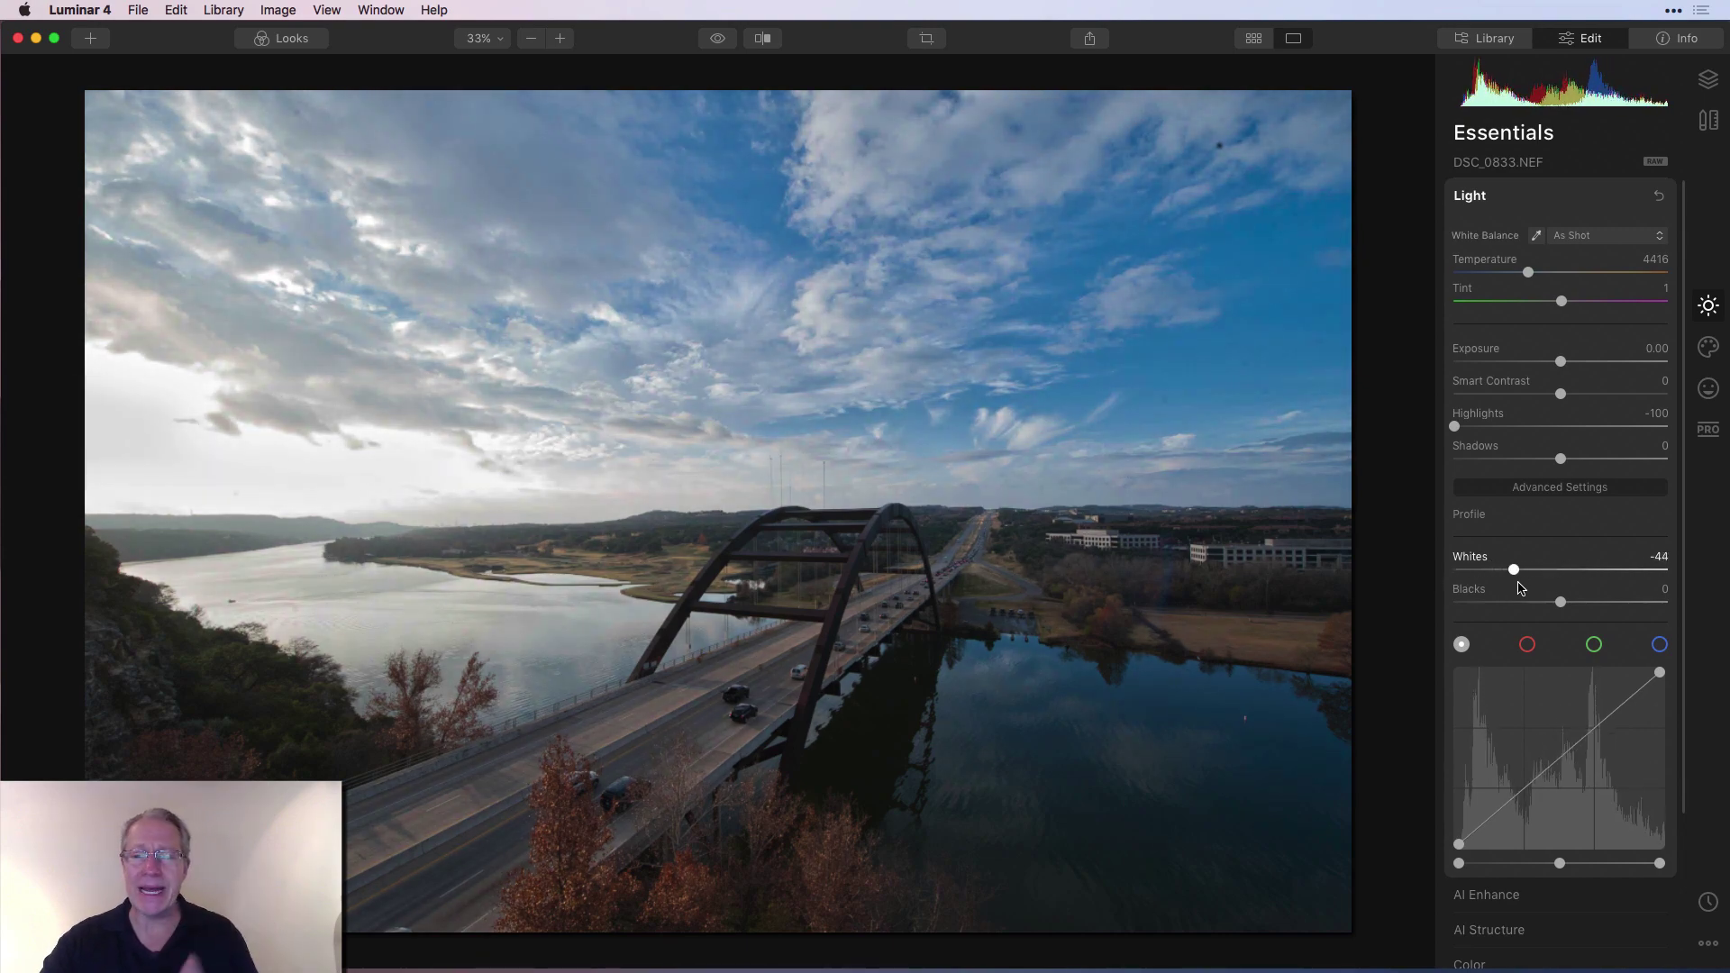
double_click(1469, 558)
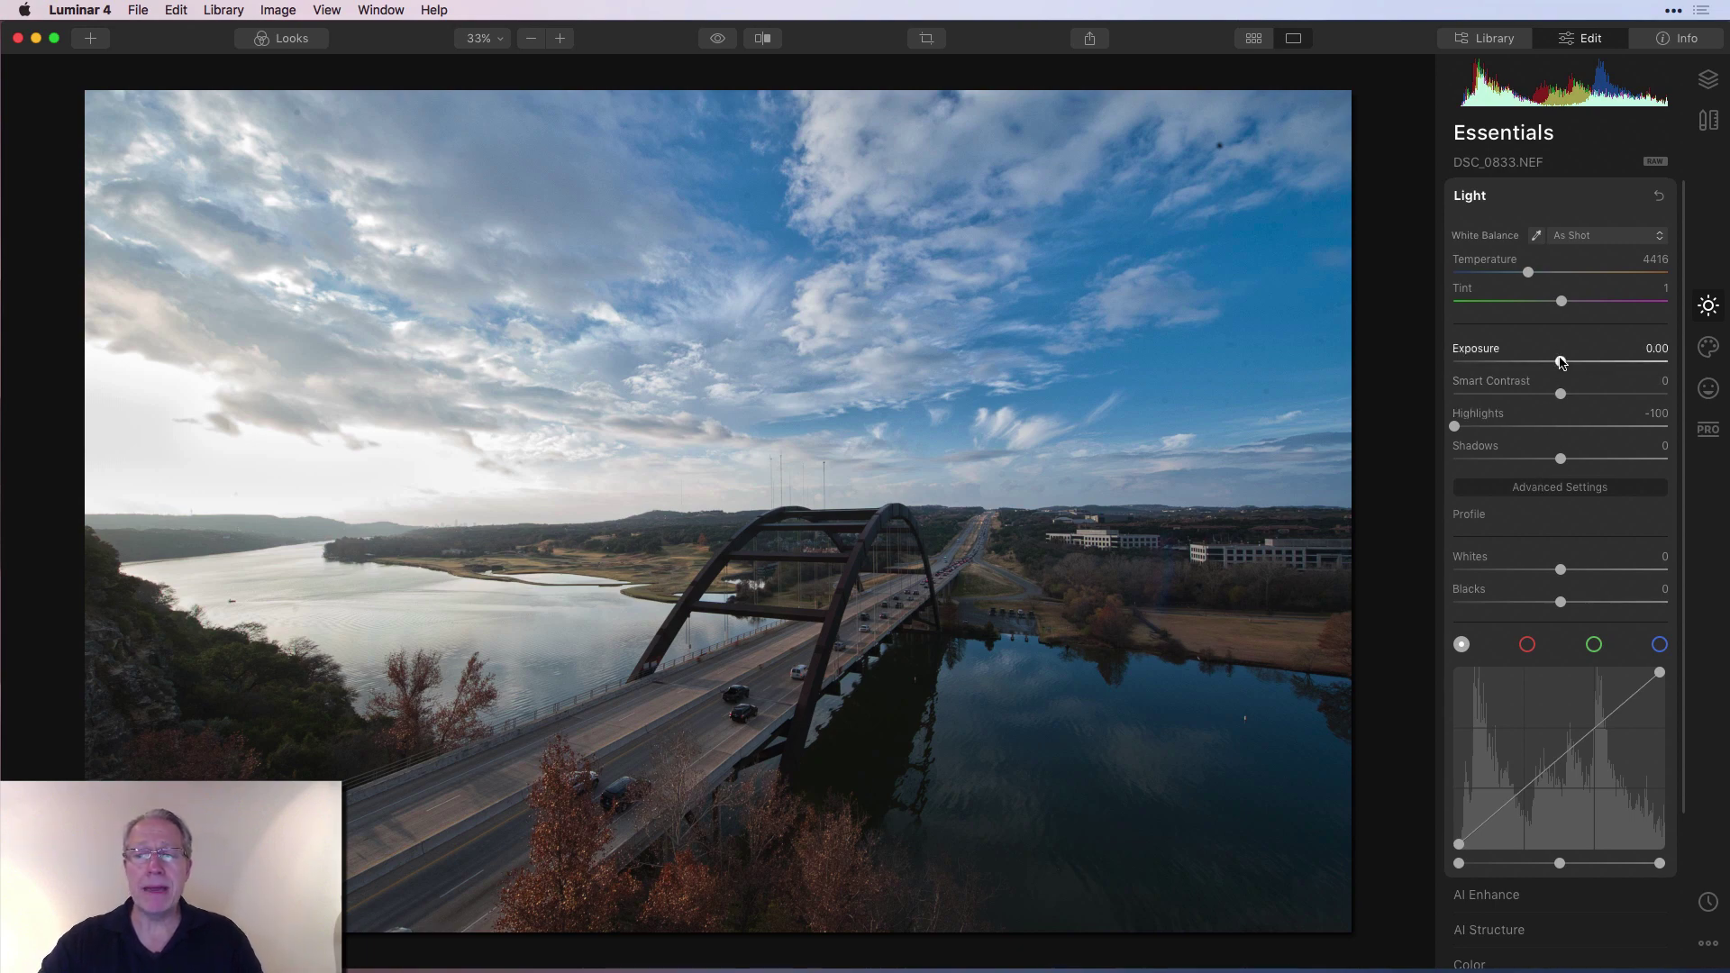
Try Exposure at -0.53 and Shadows at 41, compare with the original, and reset the Light filter
left_click_drag(1560, 361, 1549, 361)
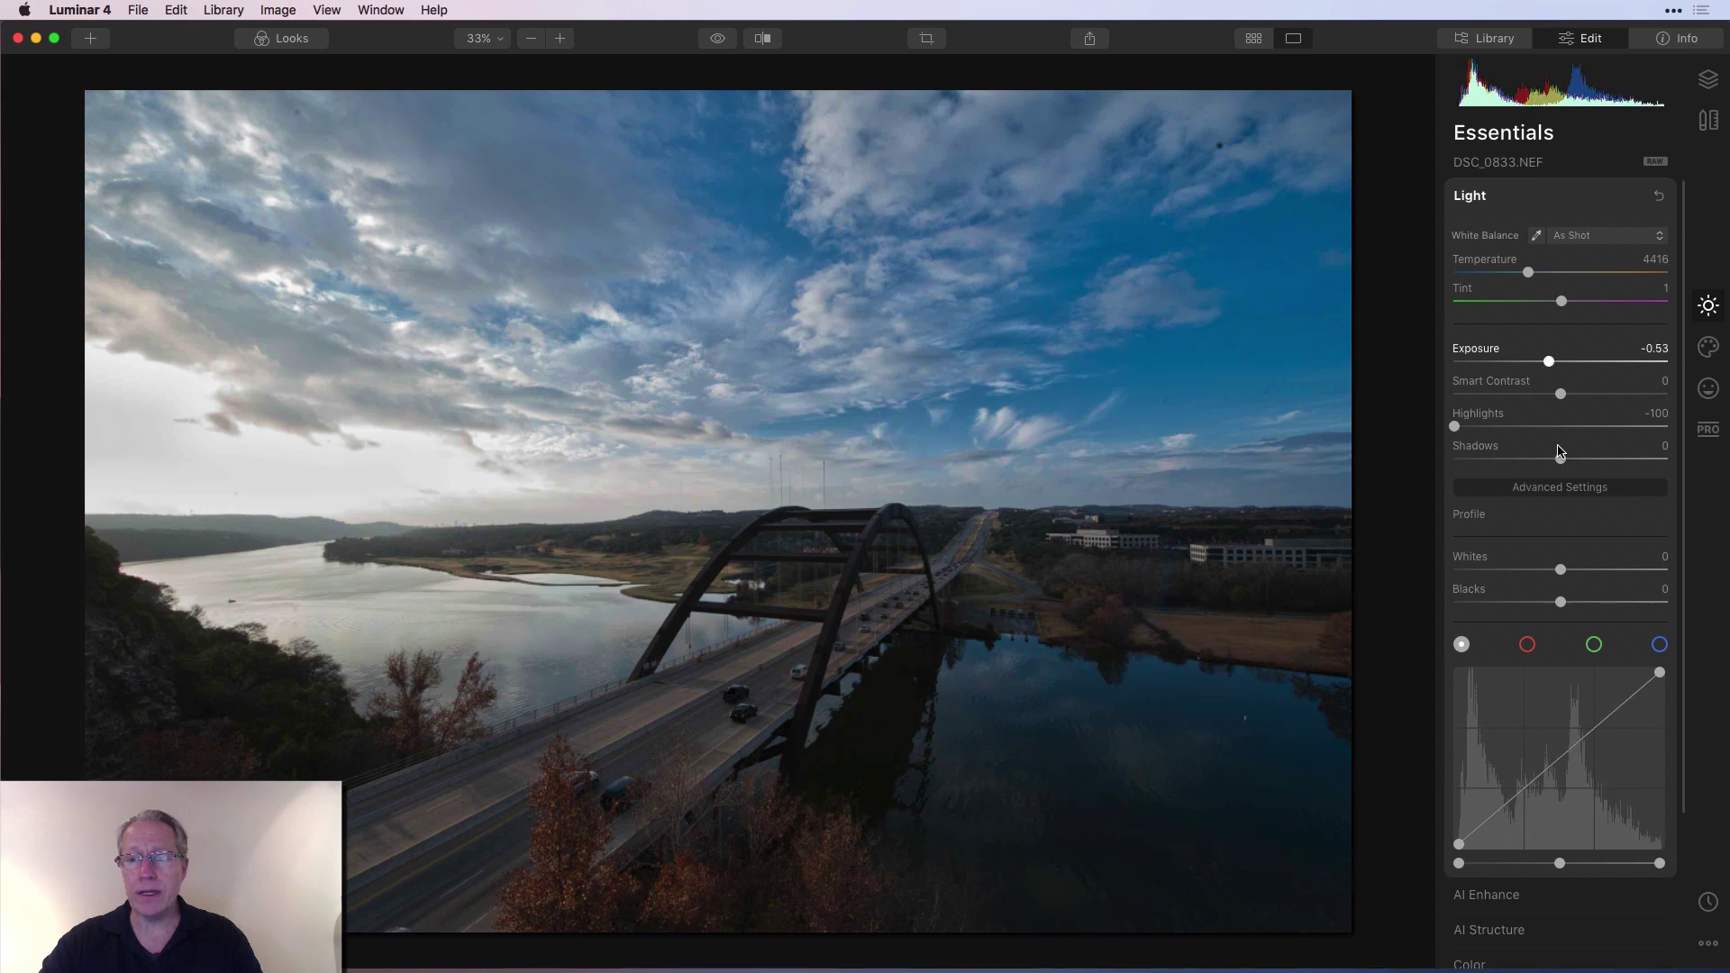
left_click_drag(1561, 459, 1603, 459)
left_click_drag(719, 41, 720, 43)
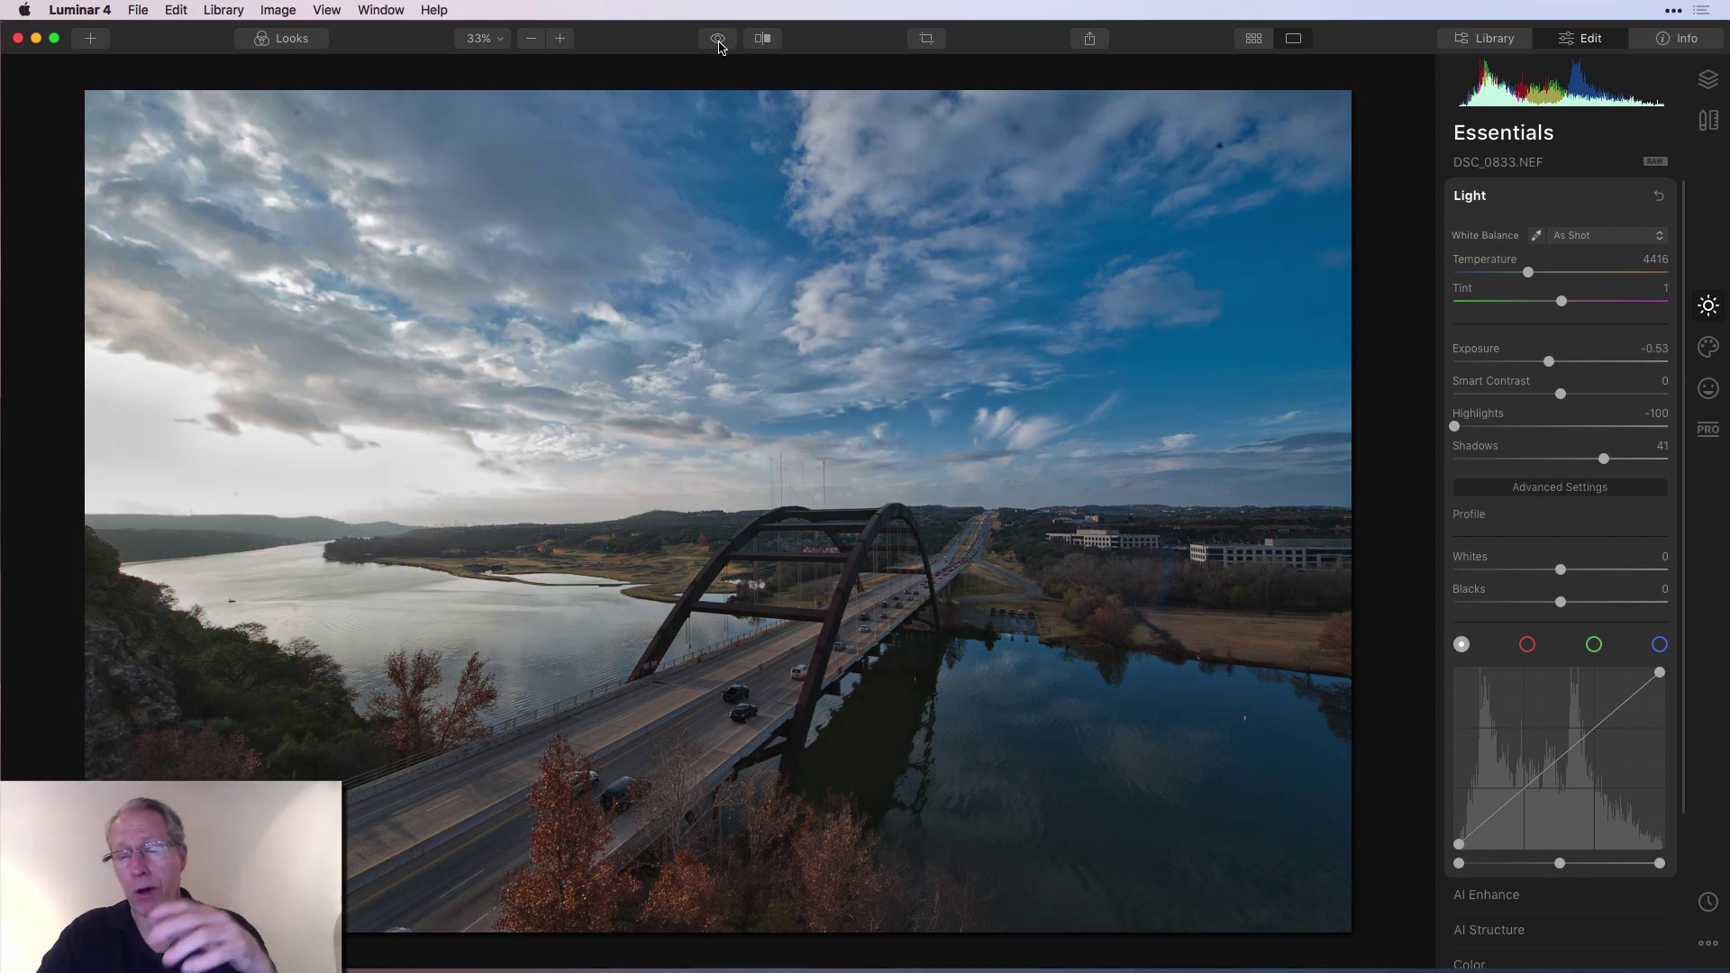
left_click(1659, 197)
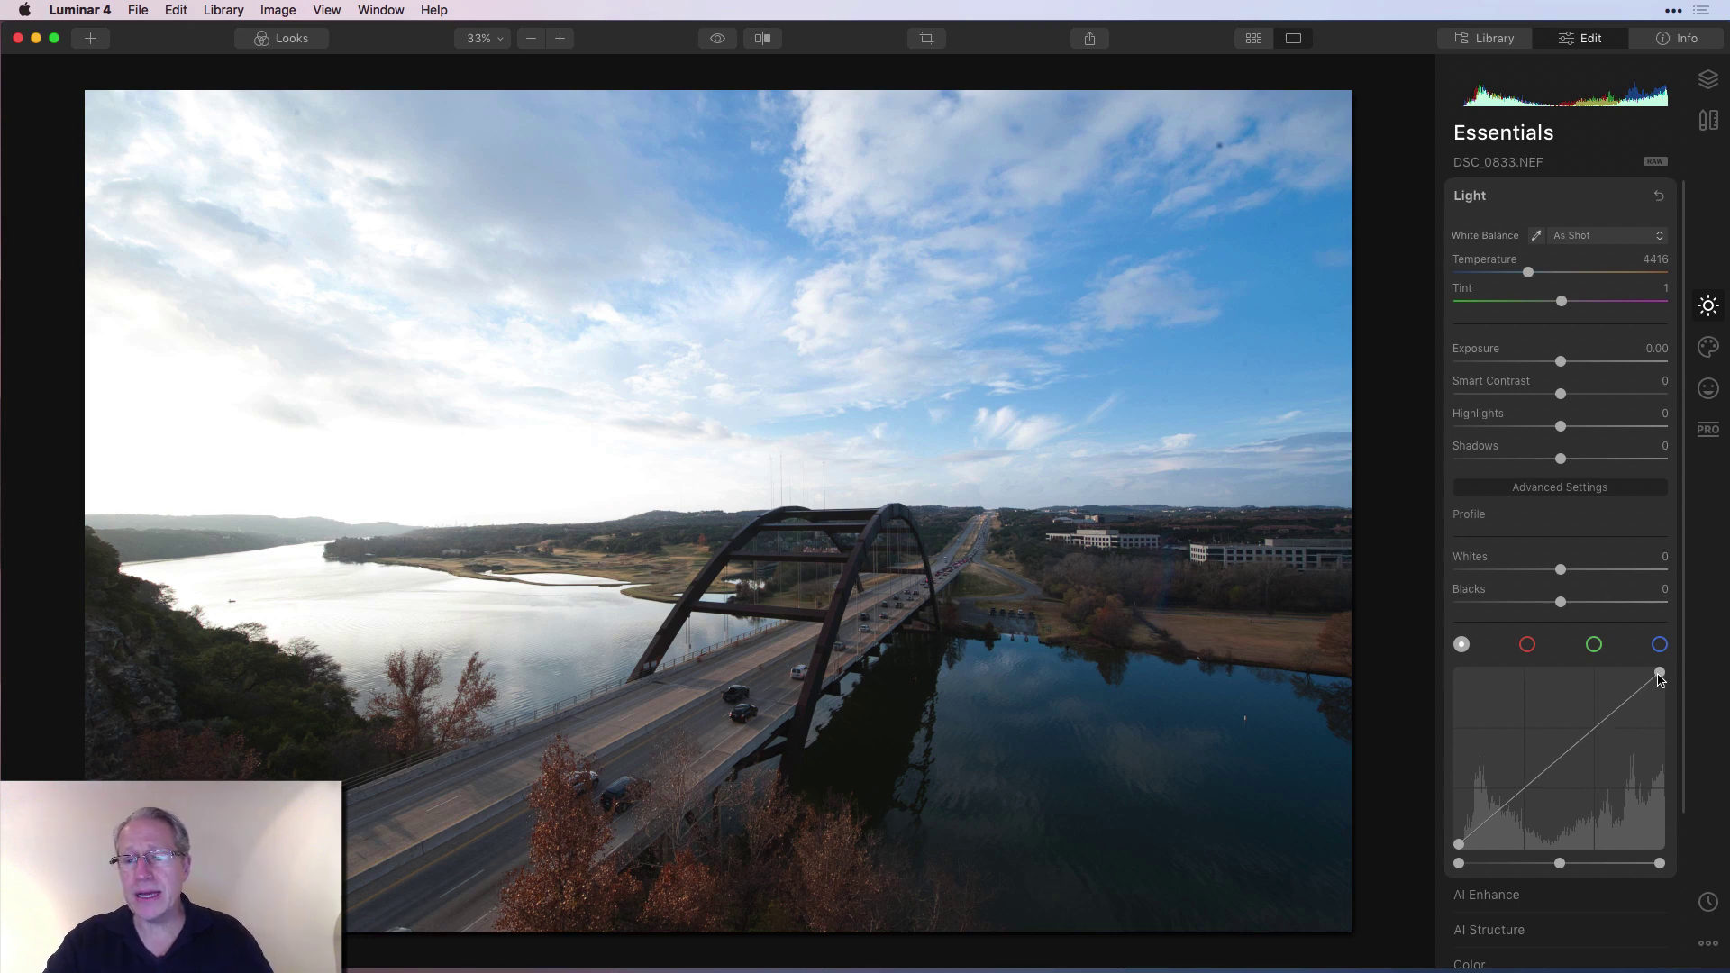
Compare lowering the curve's white point with setting Highlights to -100, restoring both to their defaults
left_click_drag(1659, 674, 1653, 742)
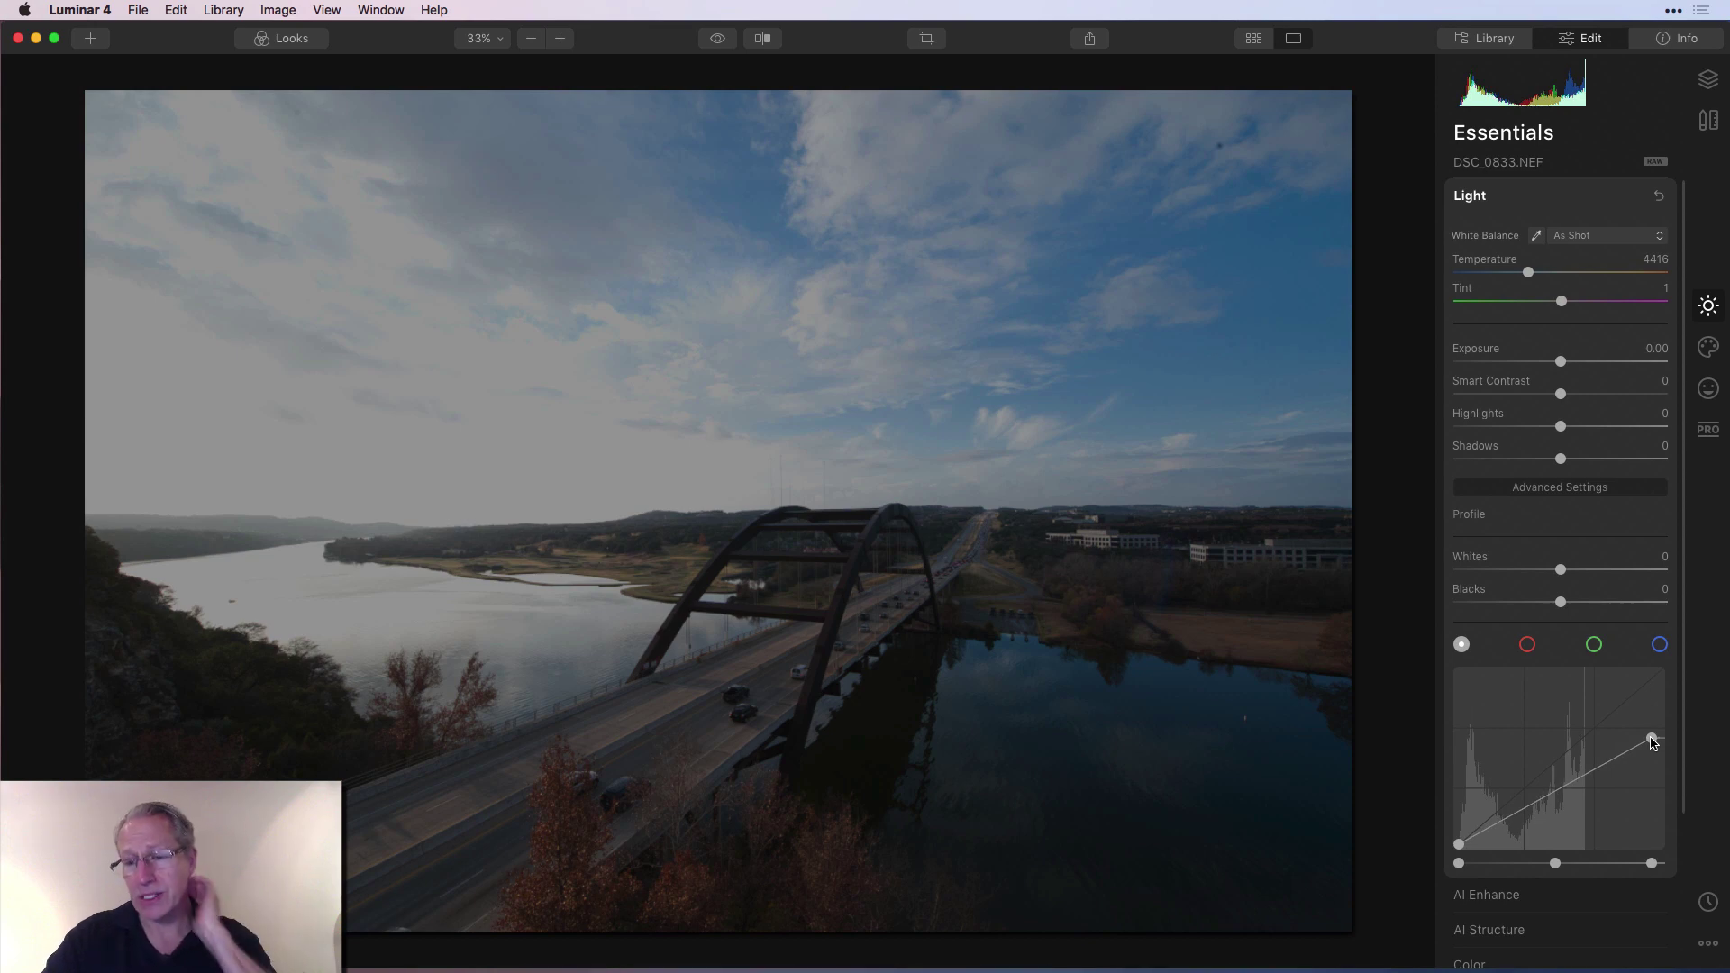
left_click_drag(1652, 741, 1659, 672)
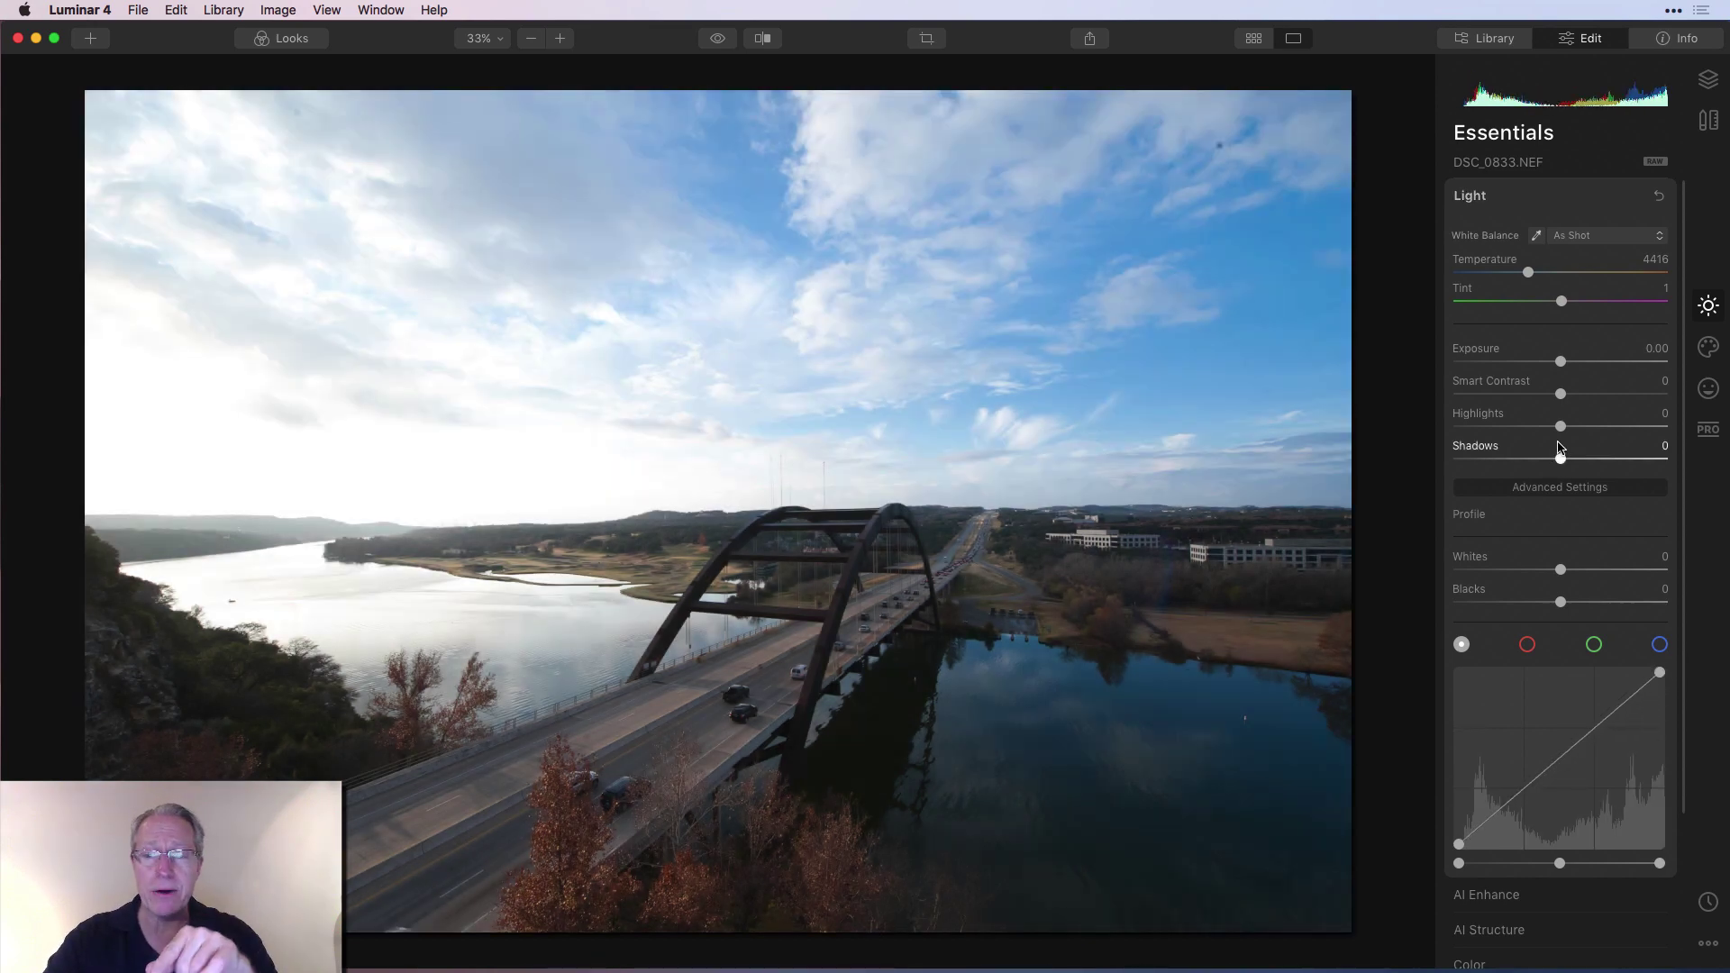
left_click_drag(1560, 426, 1436, 429)
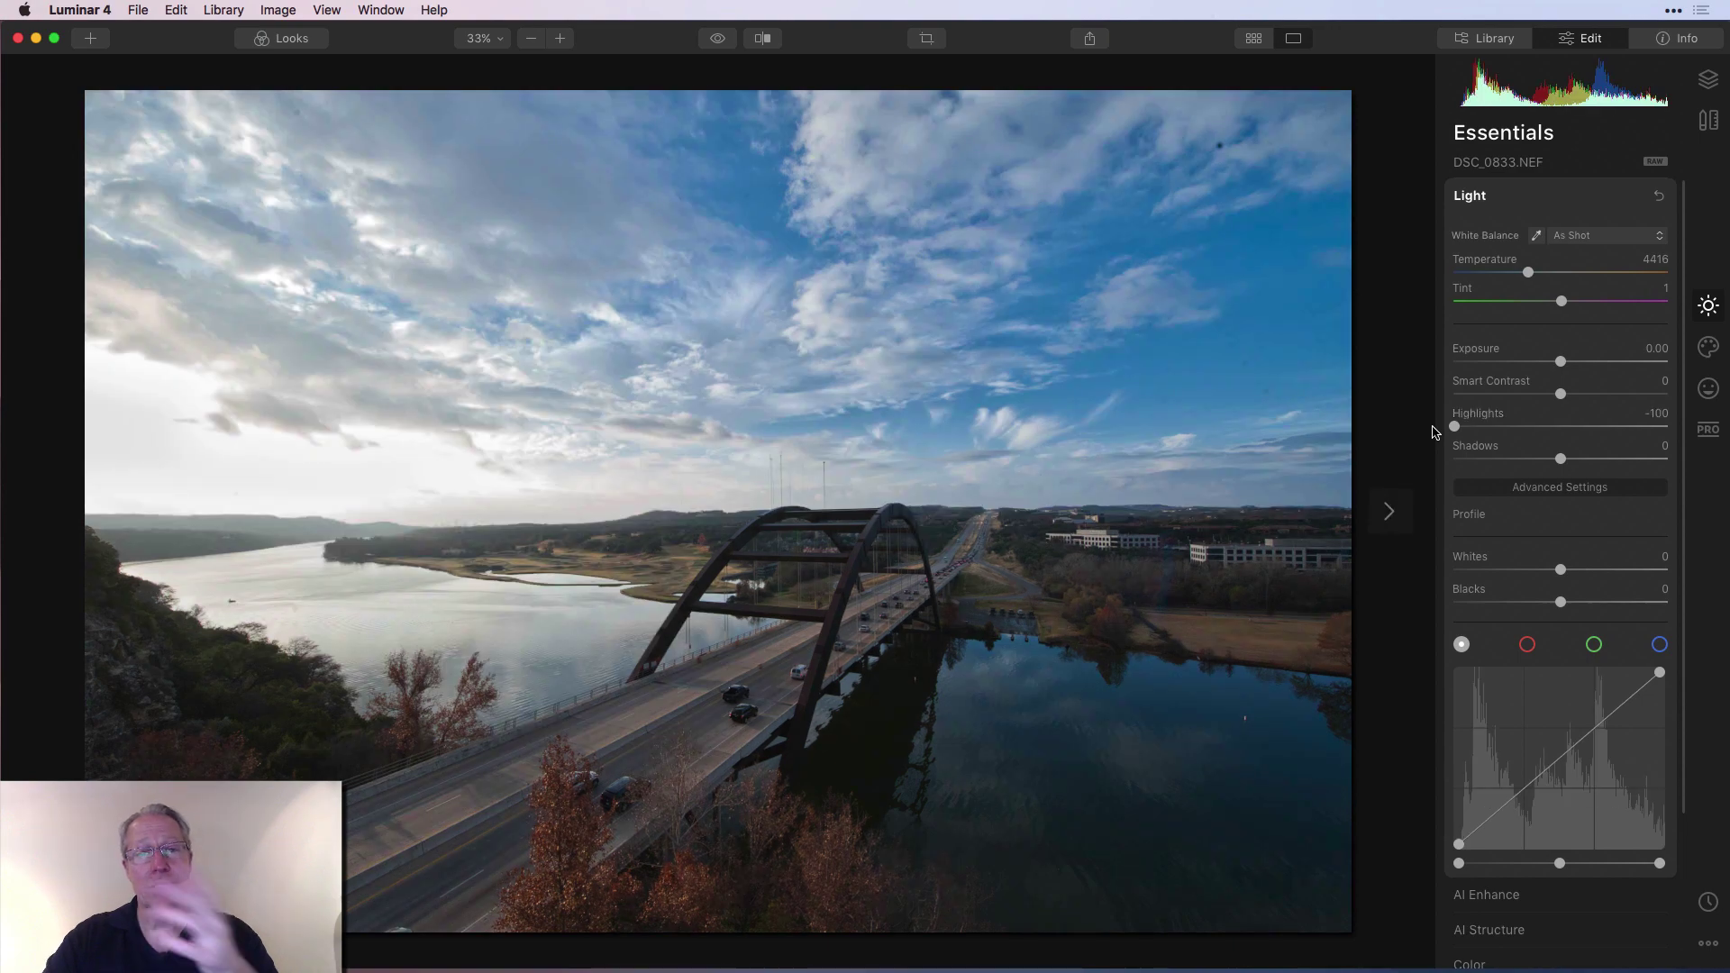
double_click(1494, 416)
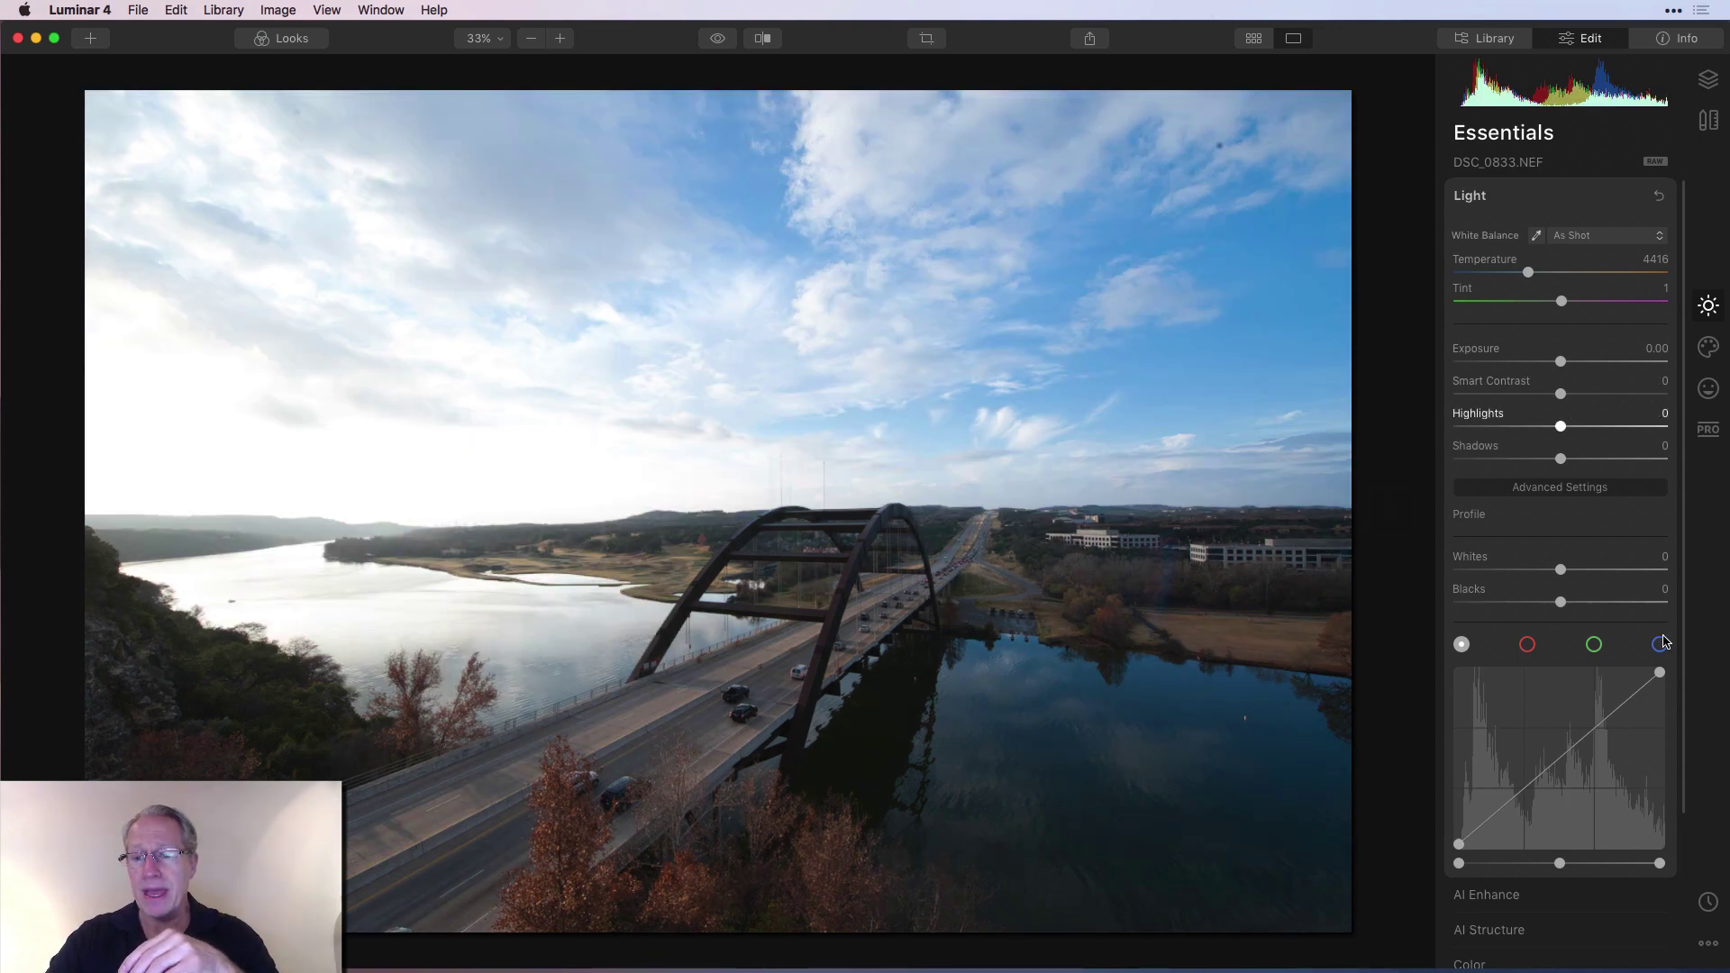
mouse_move(1660, 672)
left_mouse_down()
mouse_move(1654, 759)
mouse_move(1680, 645)
left_mouse_up()
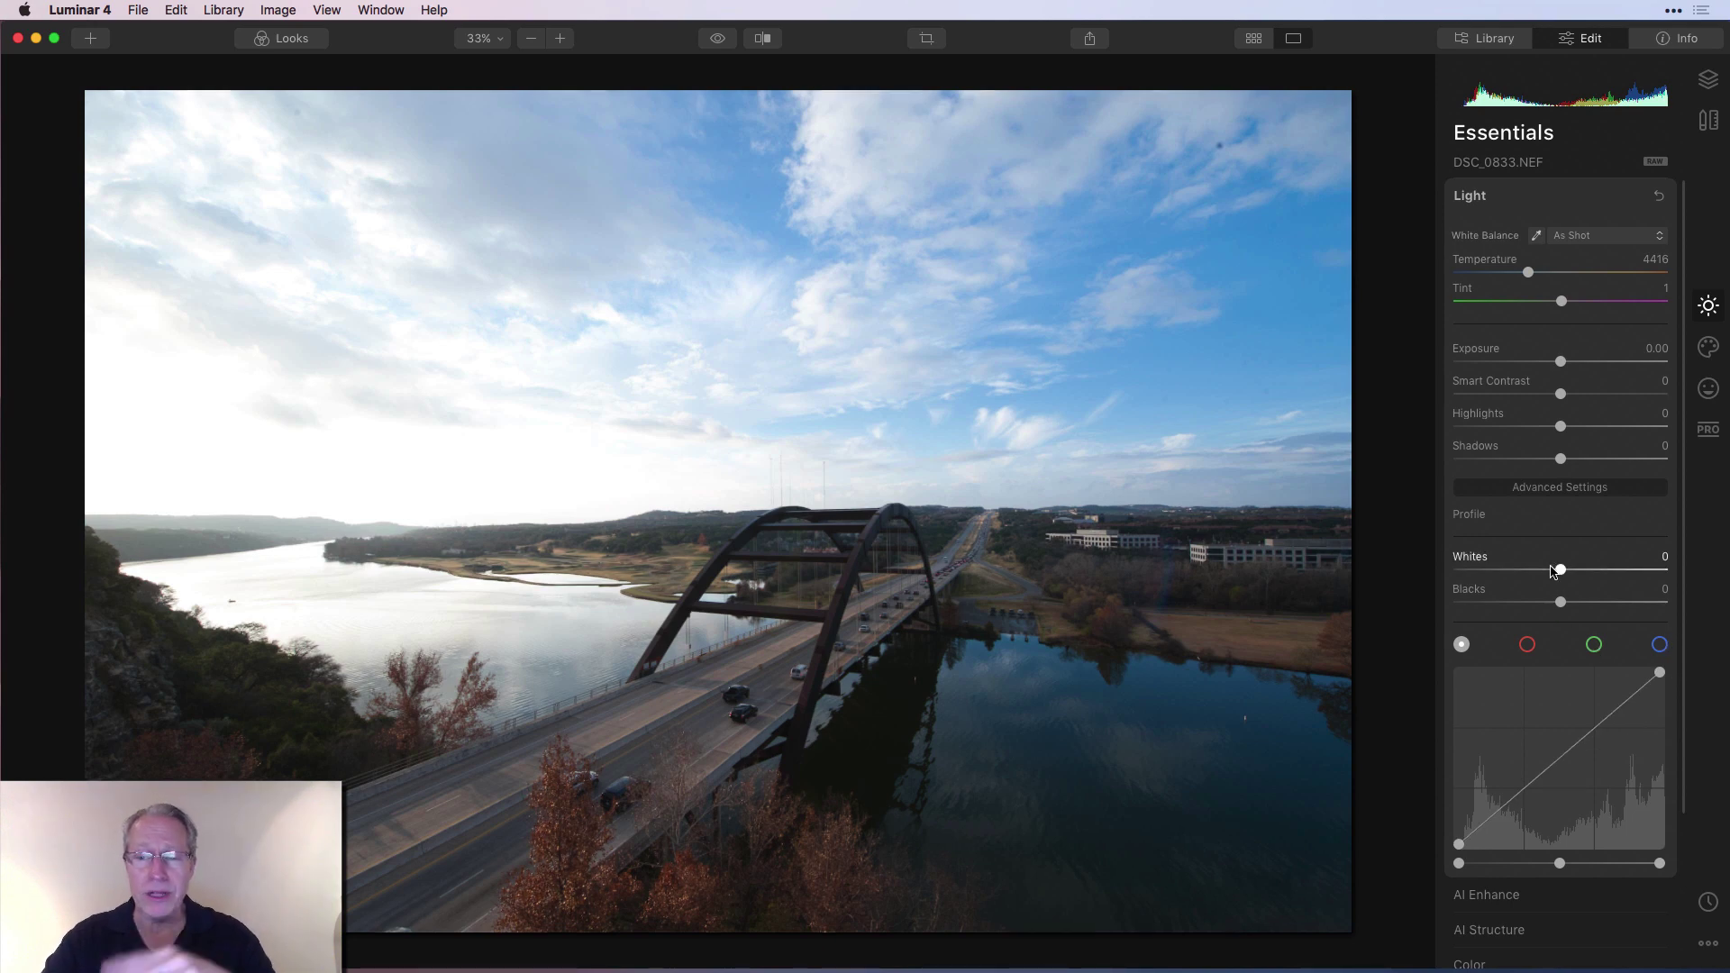
Hide the advanced Light settings and try Exposure at -0.71, Highlights at -84 and Shadows at 50
left_click(1577, 489)
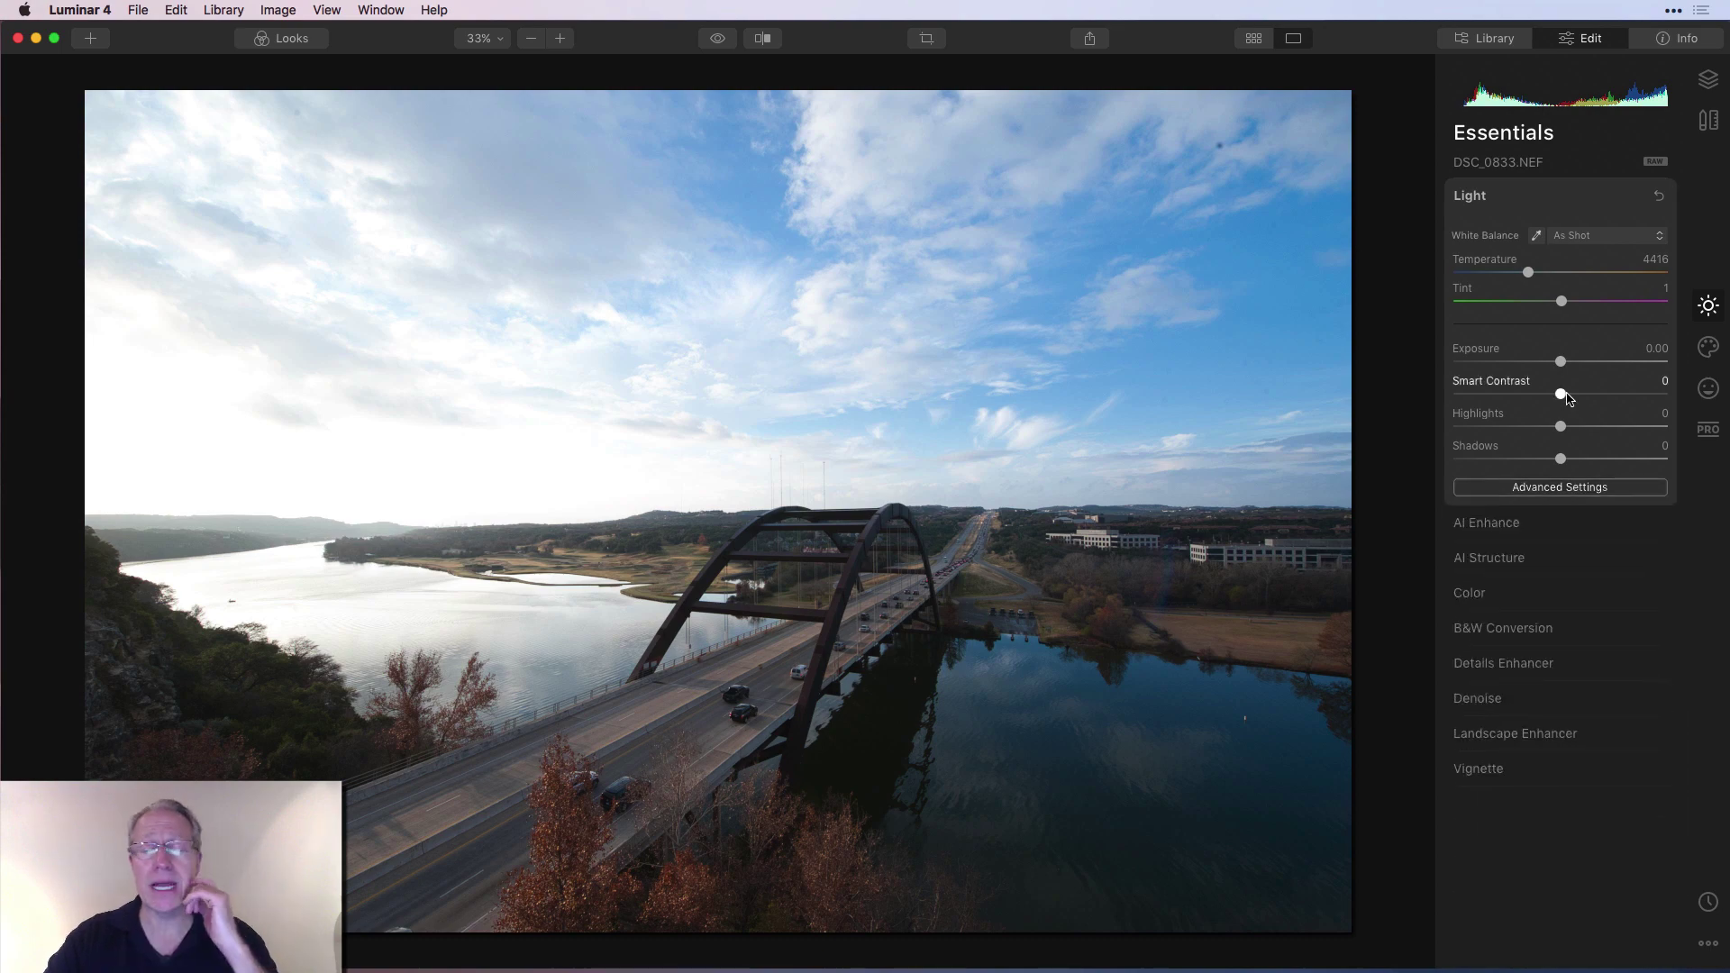
left_click_drag(1561, 362, 1547, 365)
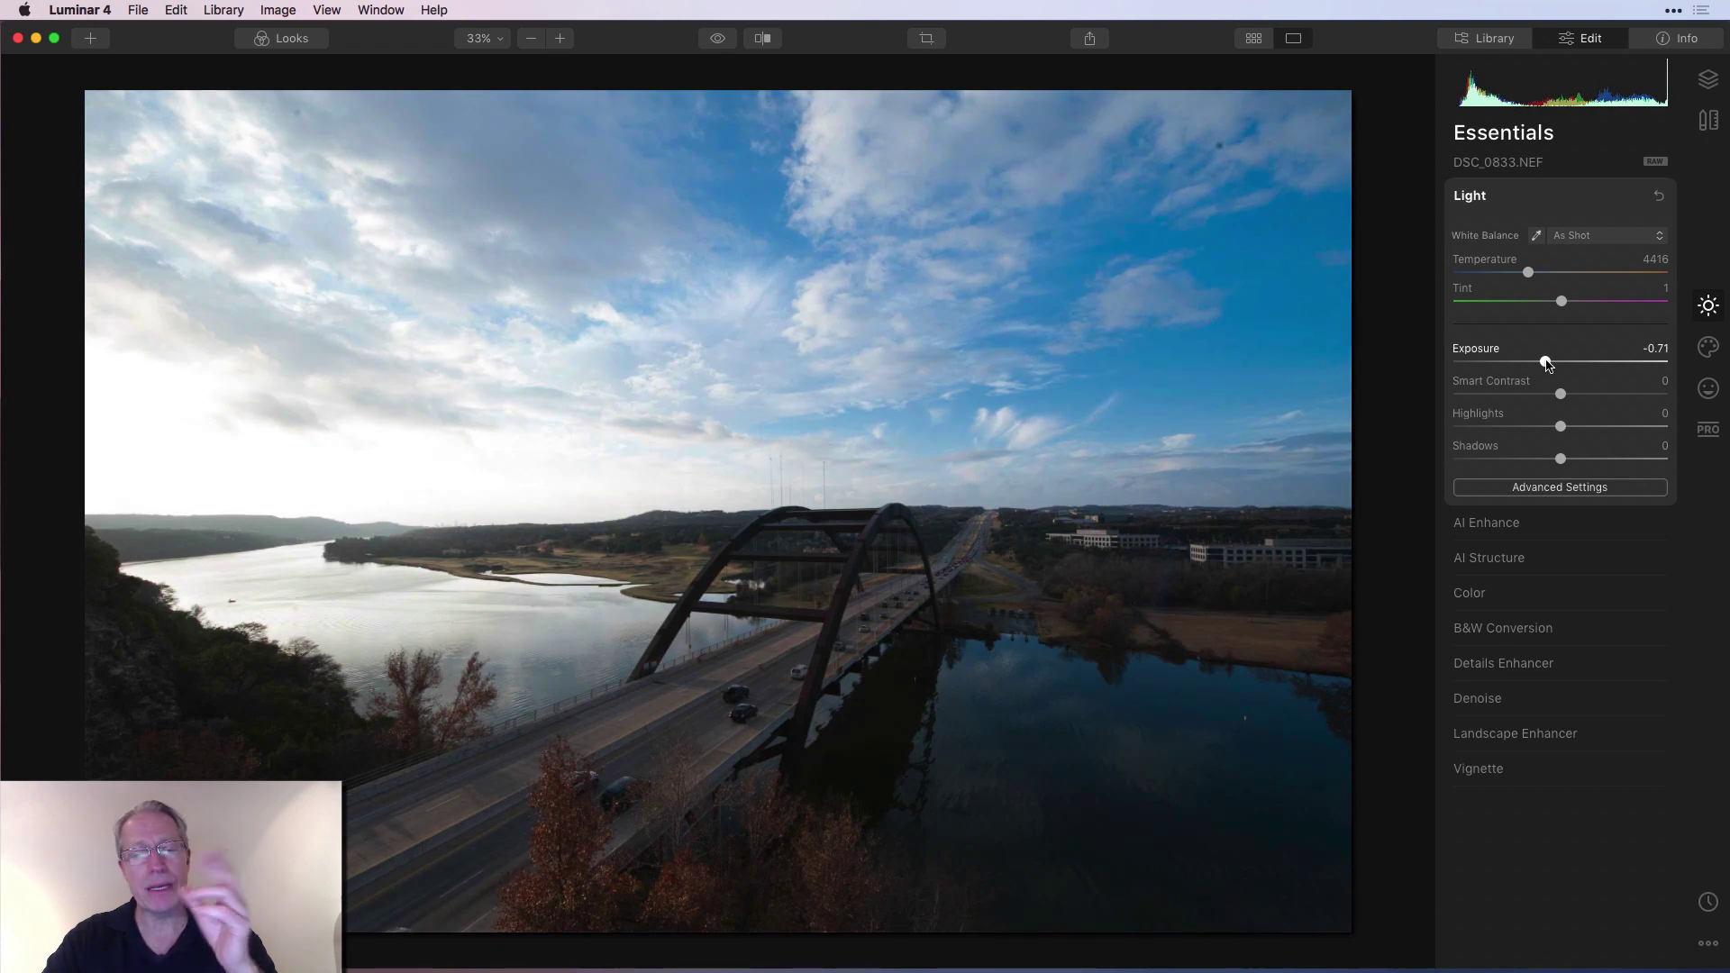
left_click_drag(1560, 427, 1470, 428)
left_click_drag(1561, 462, 1617, 458)
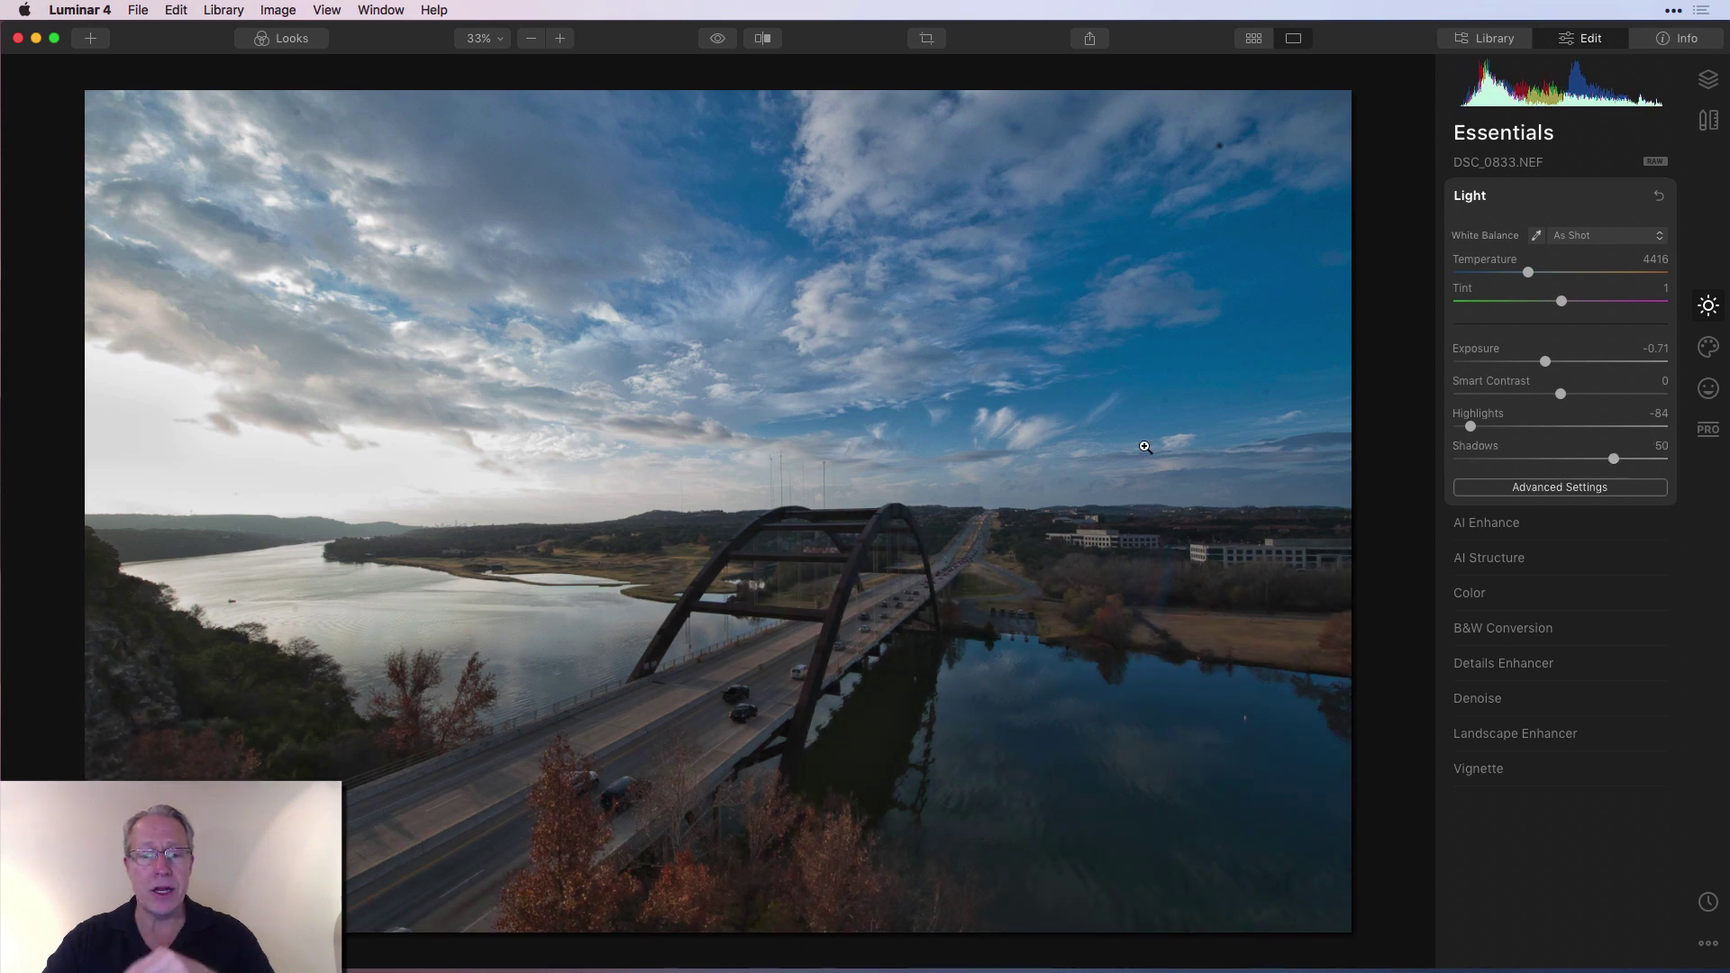
Compare the adjusted photo with the original and reset the Light filter
left_click(718, 42)
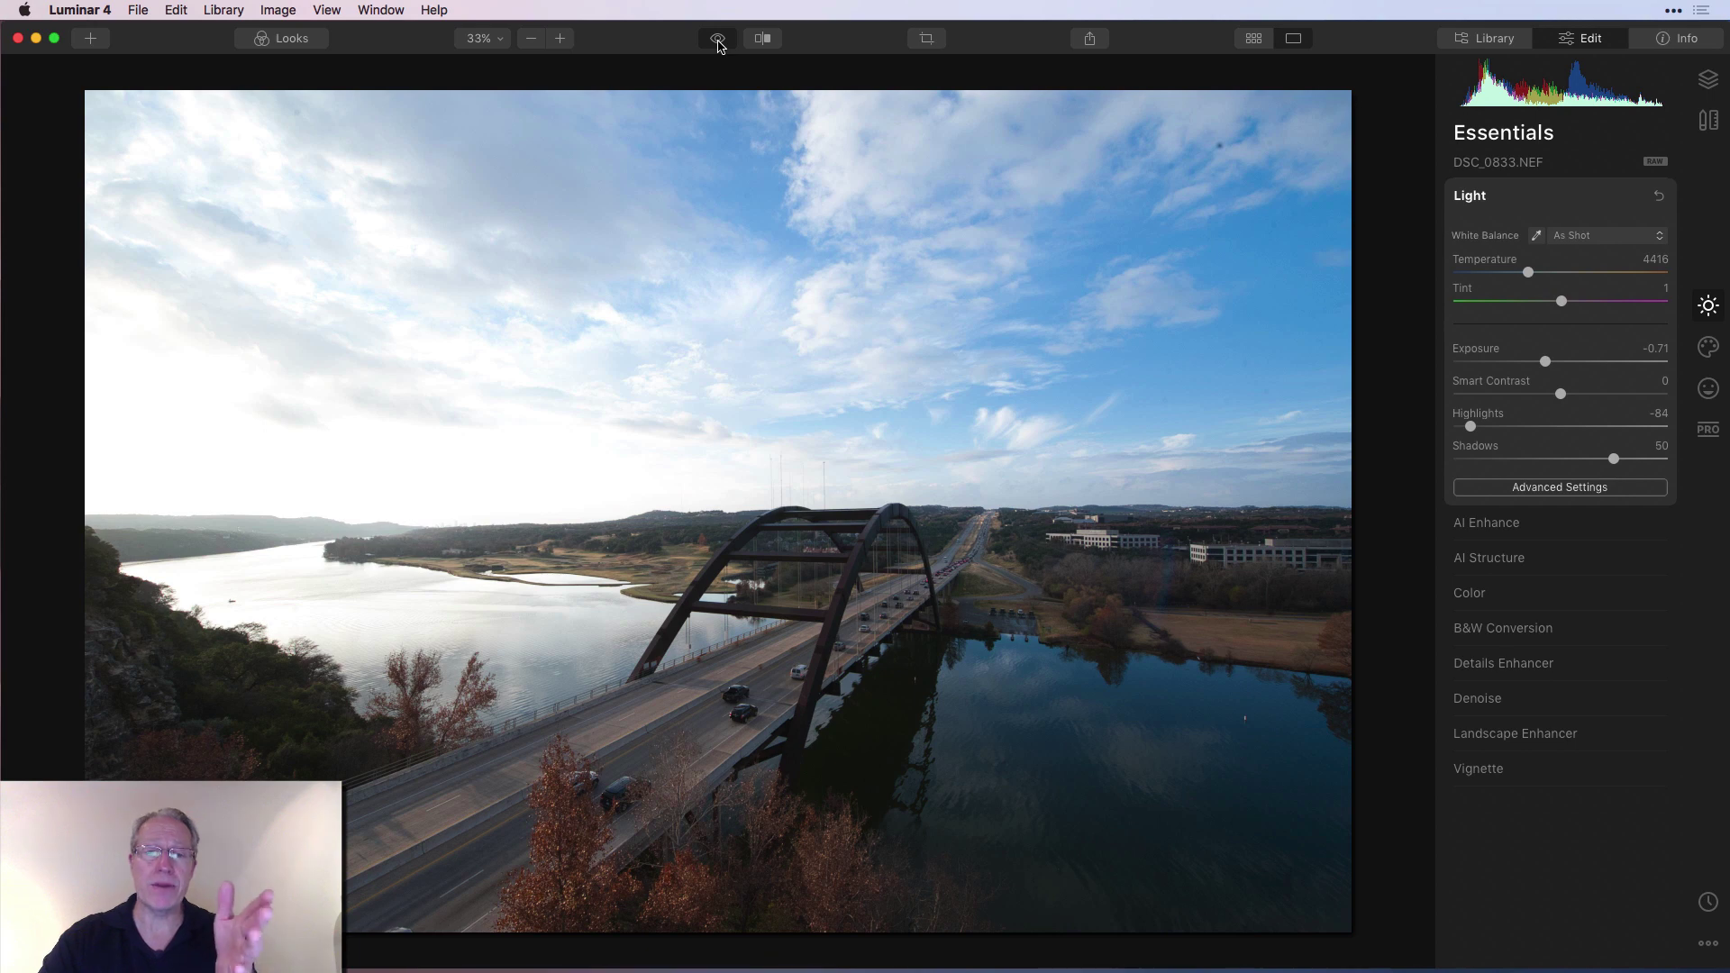
left_click(718, 41)
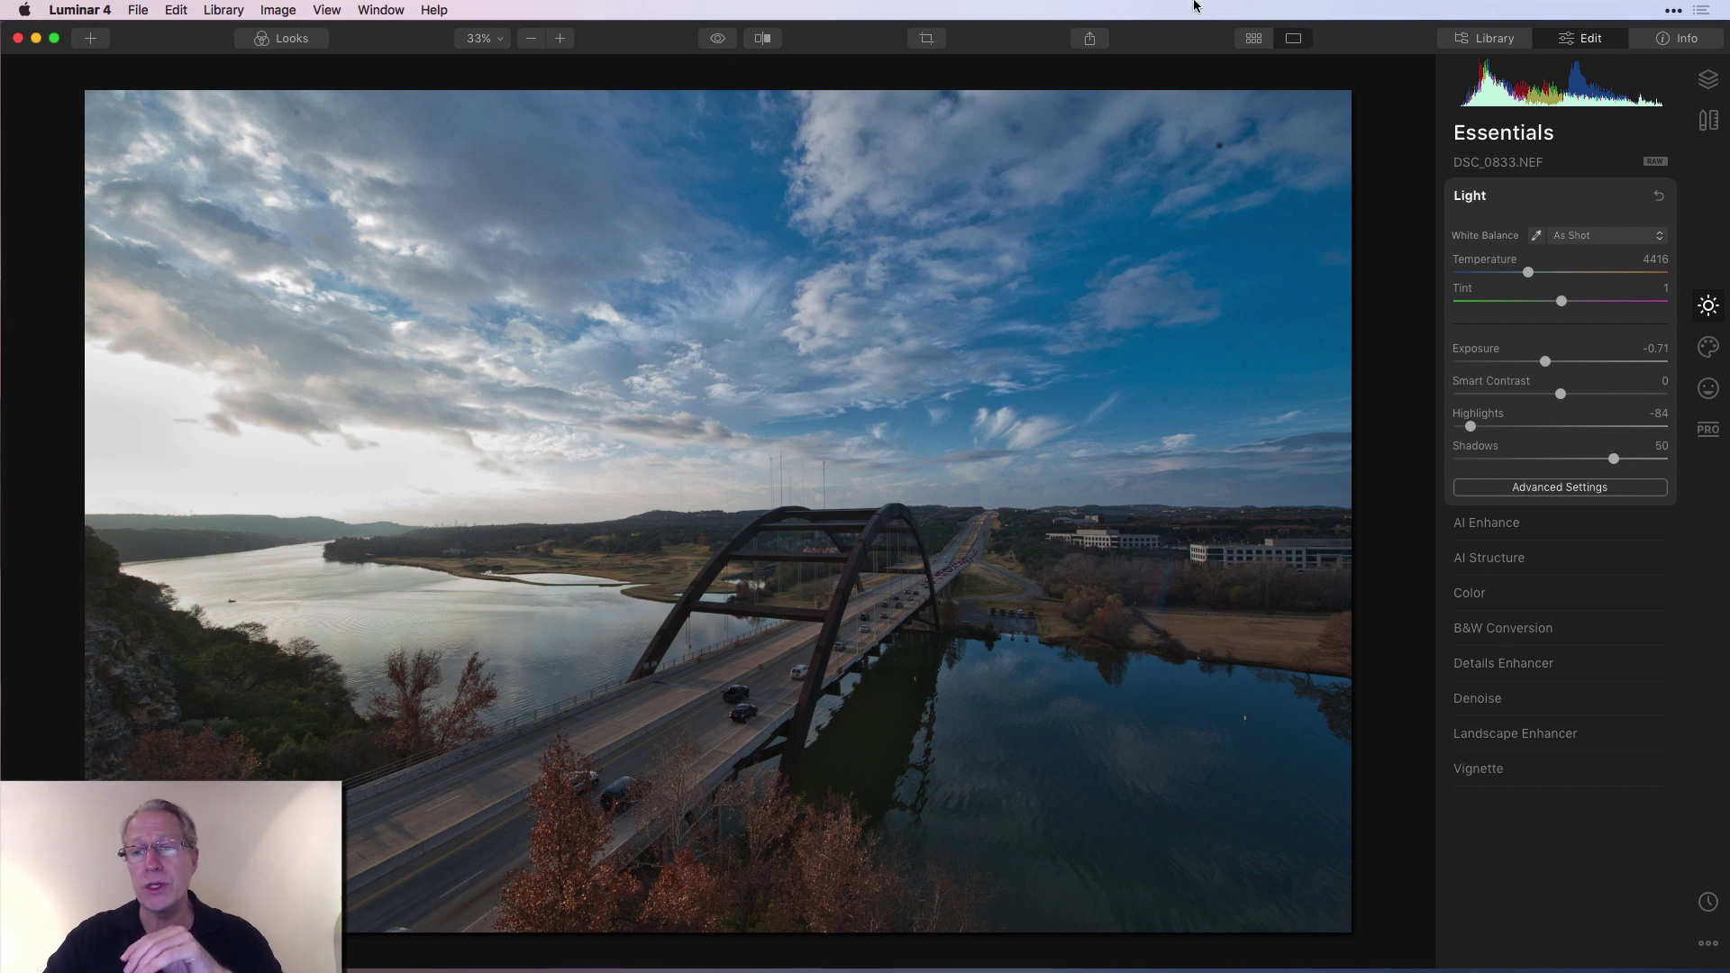
left_click(1657, 198)
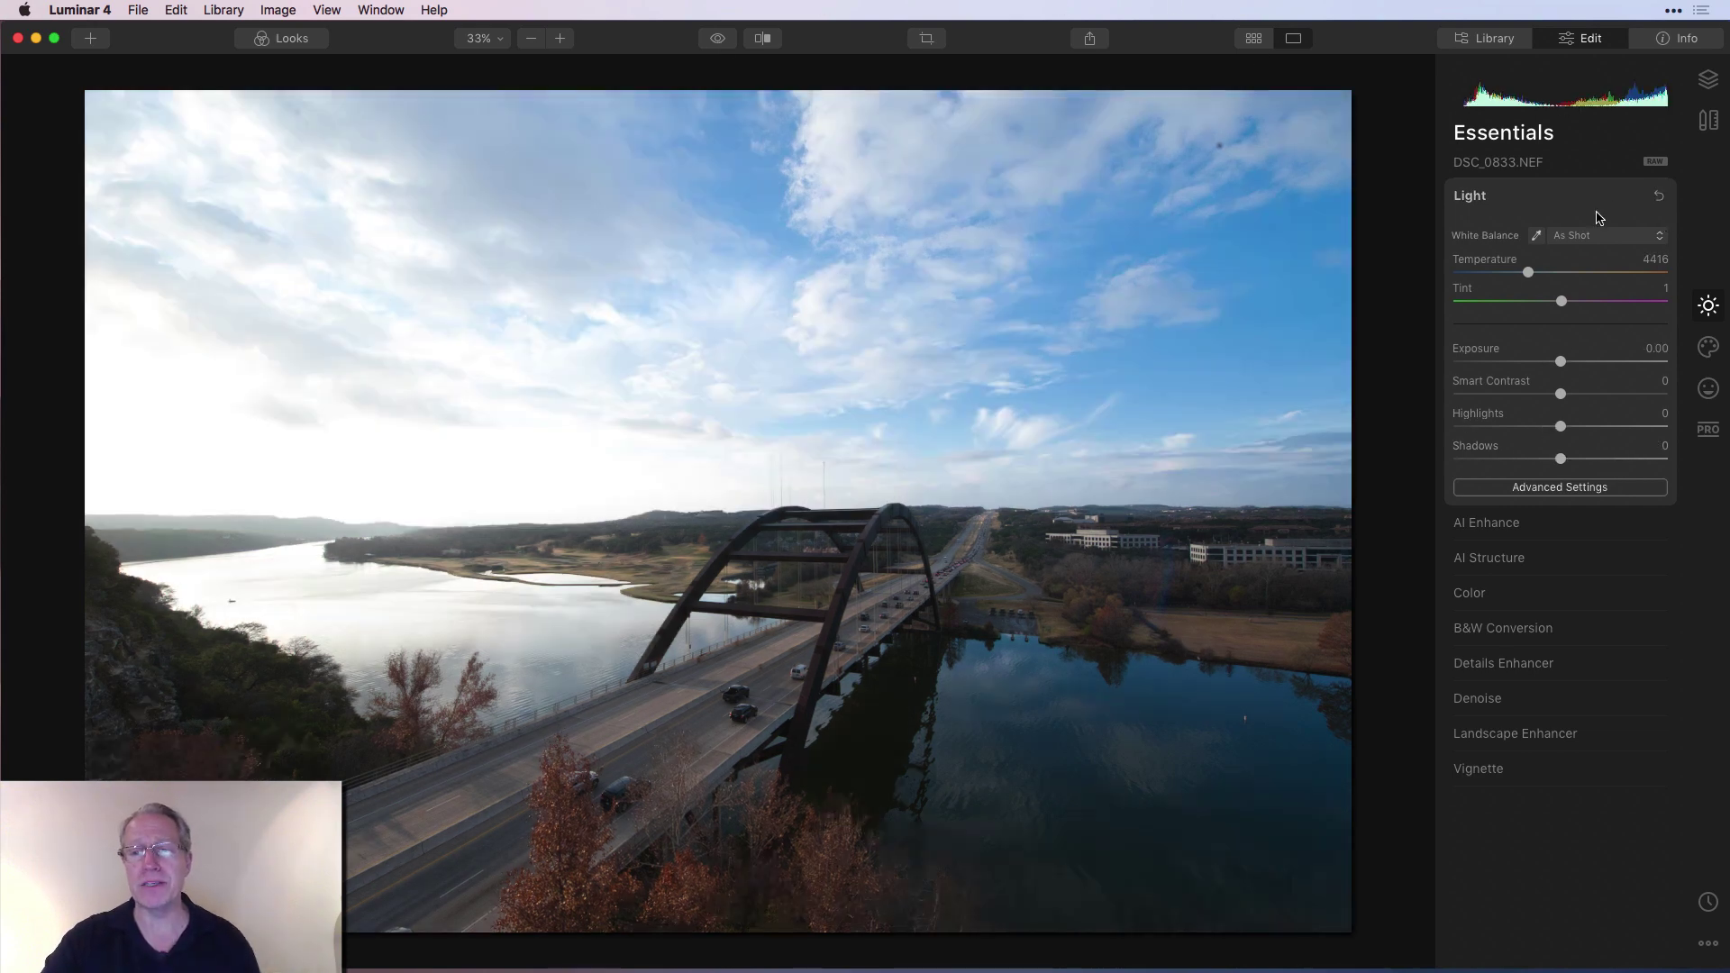
Set AI Accent to 98 in the AI Enhance filter
left_click(1598, 217)
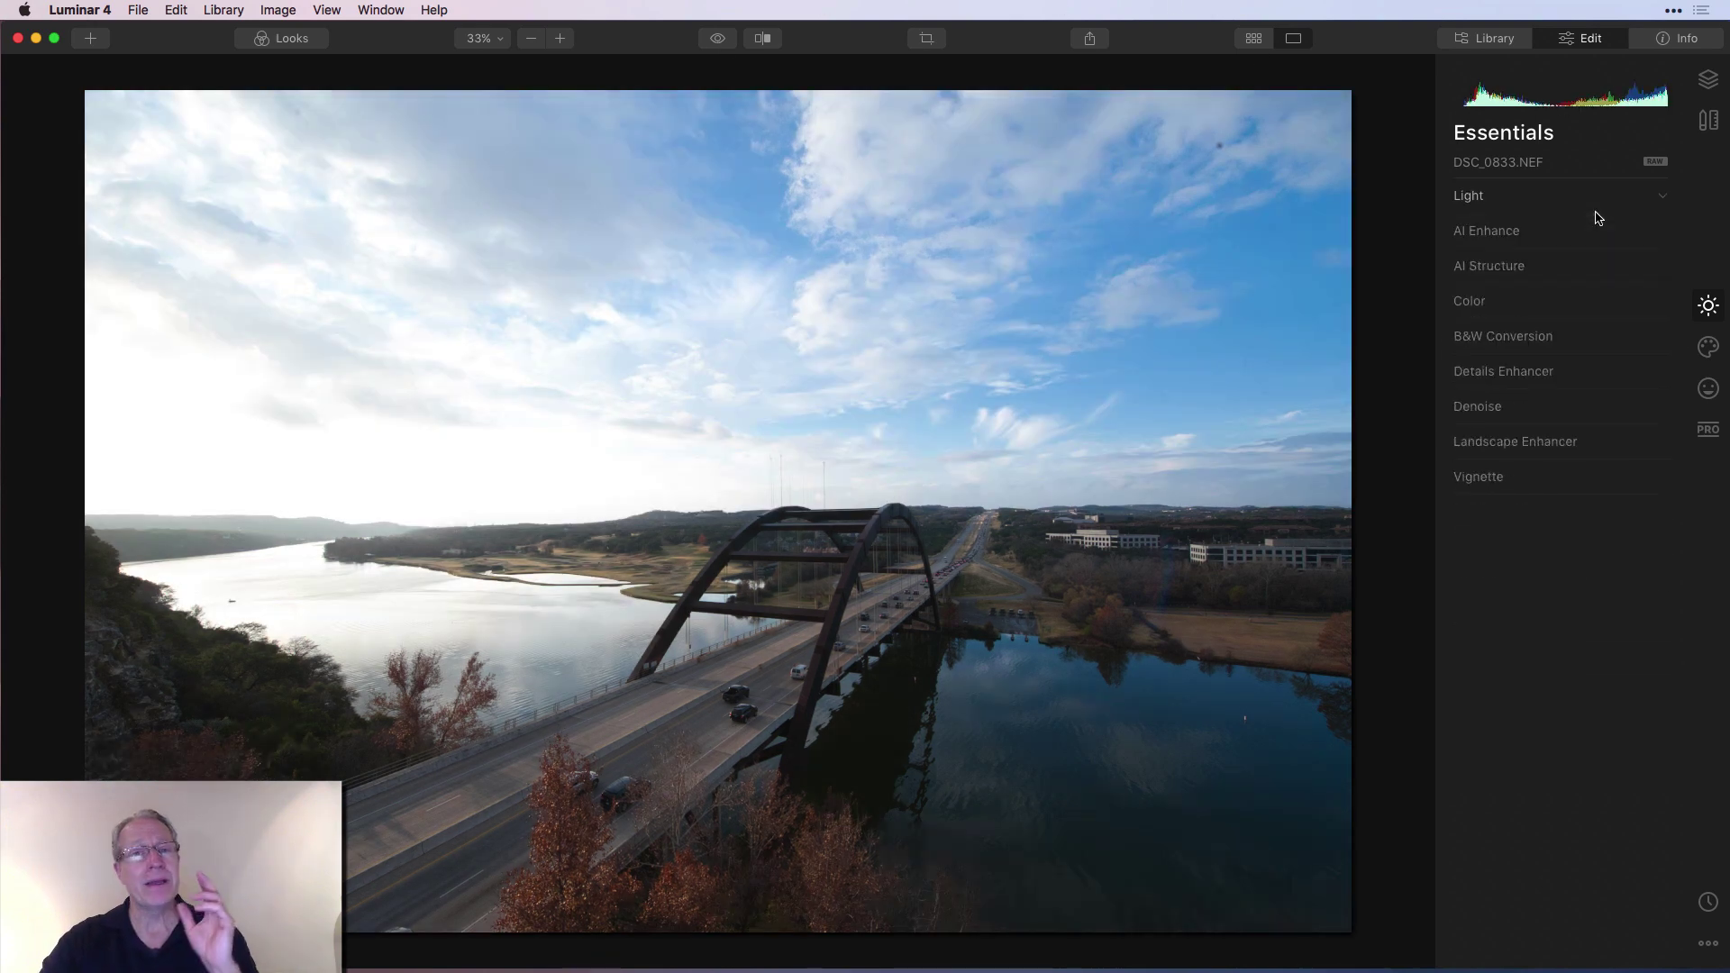
left_click(1521, 232)
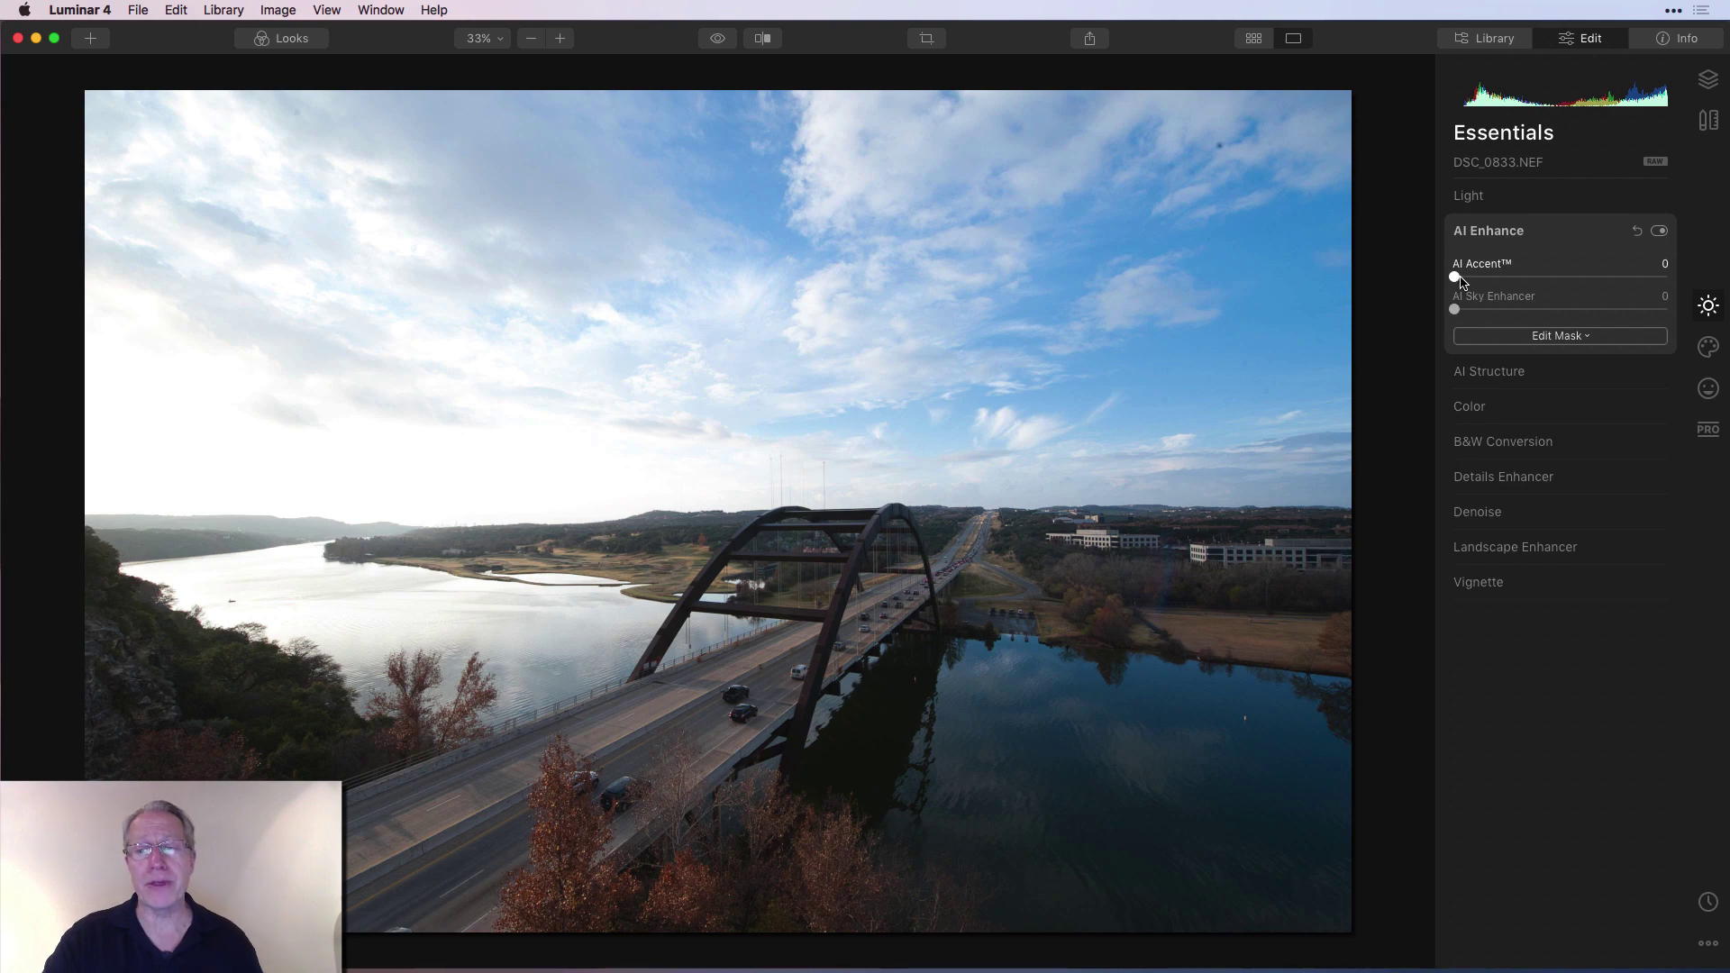
left_click_drag(1456, 278, 1667, 279)
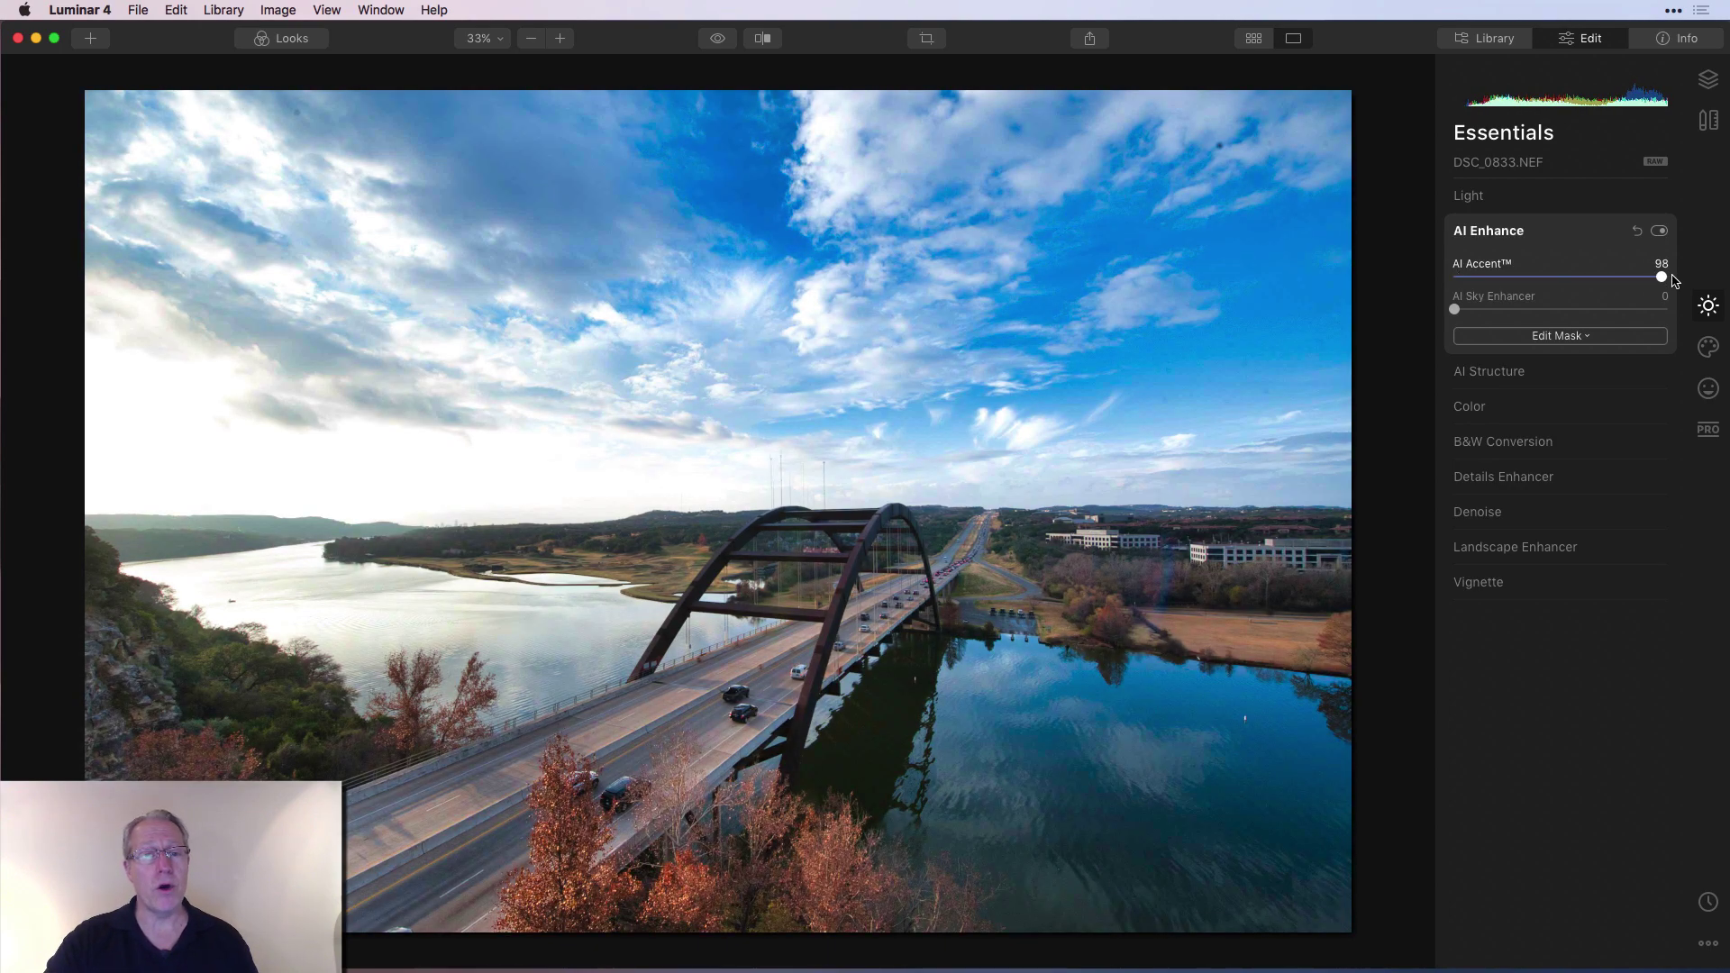
Compare the AI Accent result with the original, including a split before/after view across the sky
left_click(726, 43)
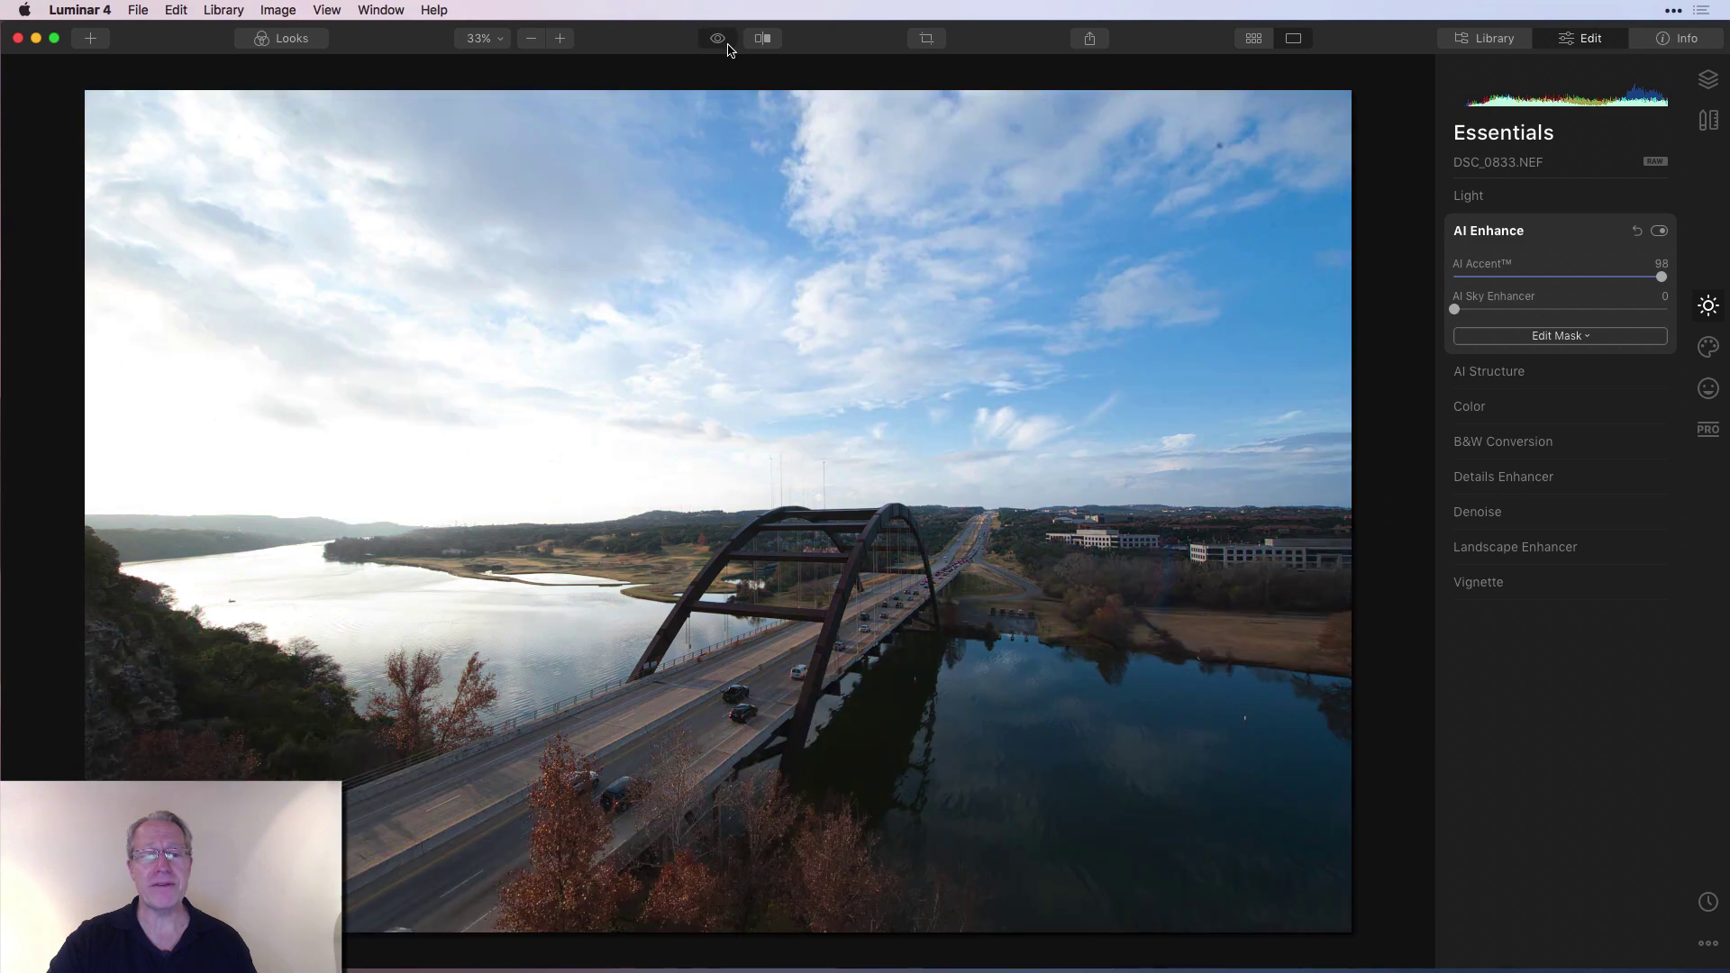
left_click(728, 45)
left_click(764, 42)
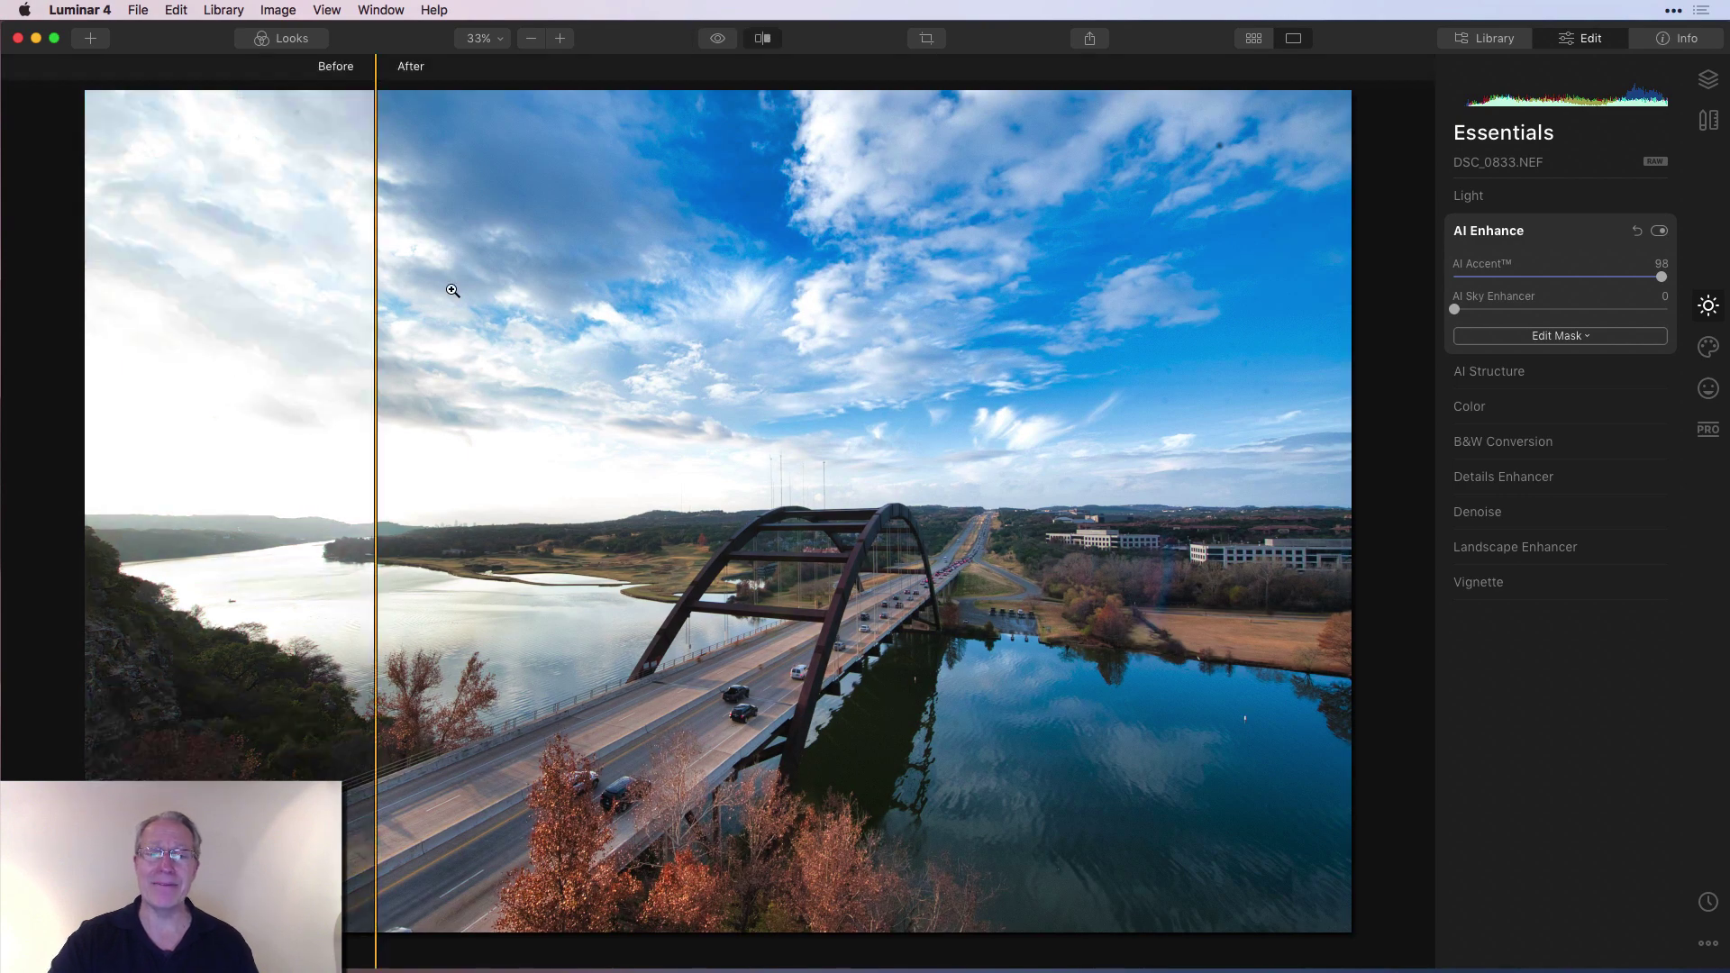
left_click_drag(378, 322, 250, 247)
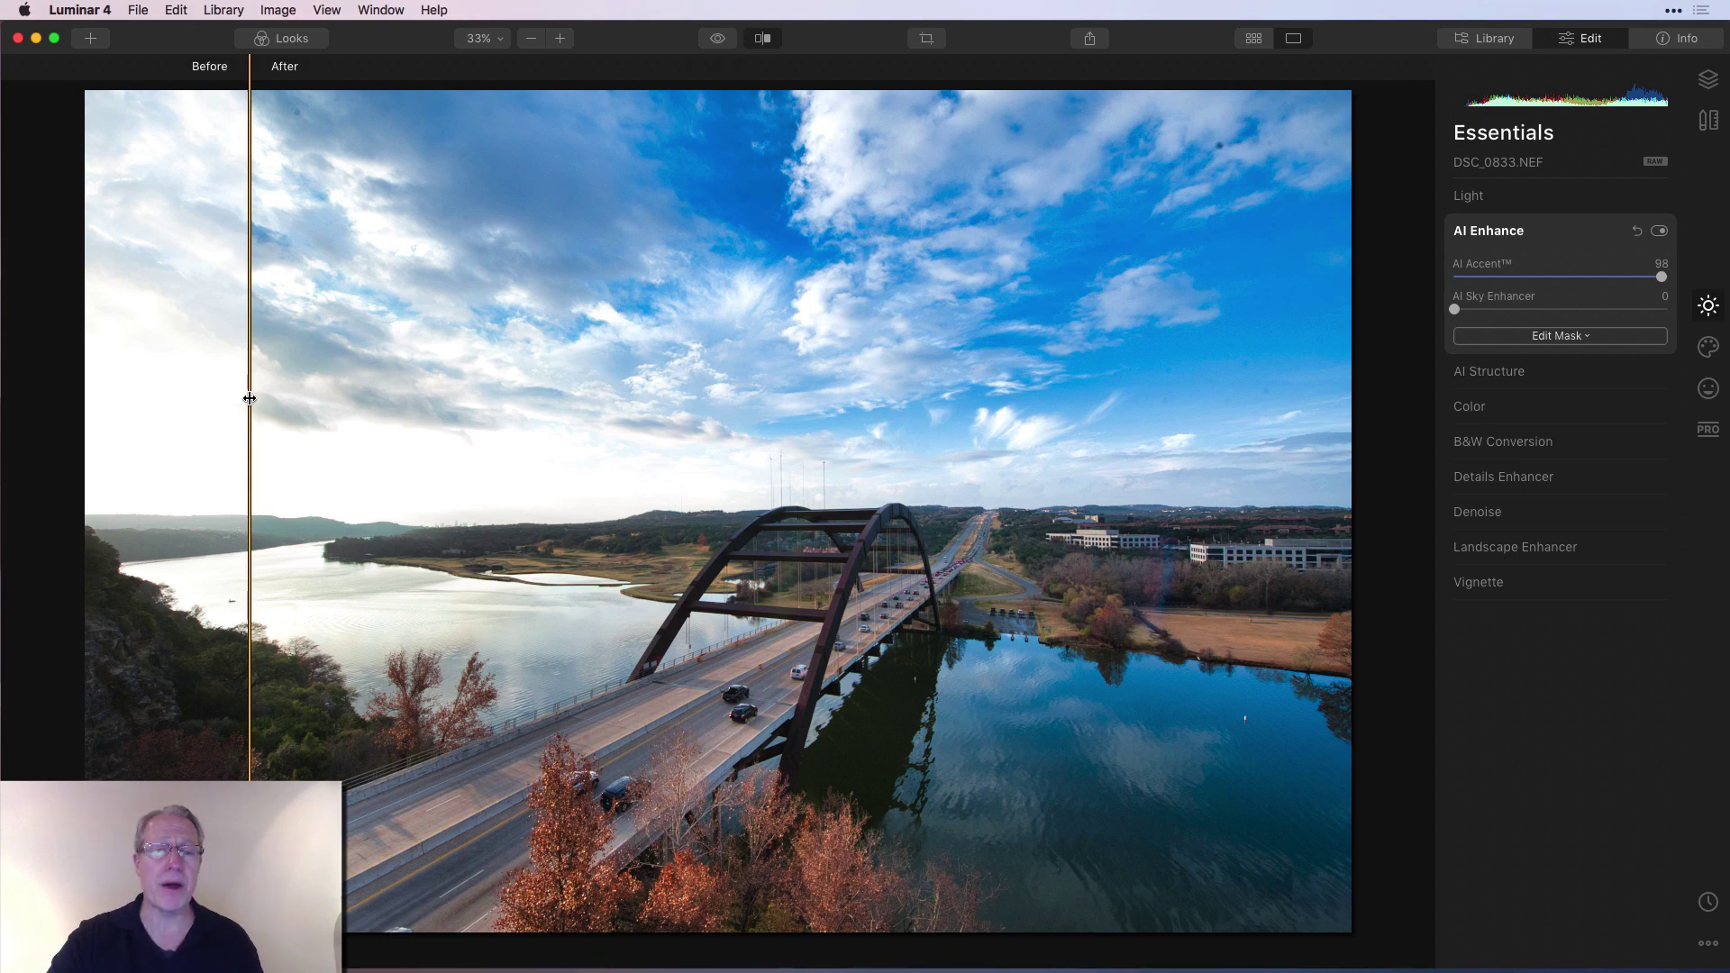
left_click_drag(250, 398, 608, 396)
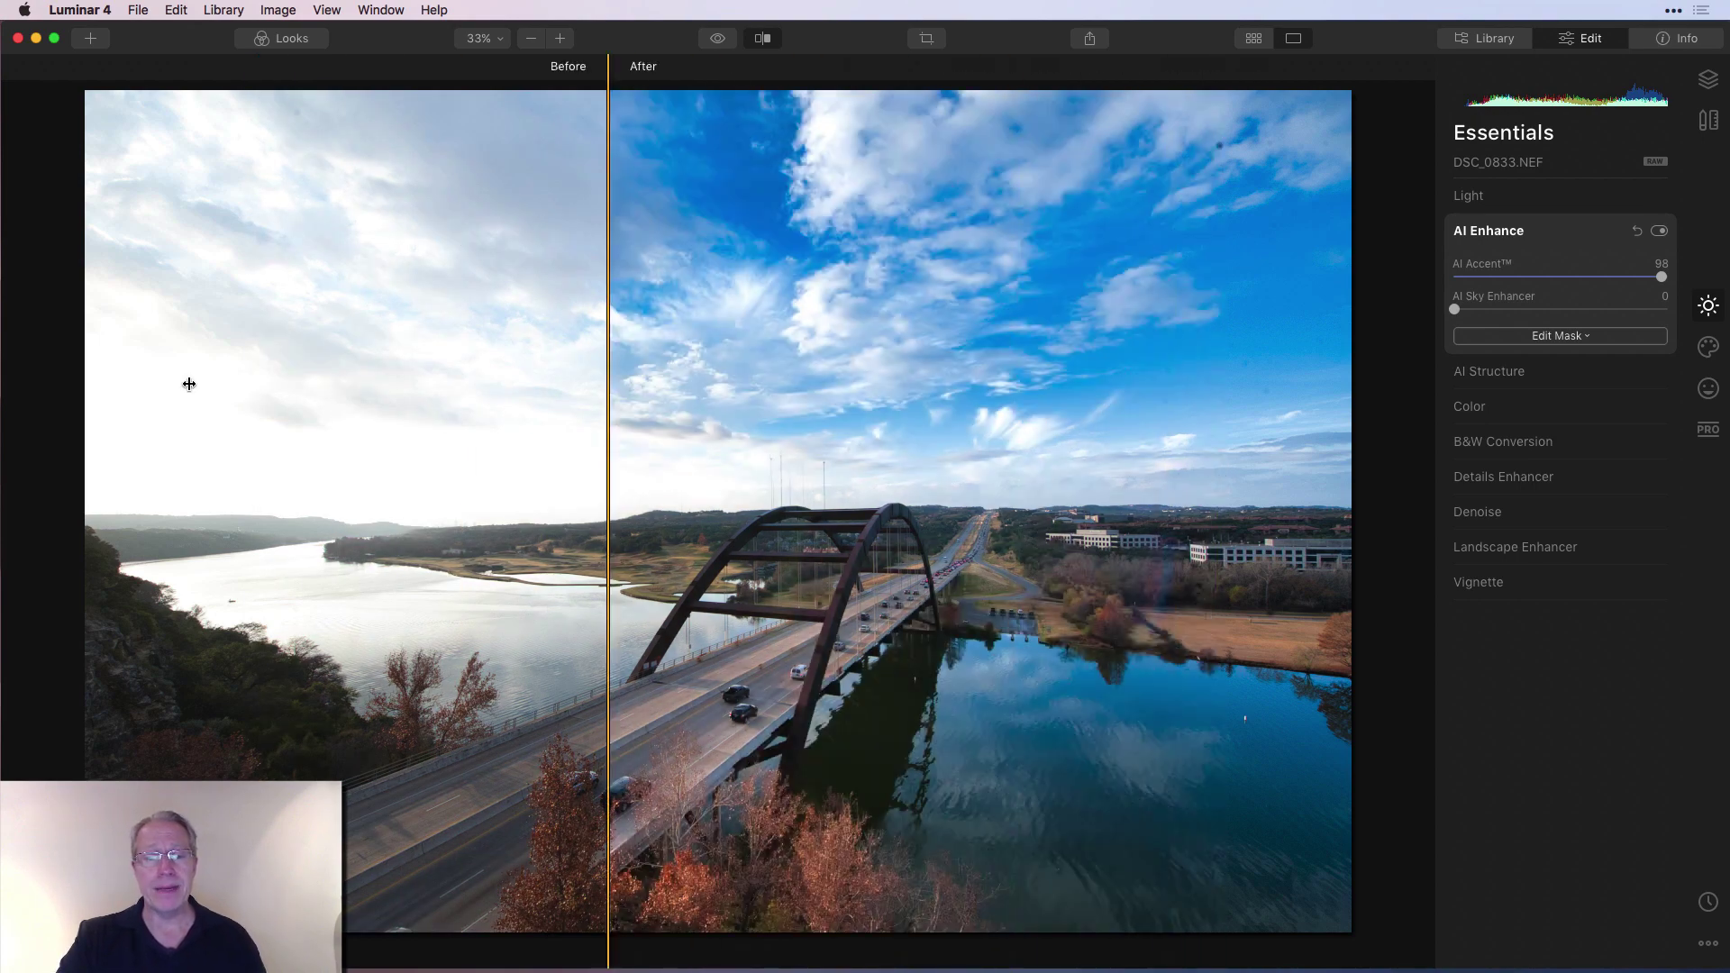
left_click_drag(189, 384, 244, 305)
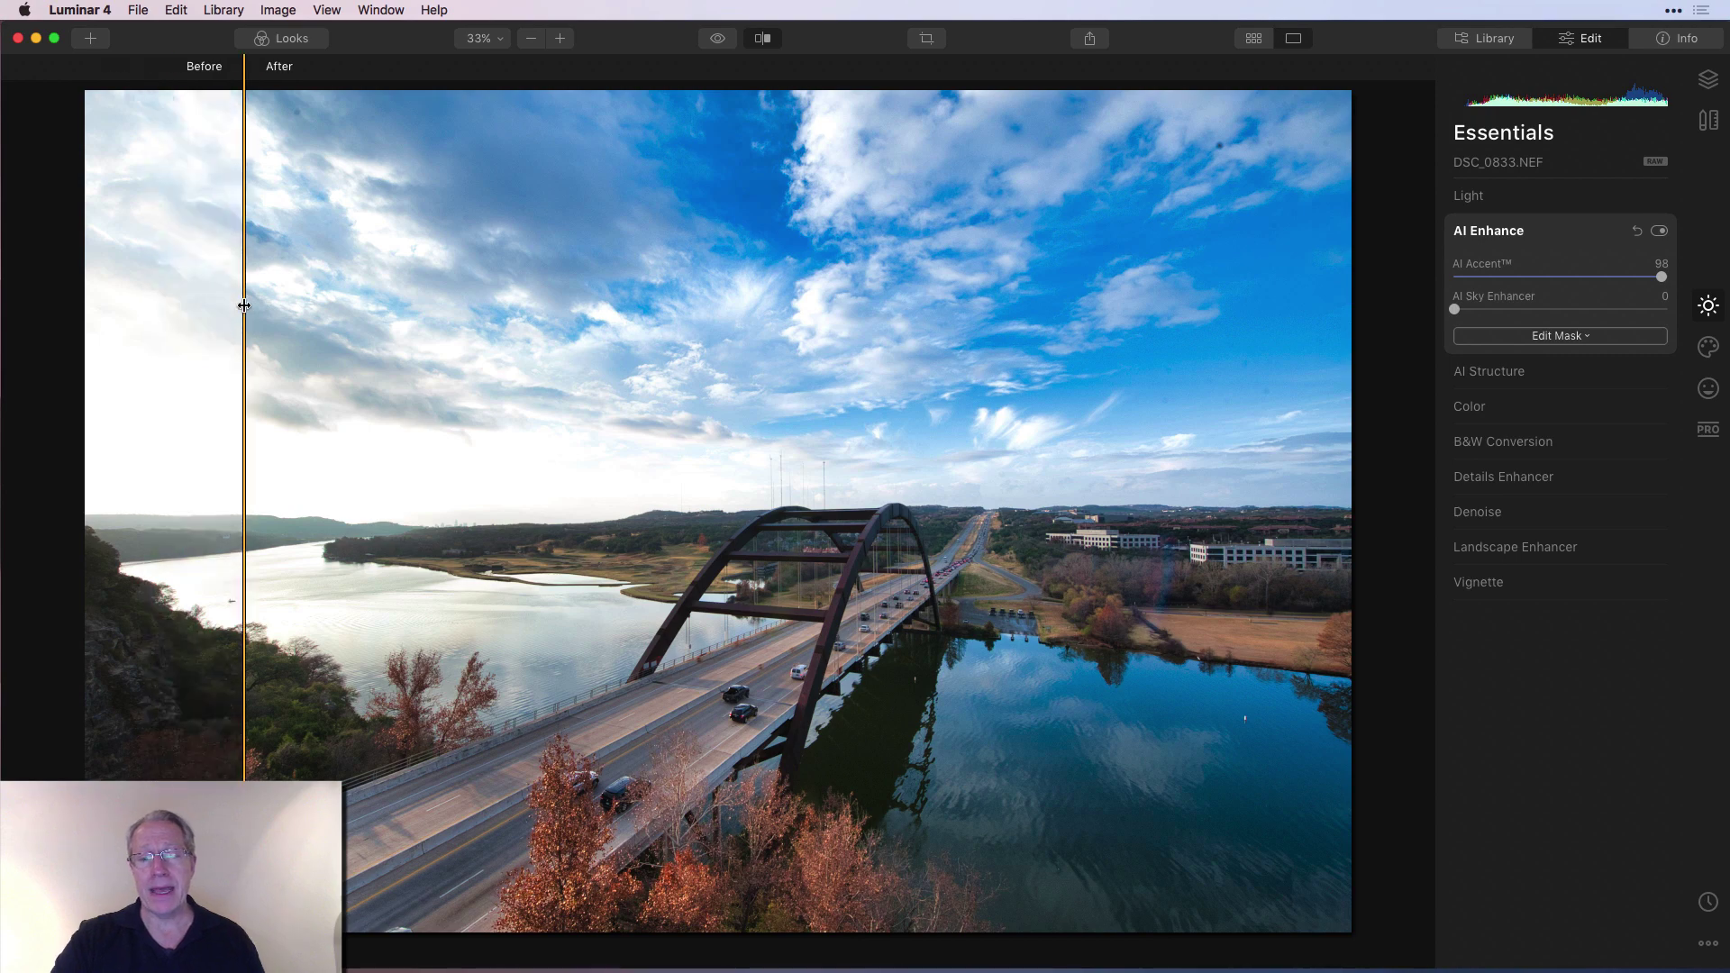
left_click(762, 38)
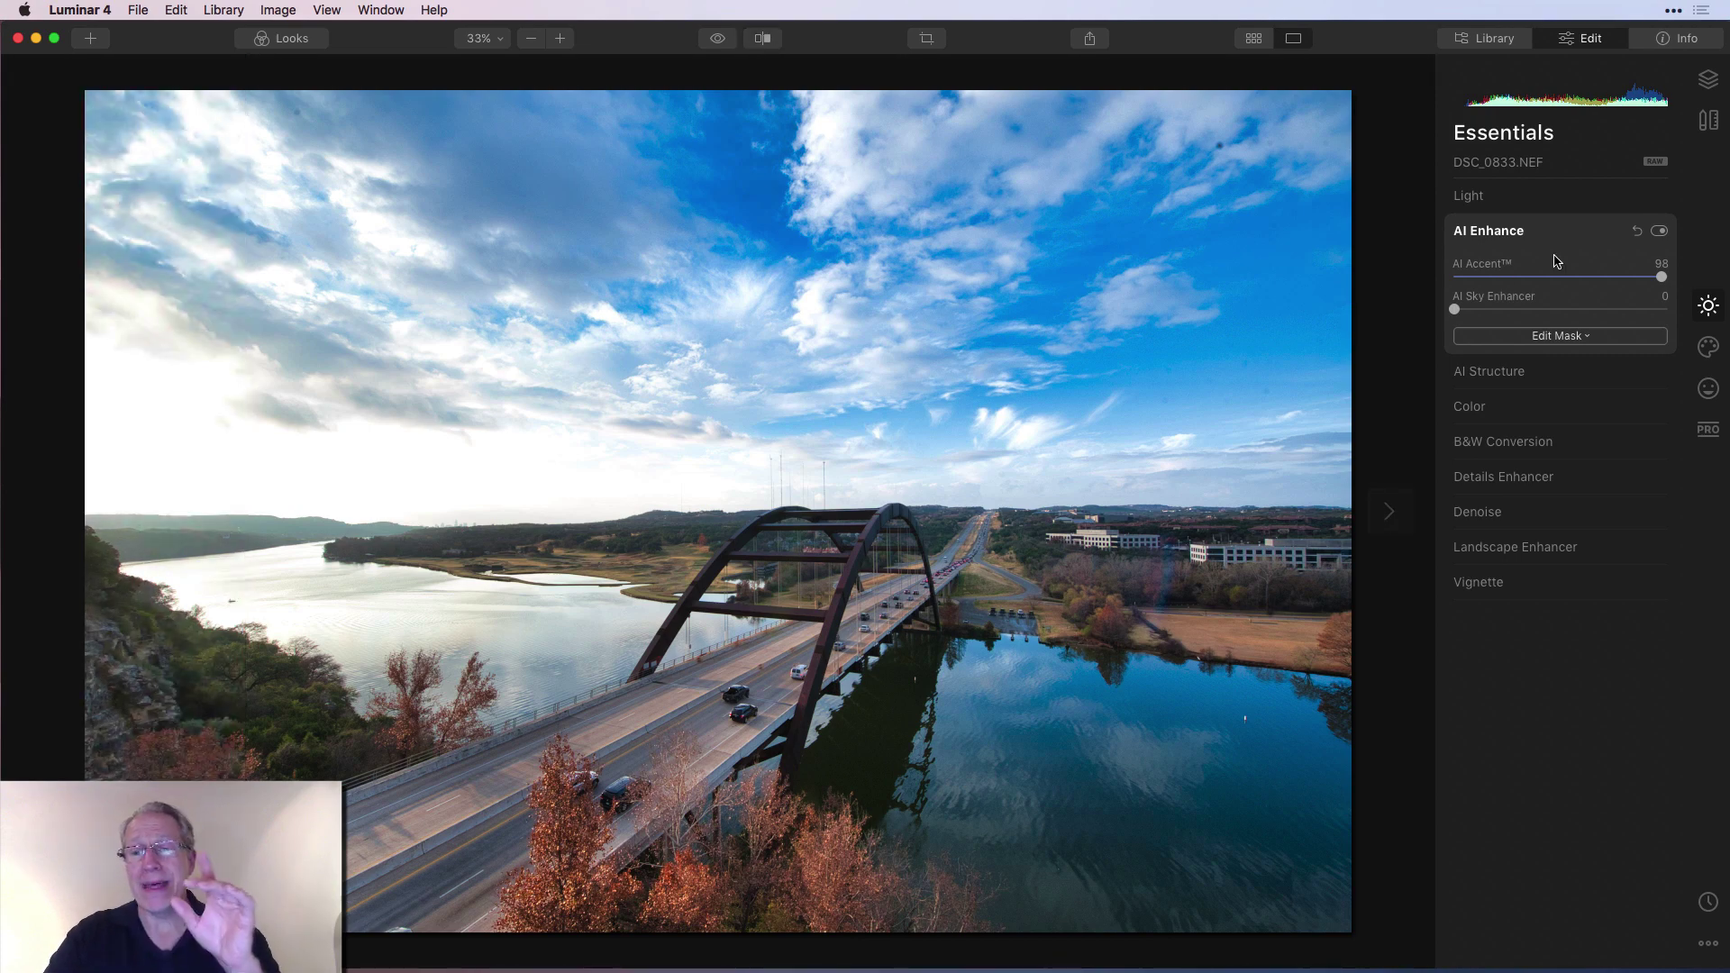
Try AI Accent at 100 and reset the AI Enhance filter
left_click_drag(1663, 281, 1669, 281)
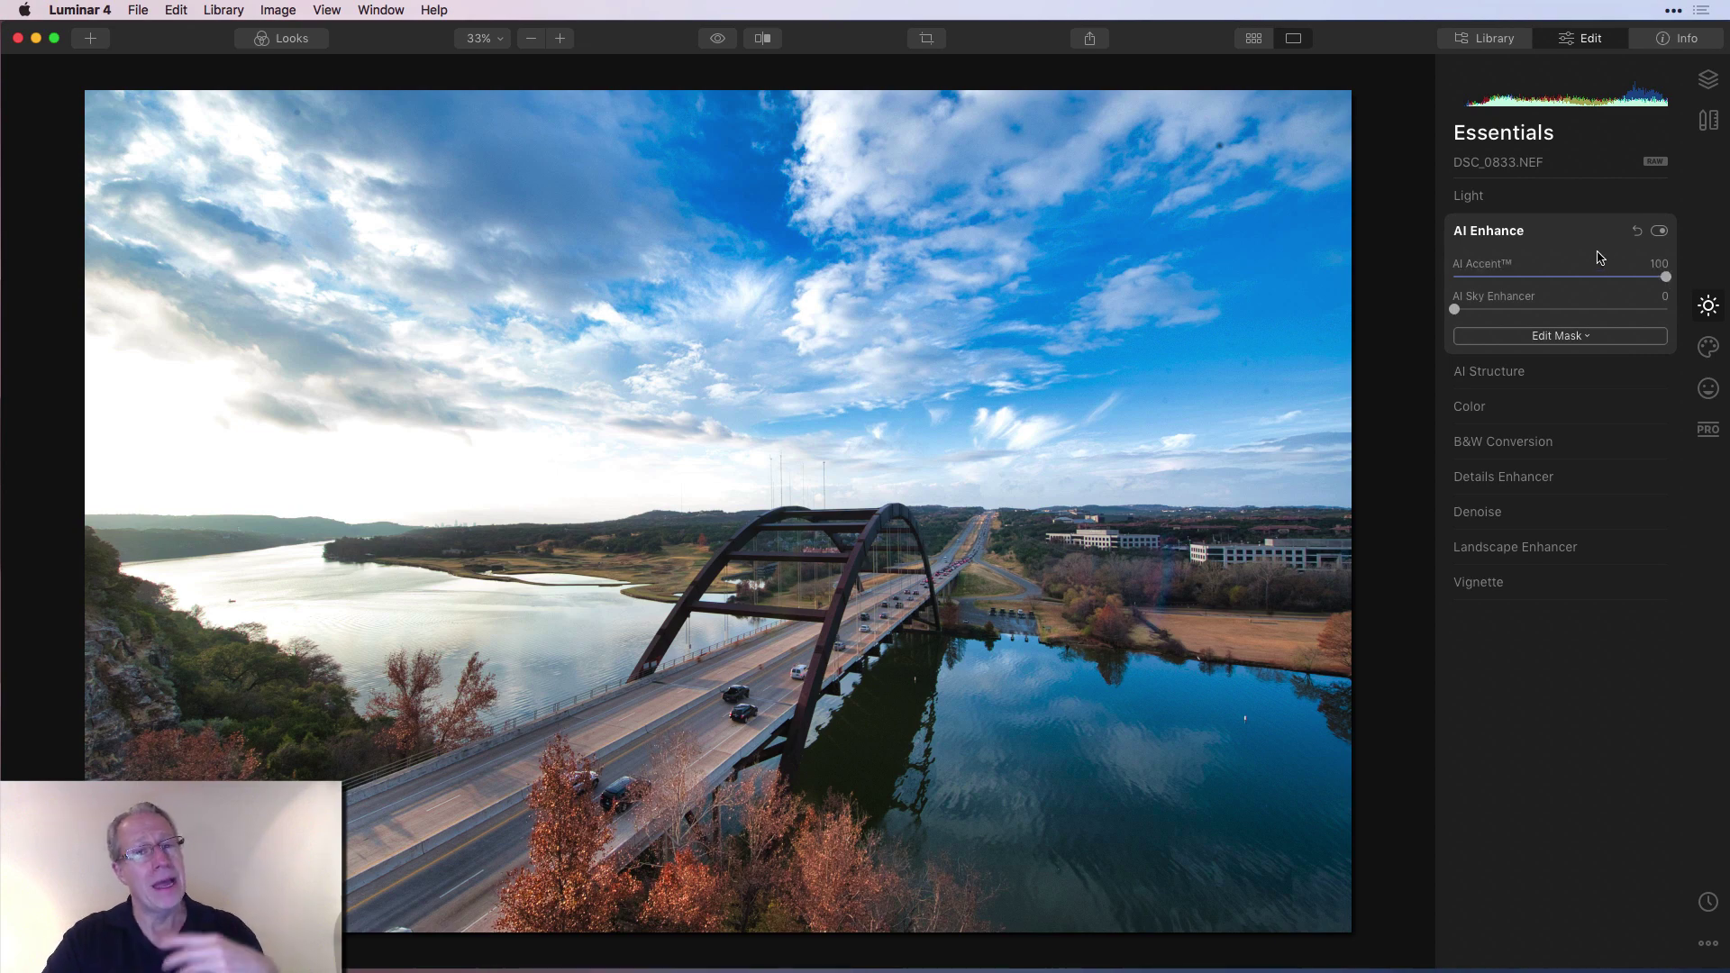
left_click(1638, 230)
Set Exposure to -0.33 and Highlights to -70 in the Light filter
left_click(1504, 203)
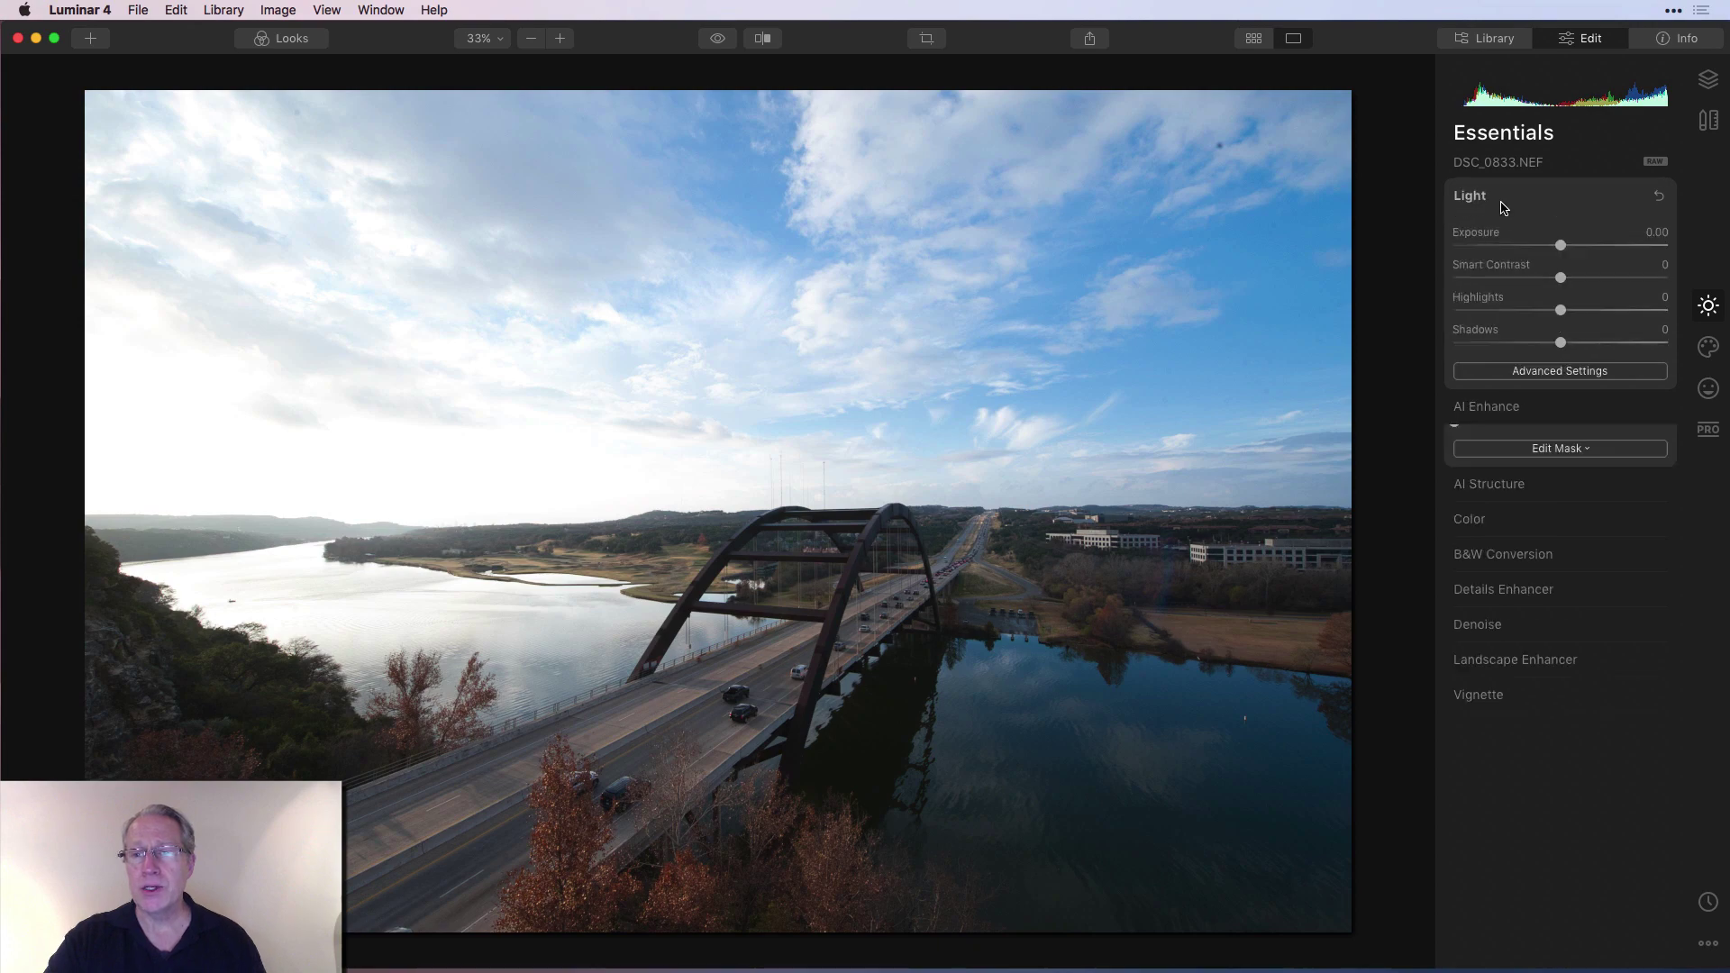
left_click_drag(1560, 362, 1553, 361)
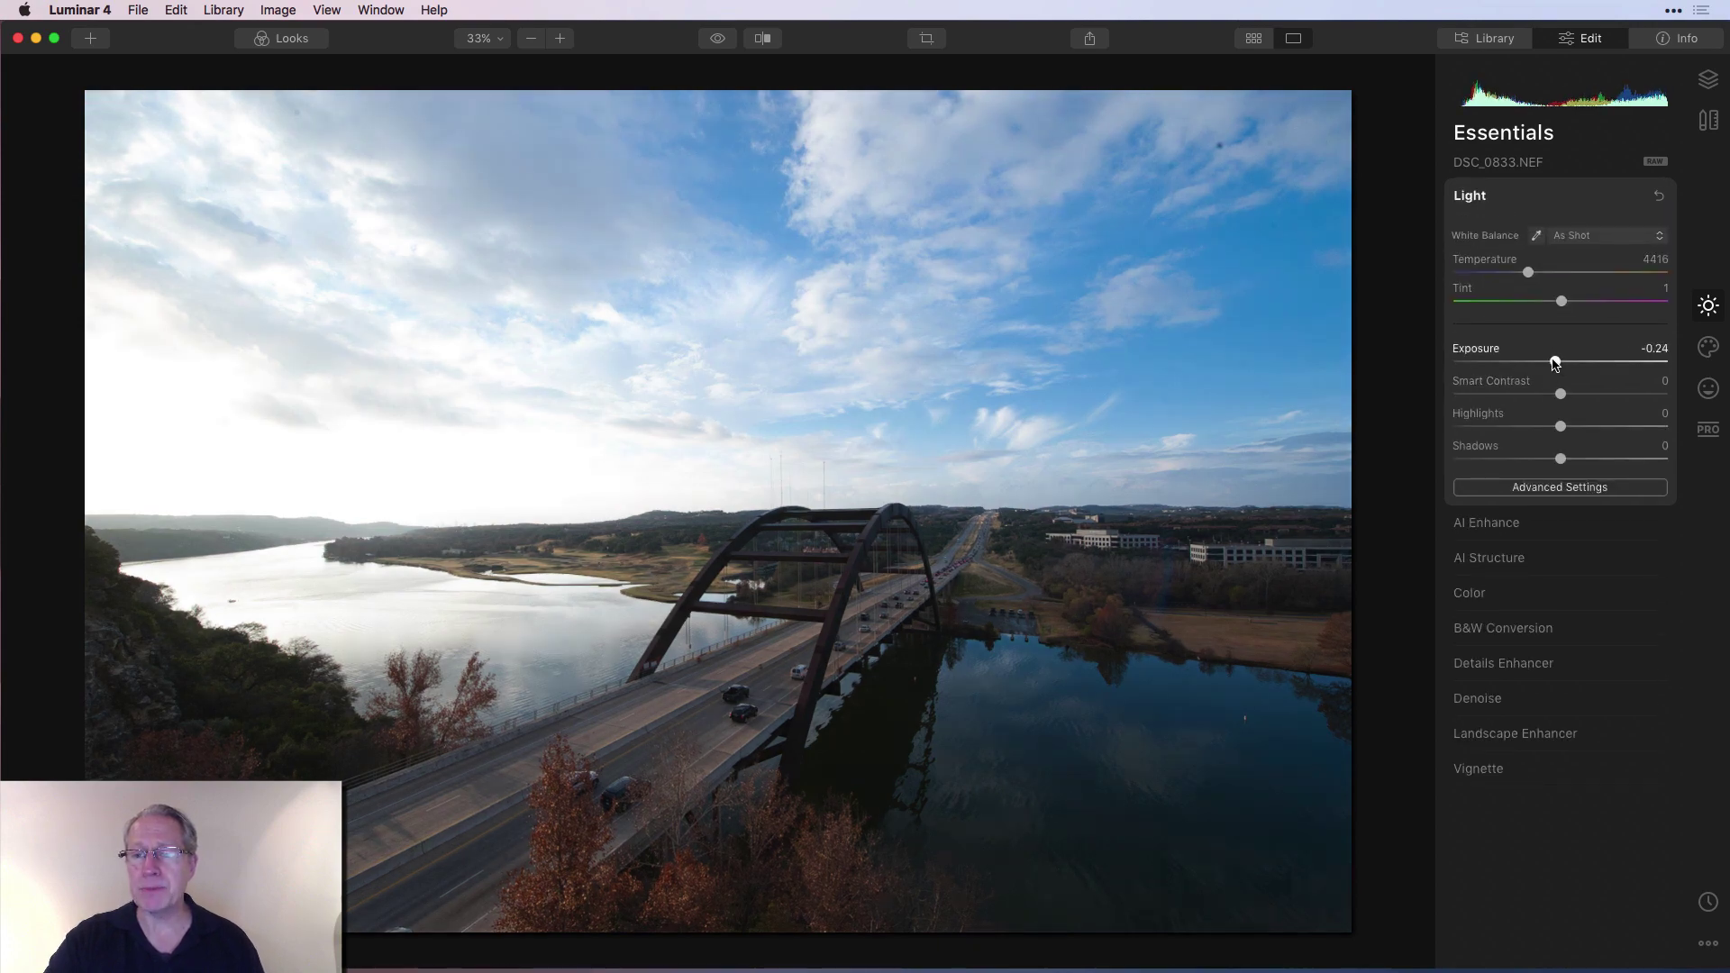
left_click_drag(1560, 426, 1484, 429)
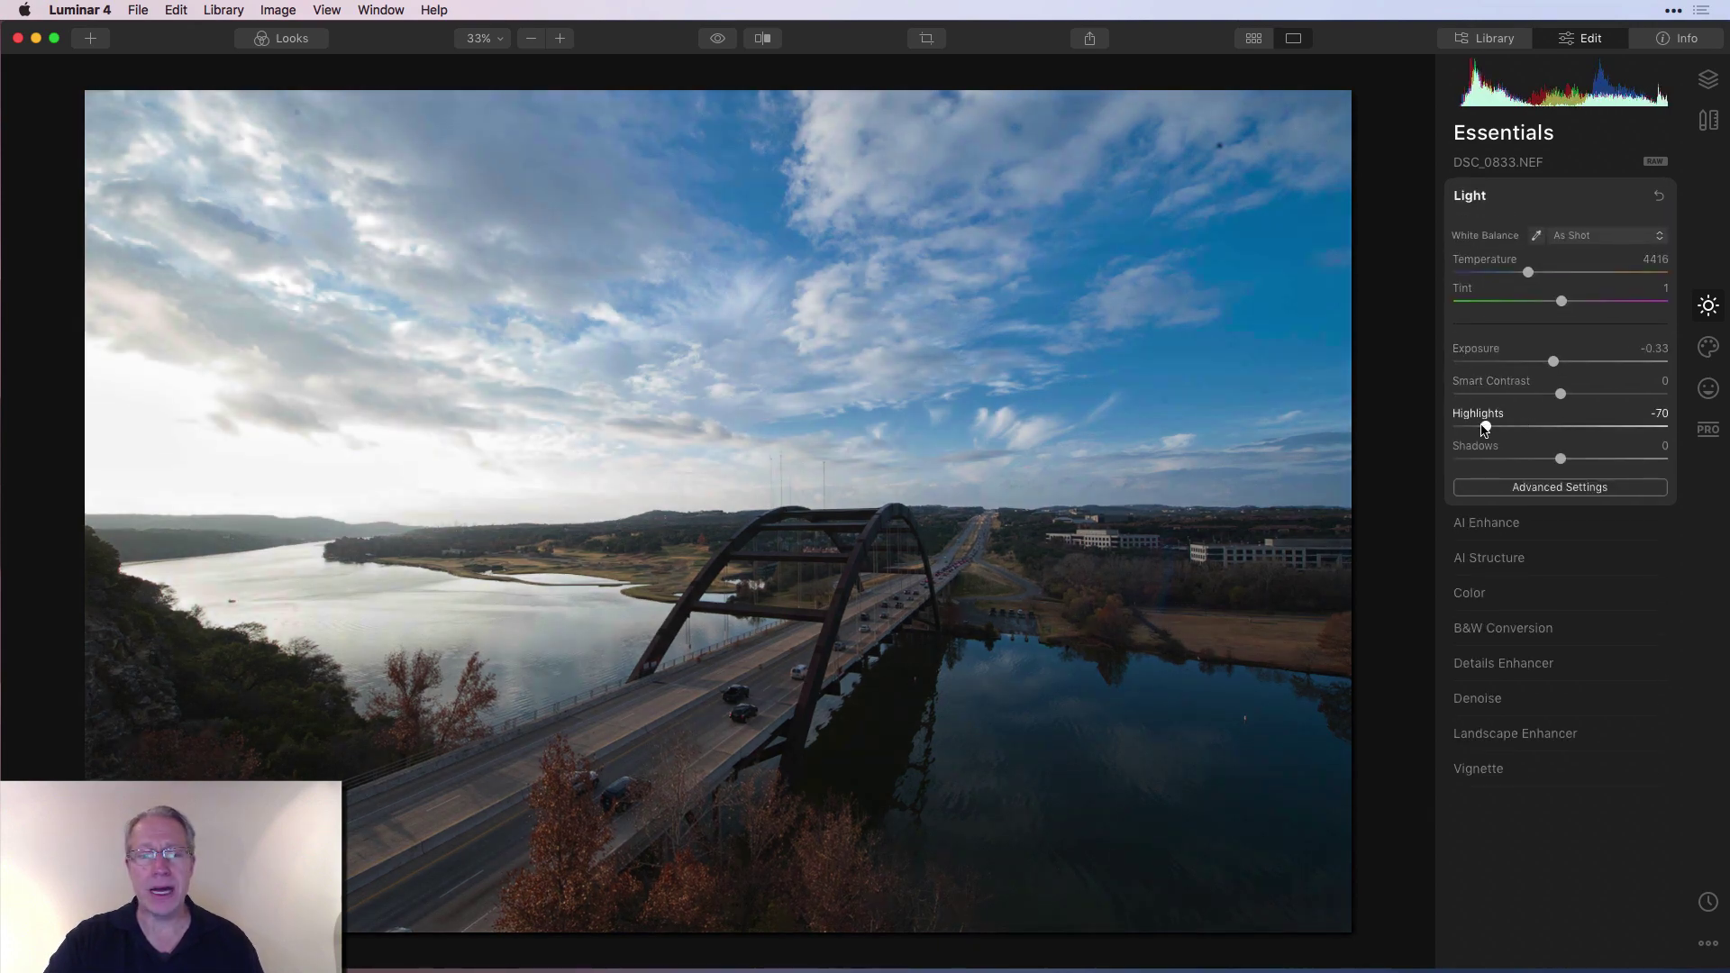
Set AI Accent to 88 in the AI Enhance filter and raise the Light filter's Exposure to 0.03
left_click(1487, 523)
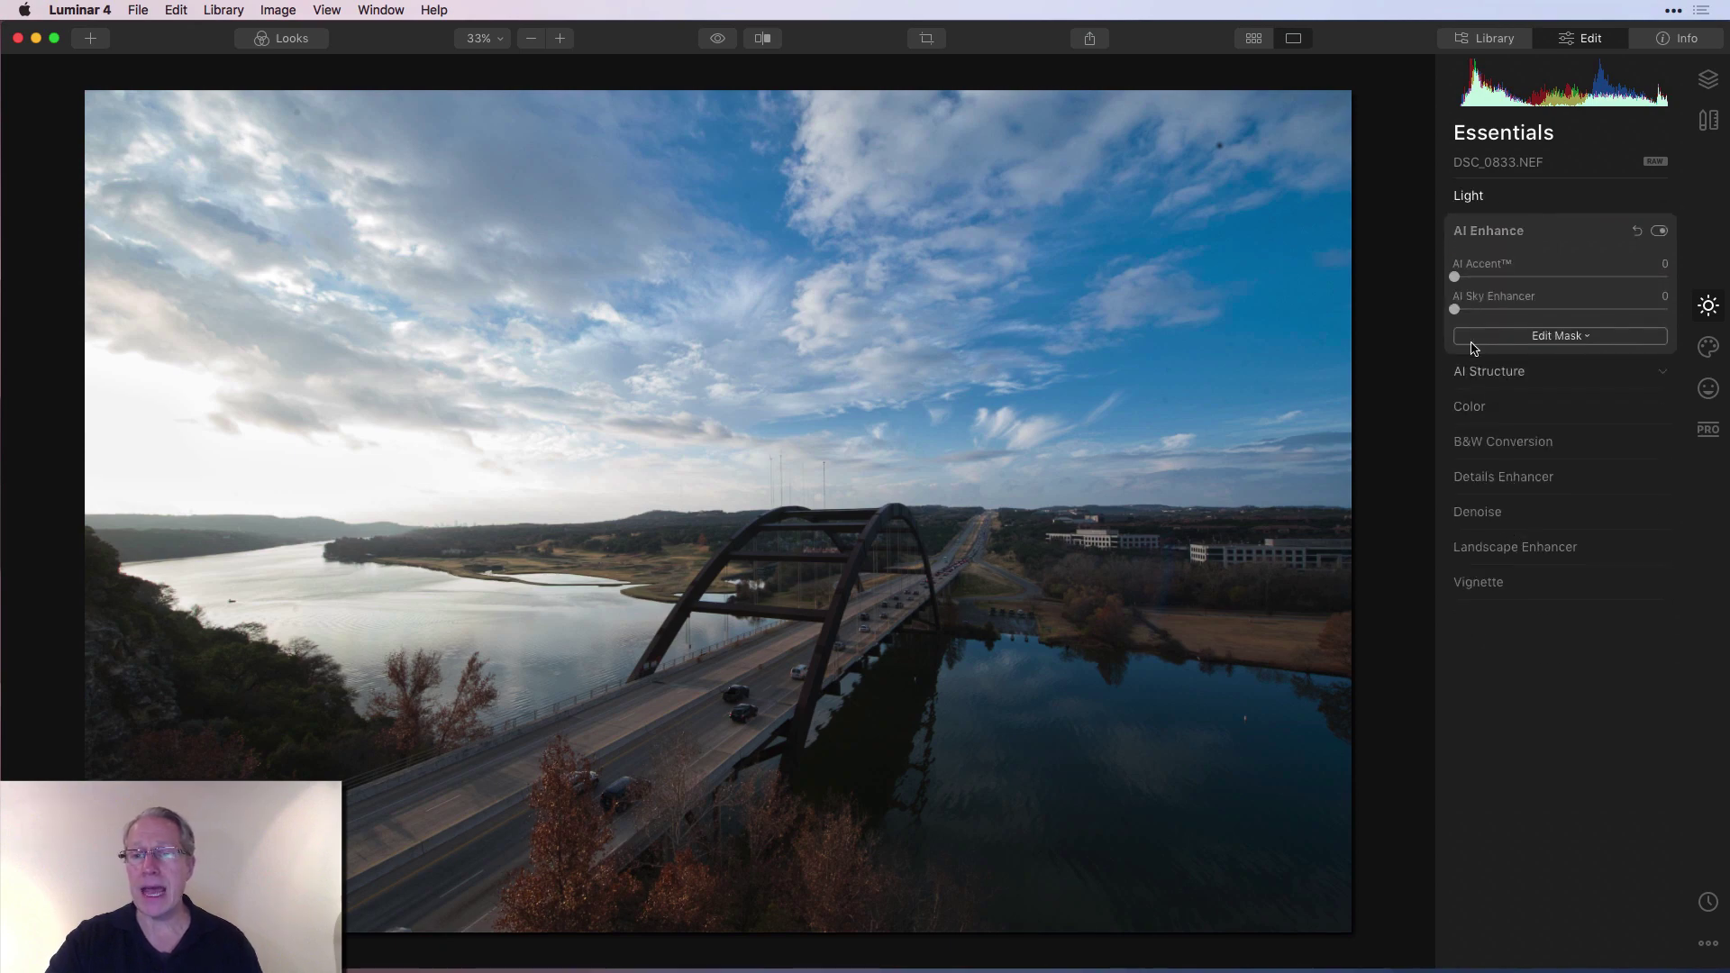
left_click_drag(1454, 276, 1641, 278)
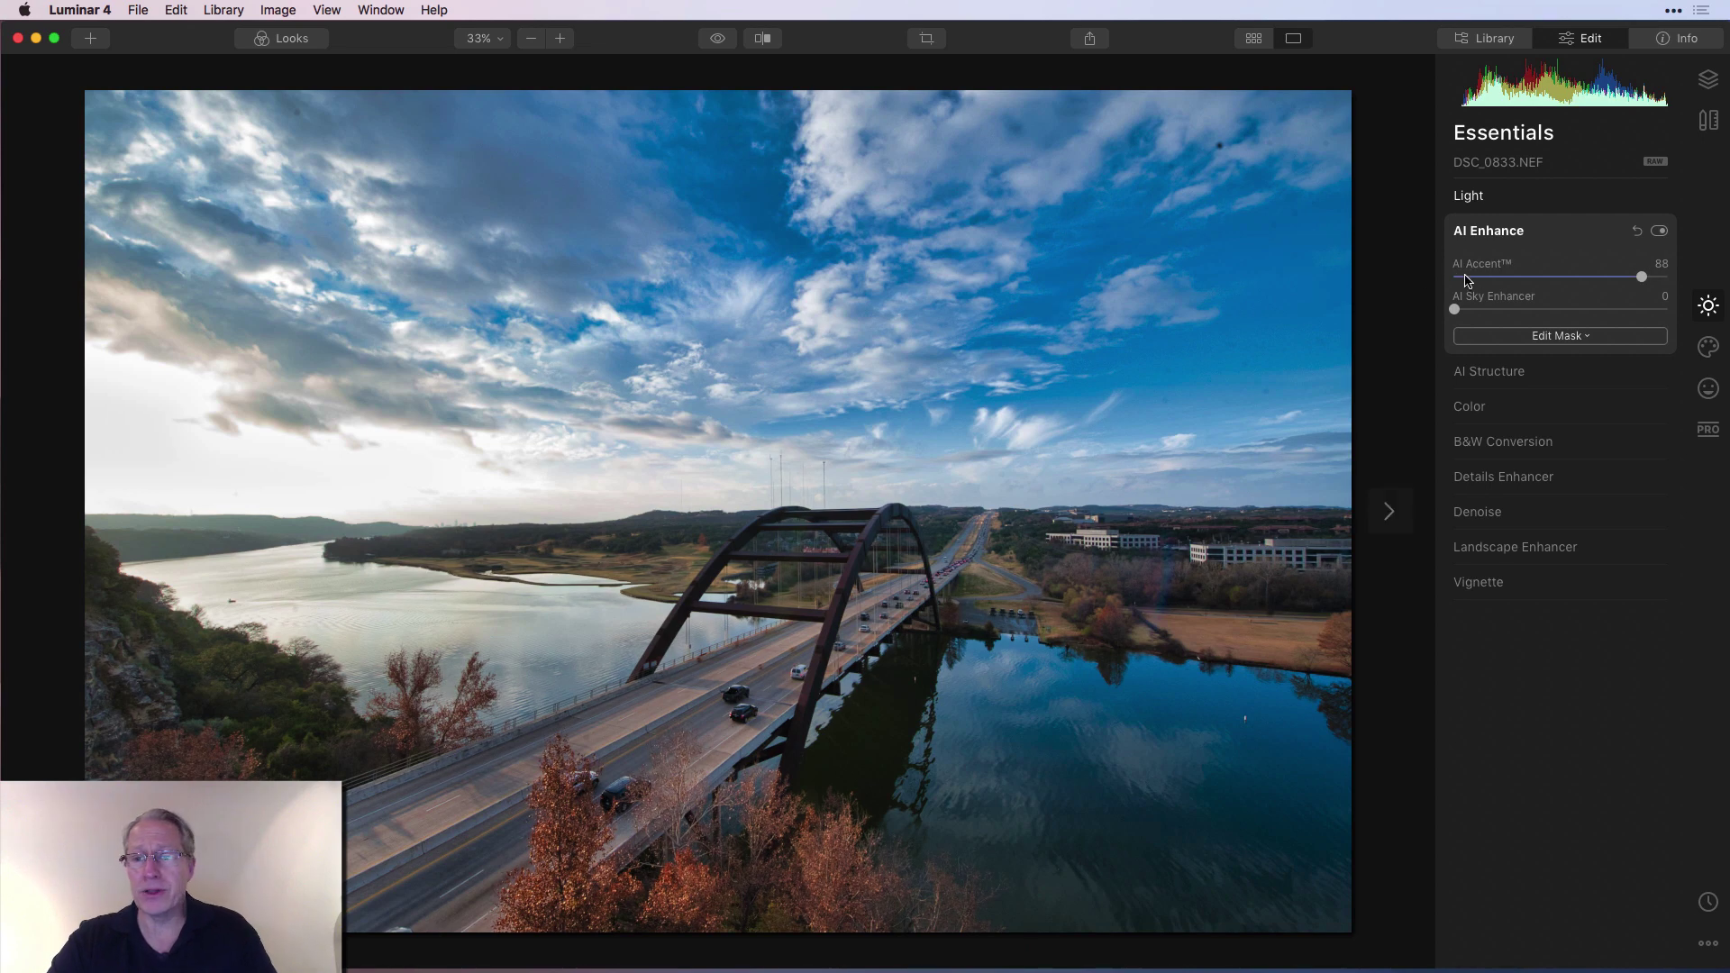
left_click(1525, 201)
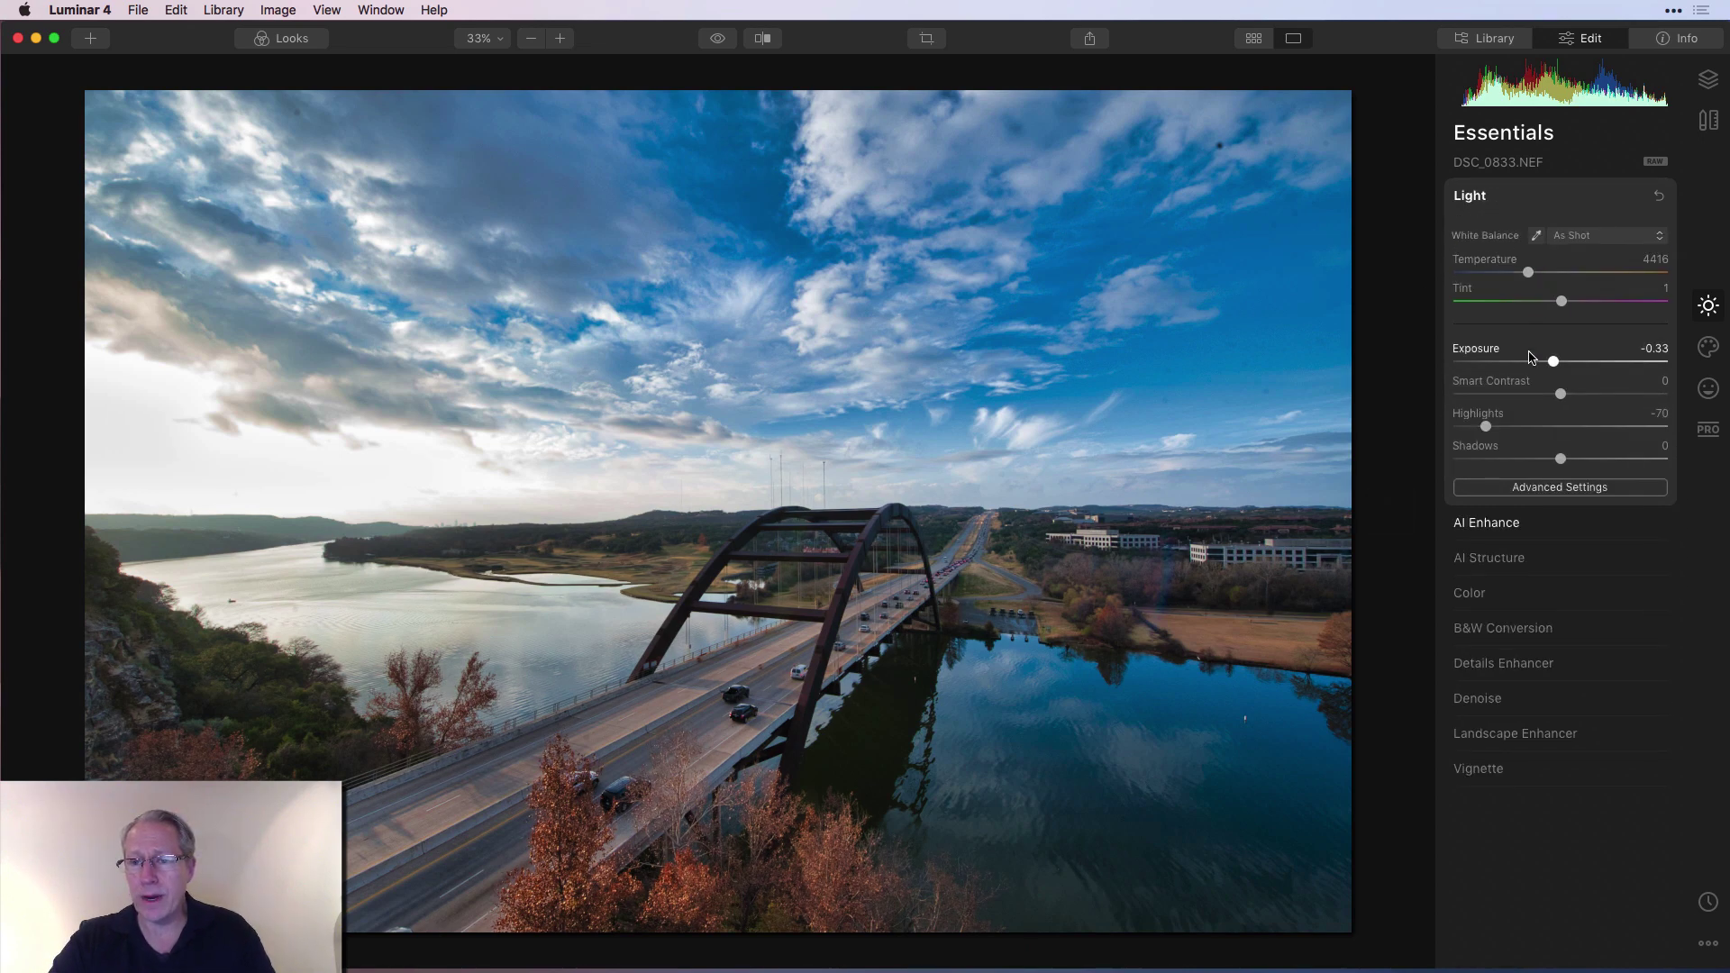
left_click_drag(1553, 362, 1563, 362)
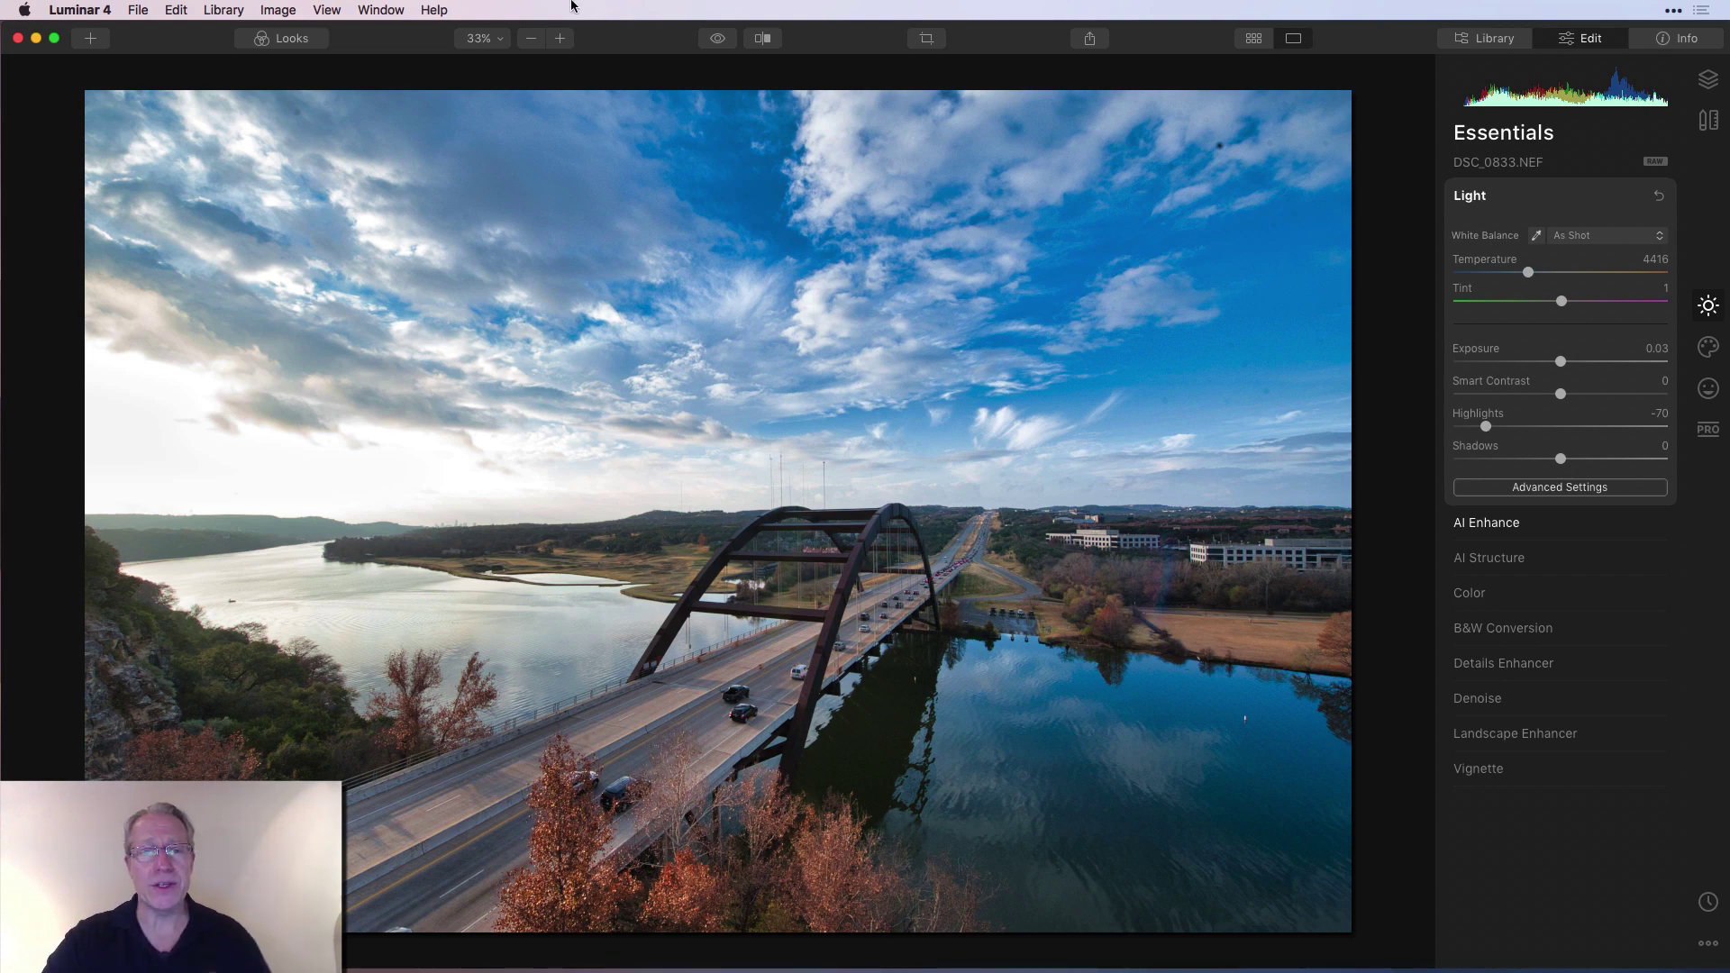
Compare the combined Light and AI Accent result with the original and reset both filters
left_click(721, 42)
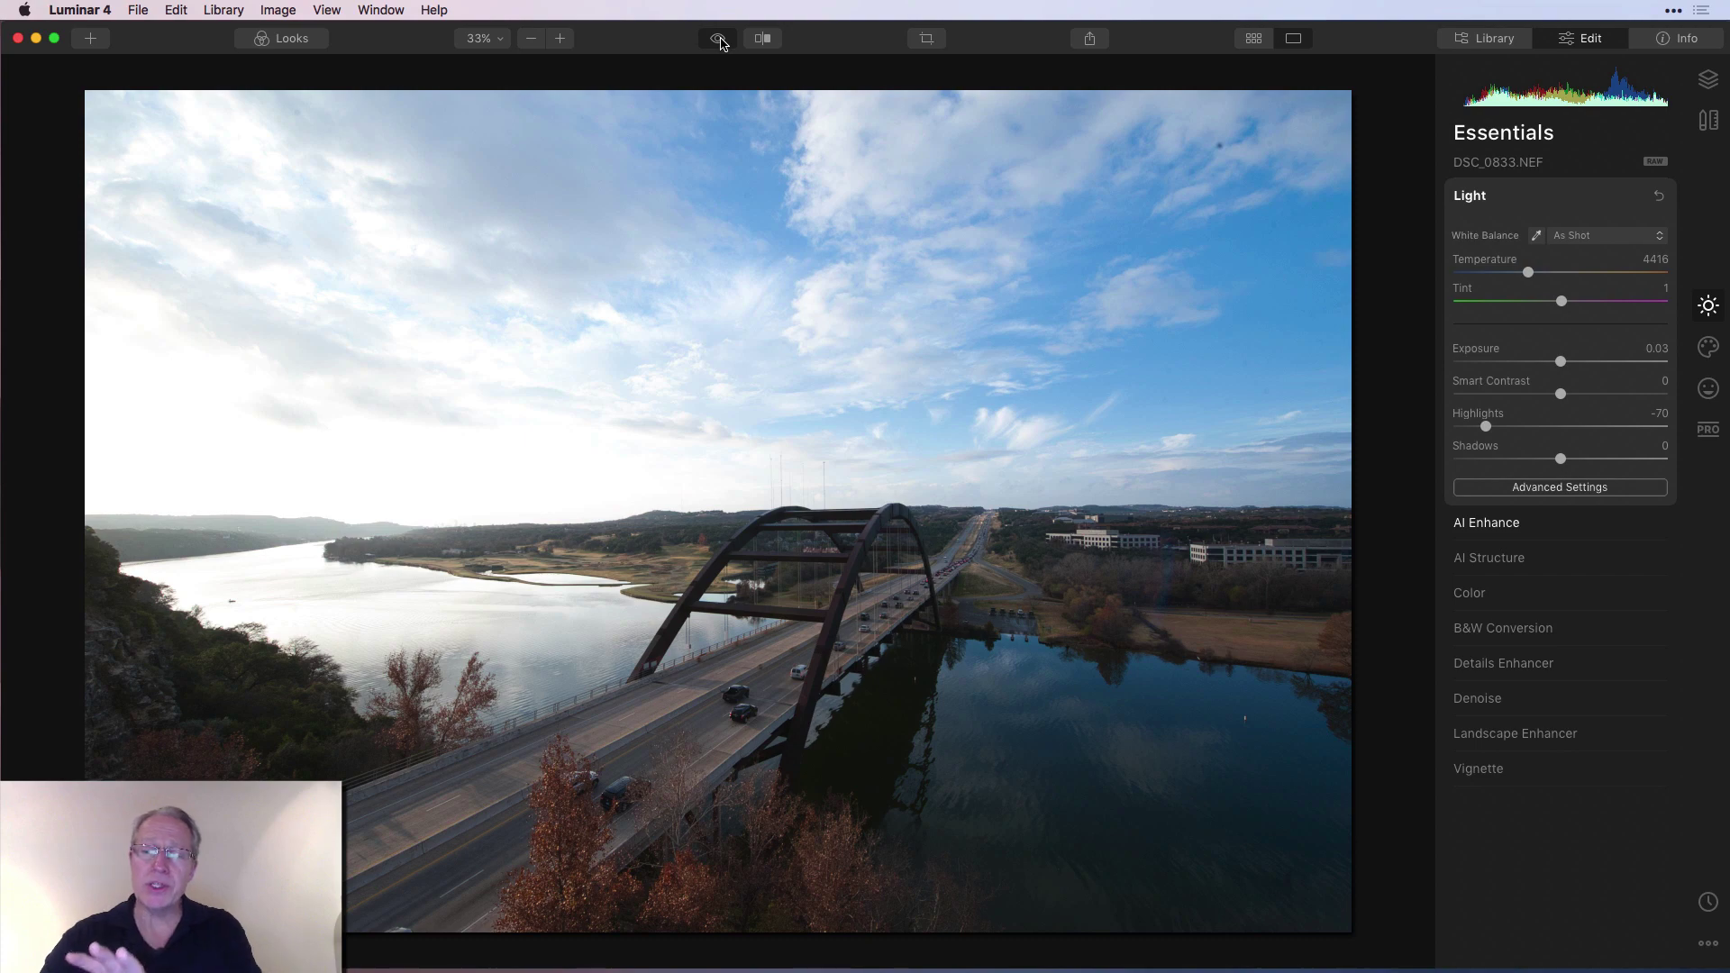
left_click(721, 41)
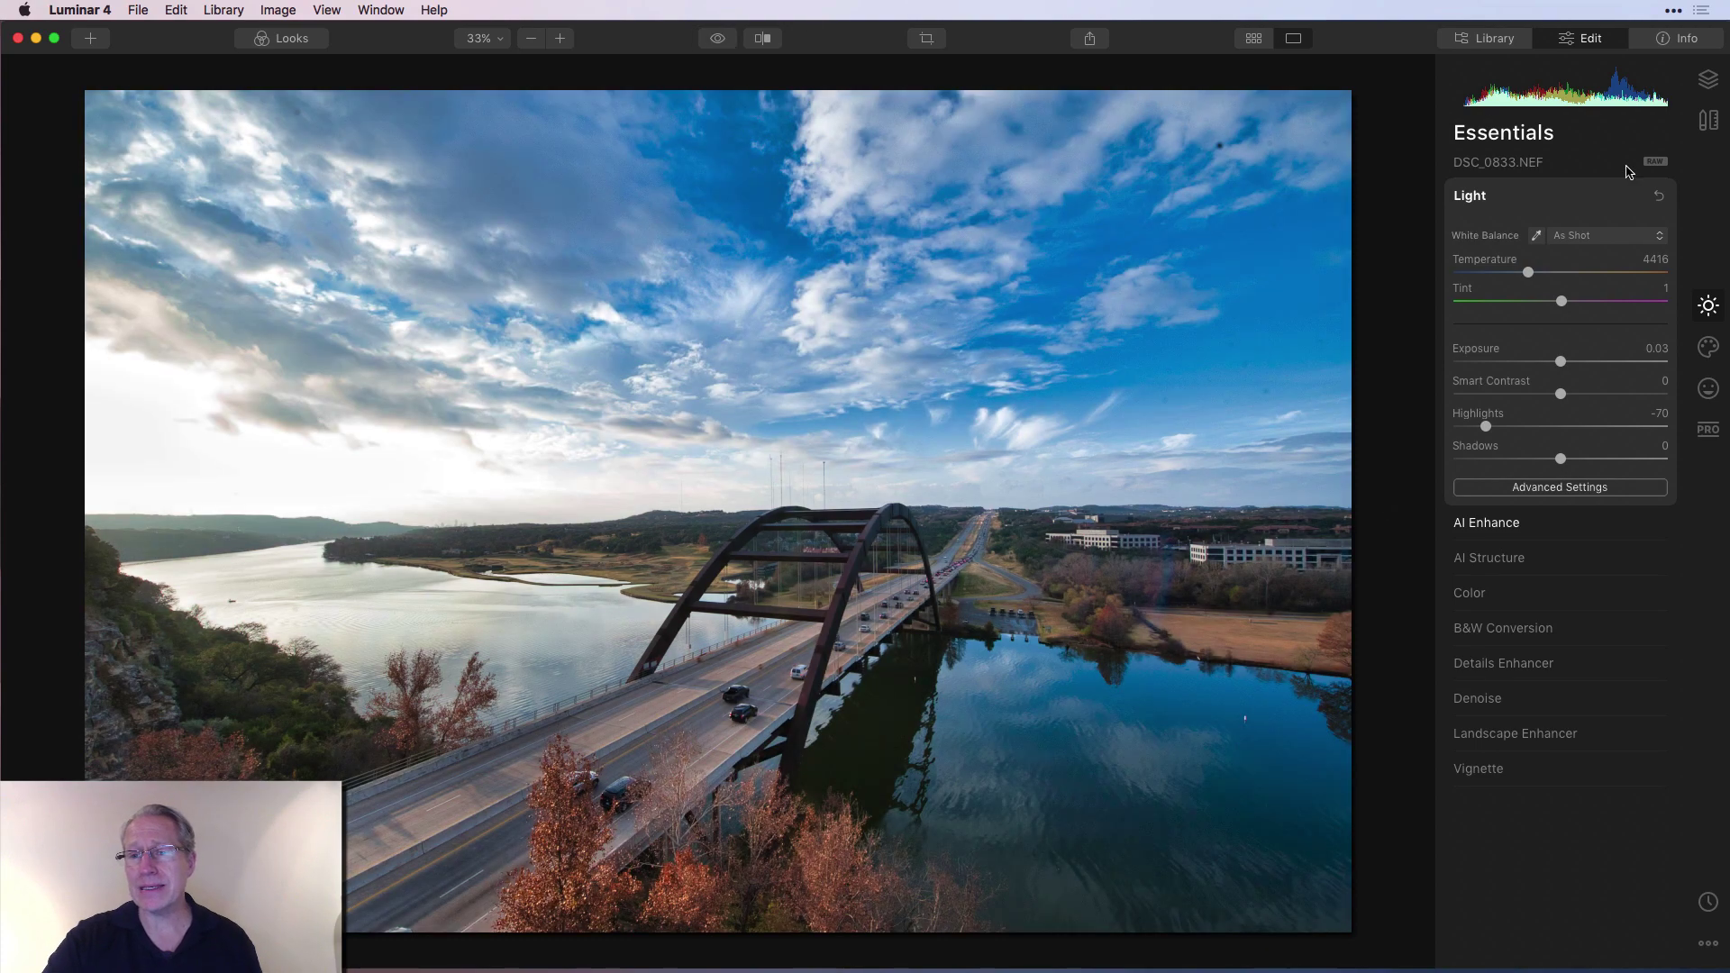
left_click(1532, 523)
left_click(1637, 237)
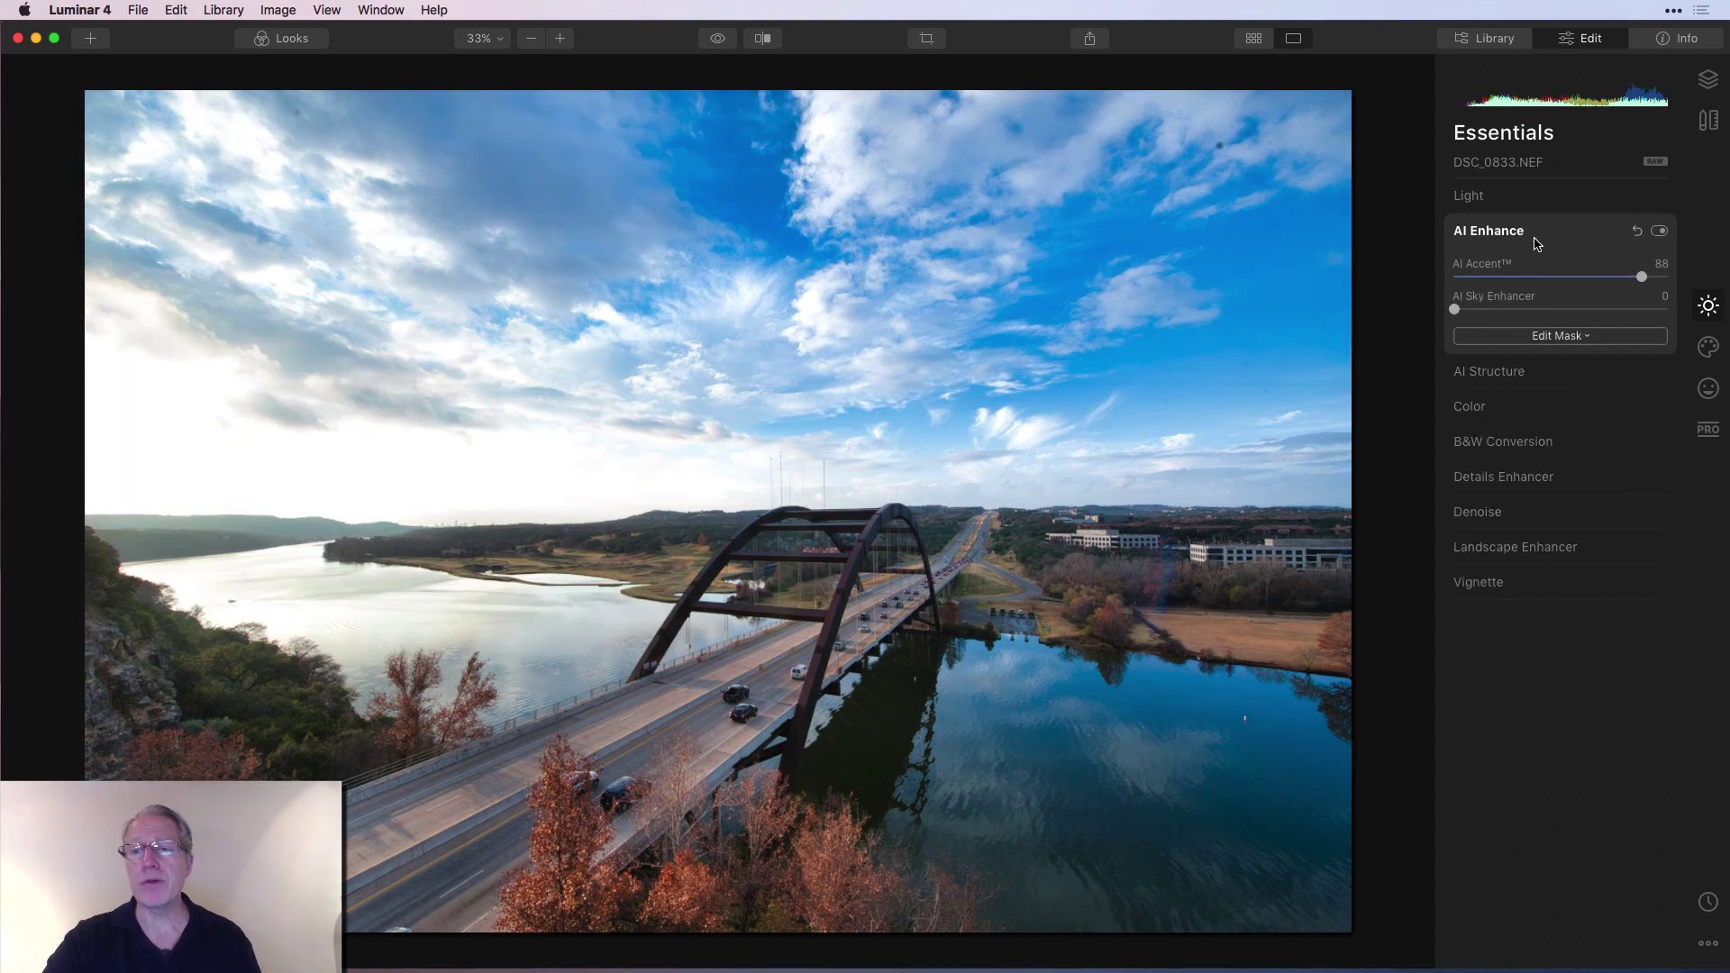
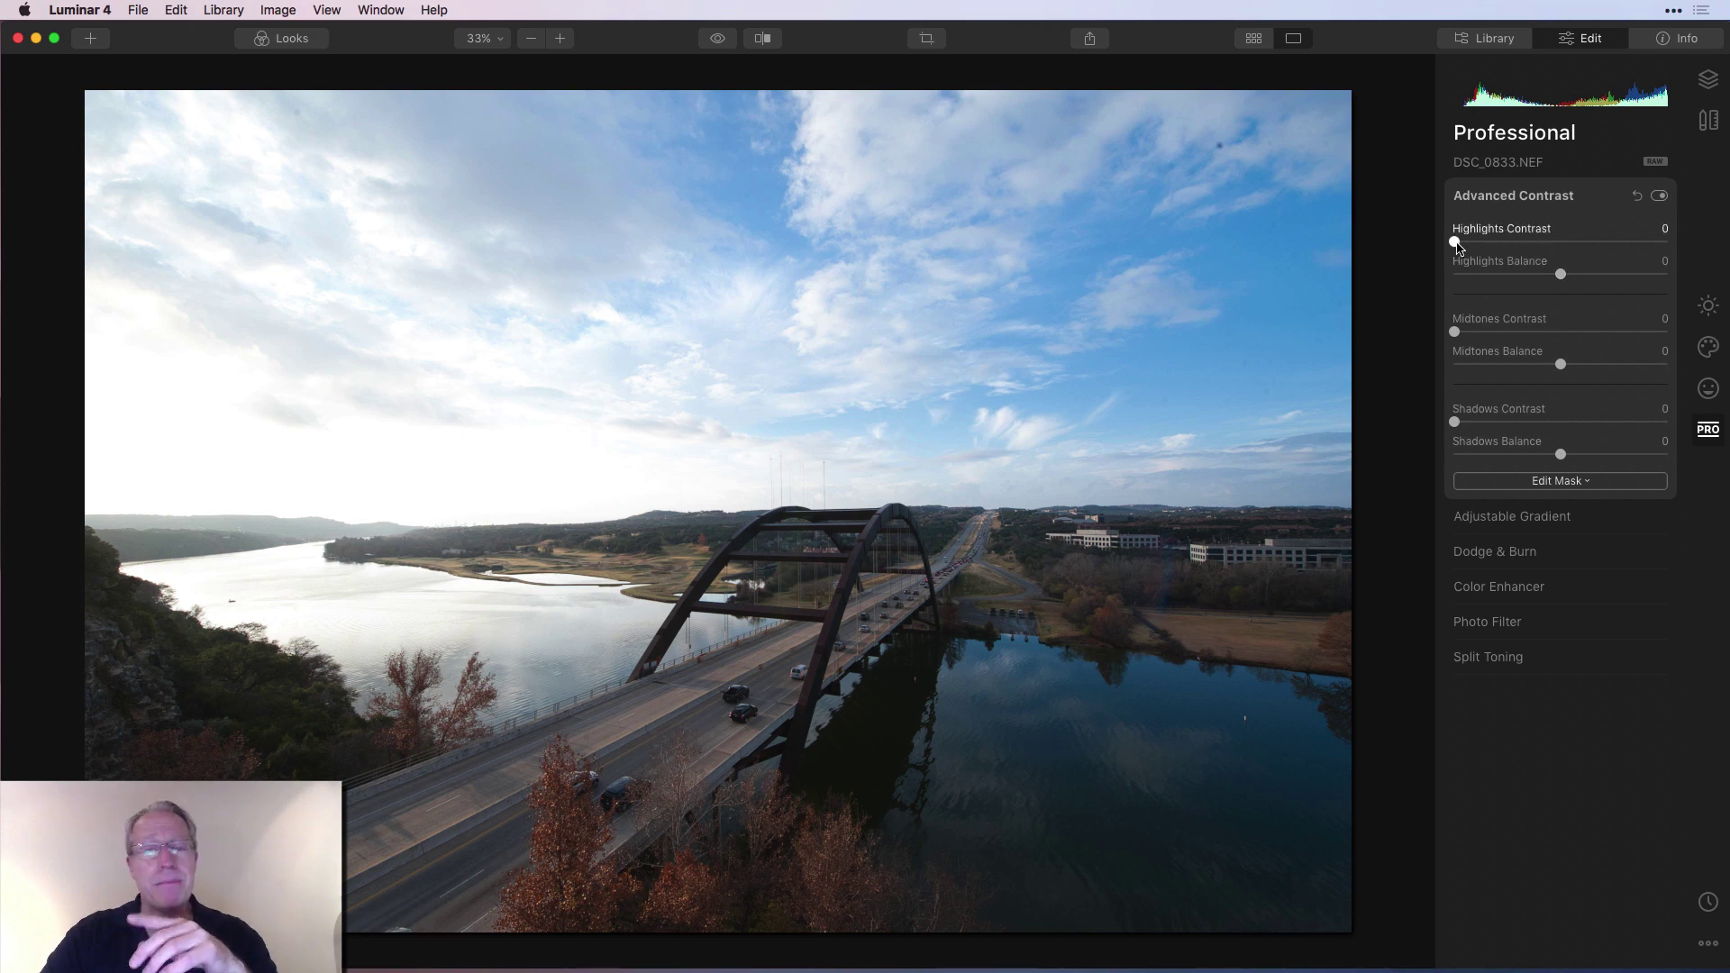
Set Highlights Contrast to 78 and Highlights Balance to 72 in the Advanced Contrast filter
left_click_drag(1454, 242, 1623, 243)
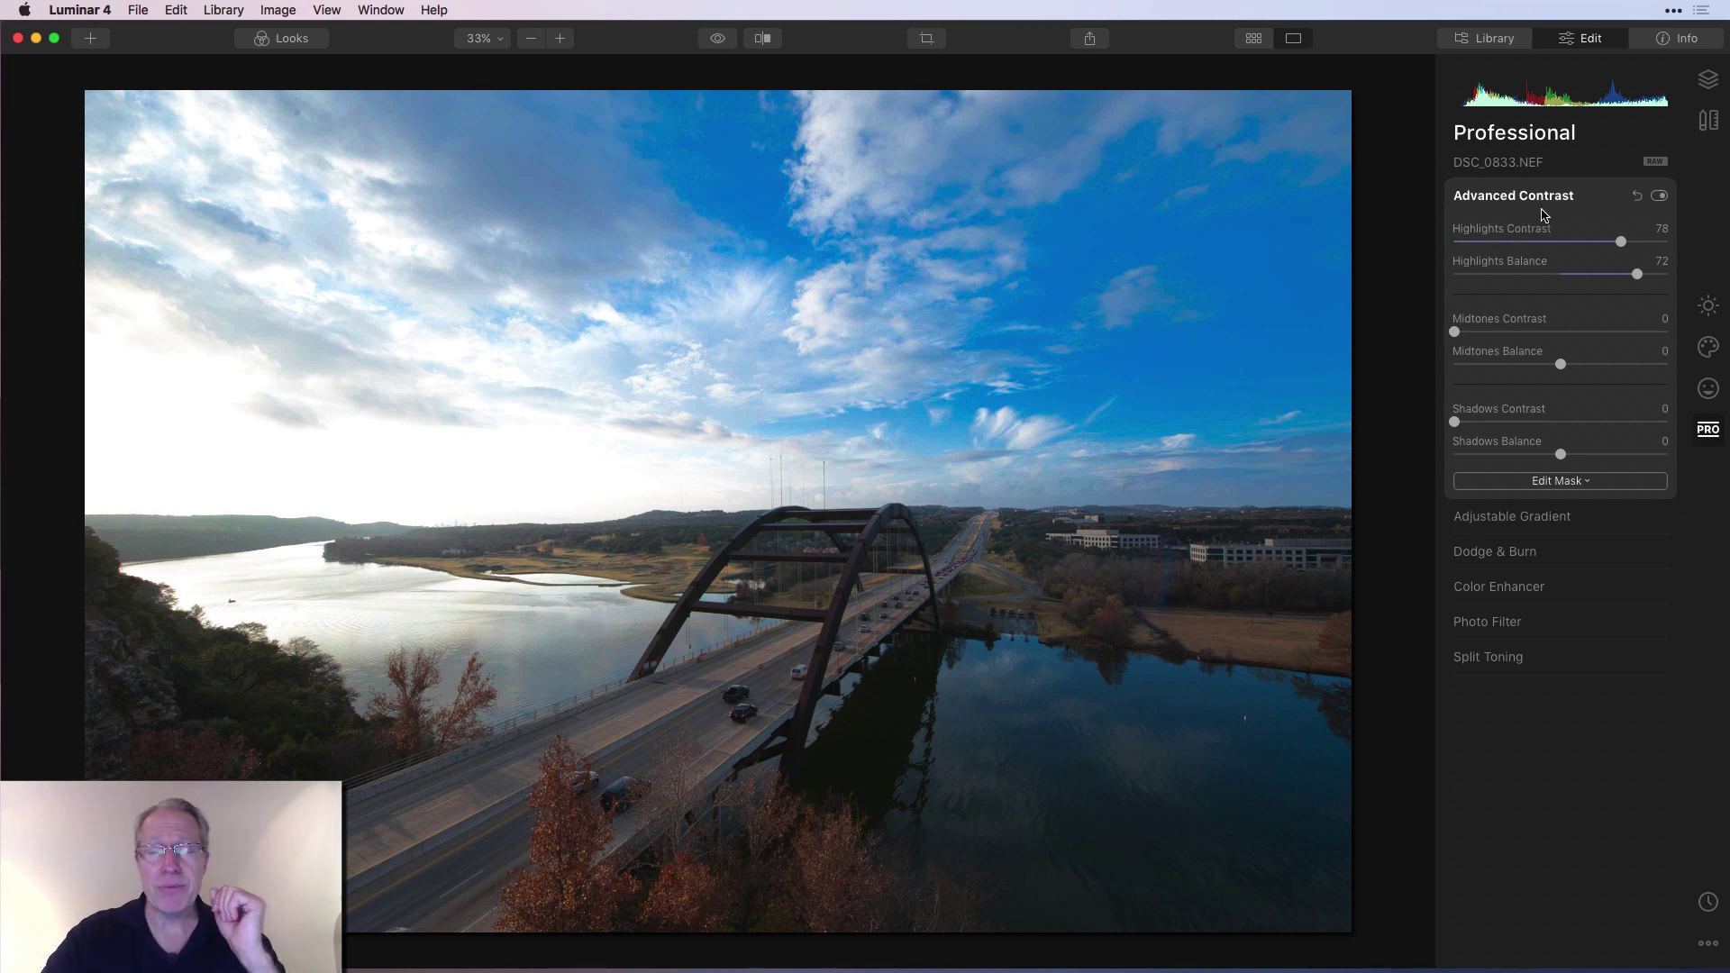
Compare the Advanced Contrast result repeatedly with the original and reset the filter
left_click(718, 45)
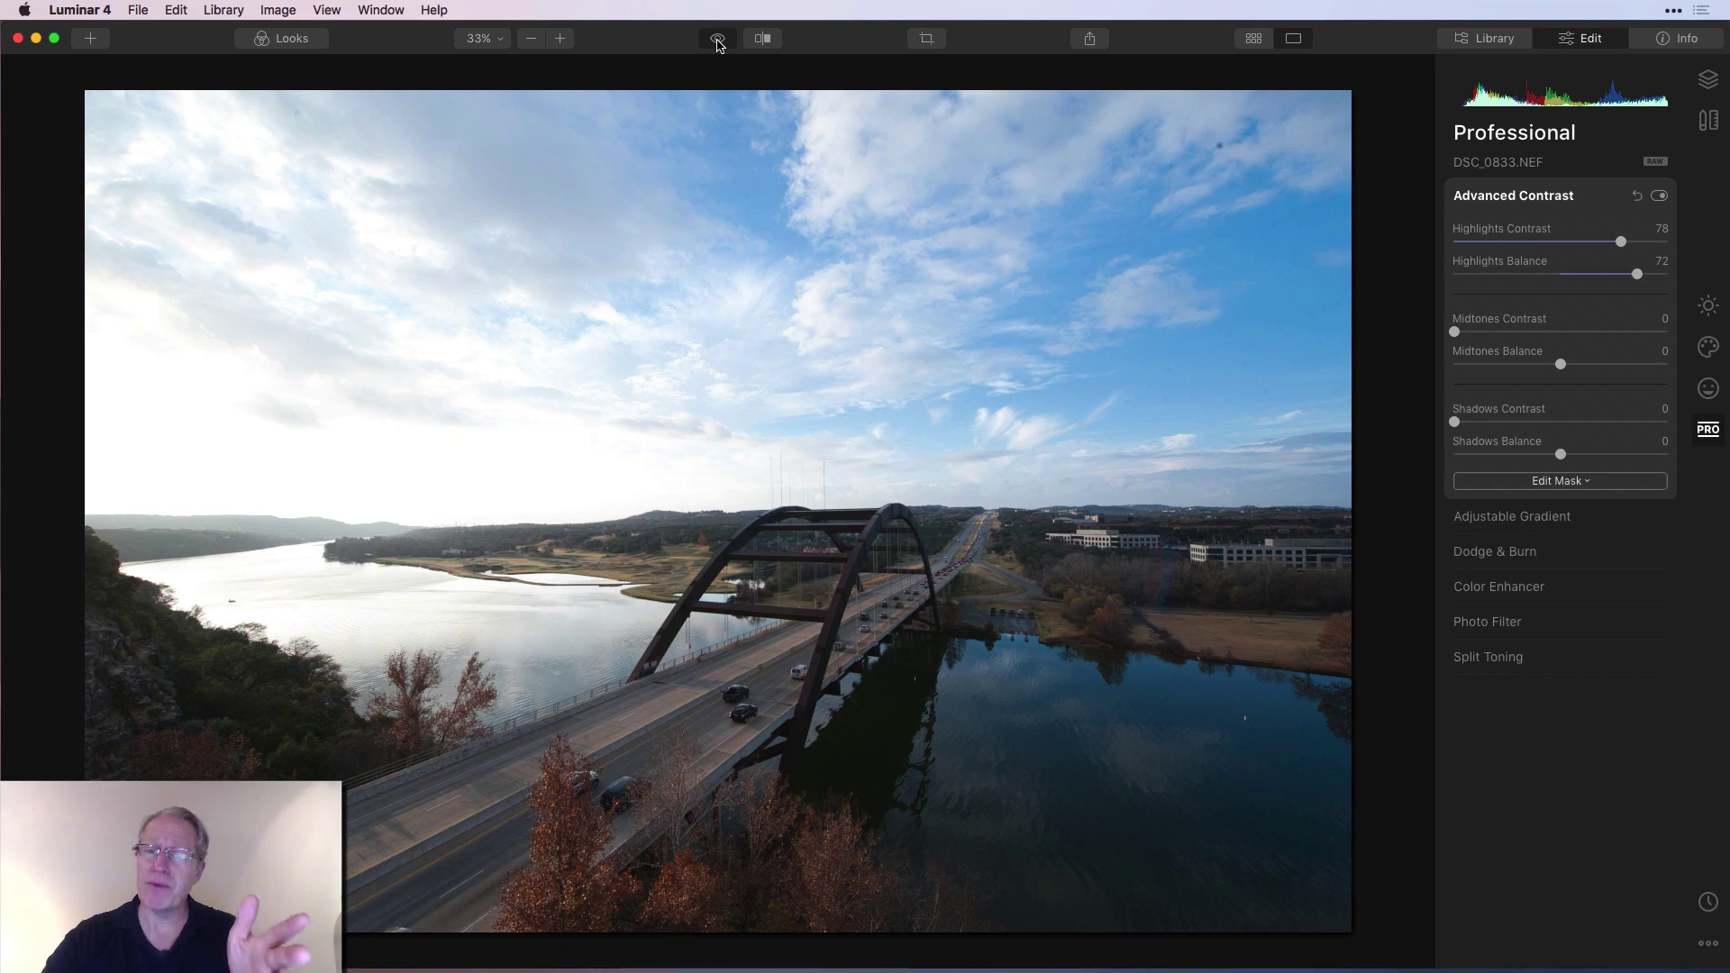
left_click(718, 45)
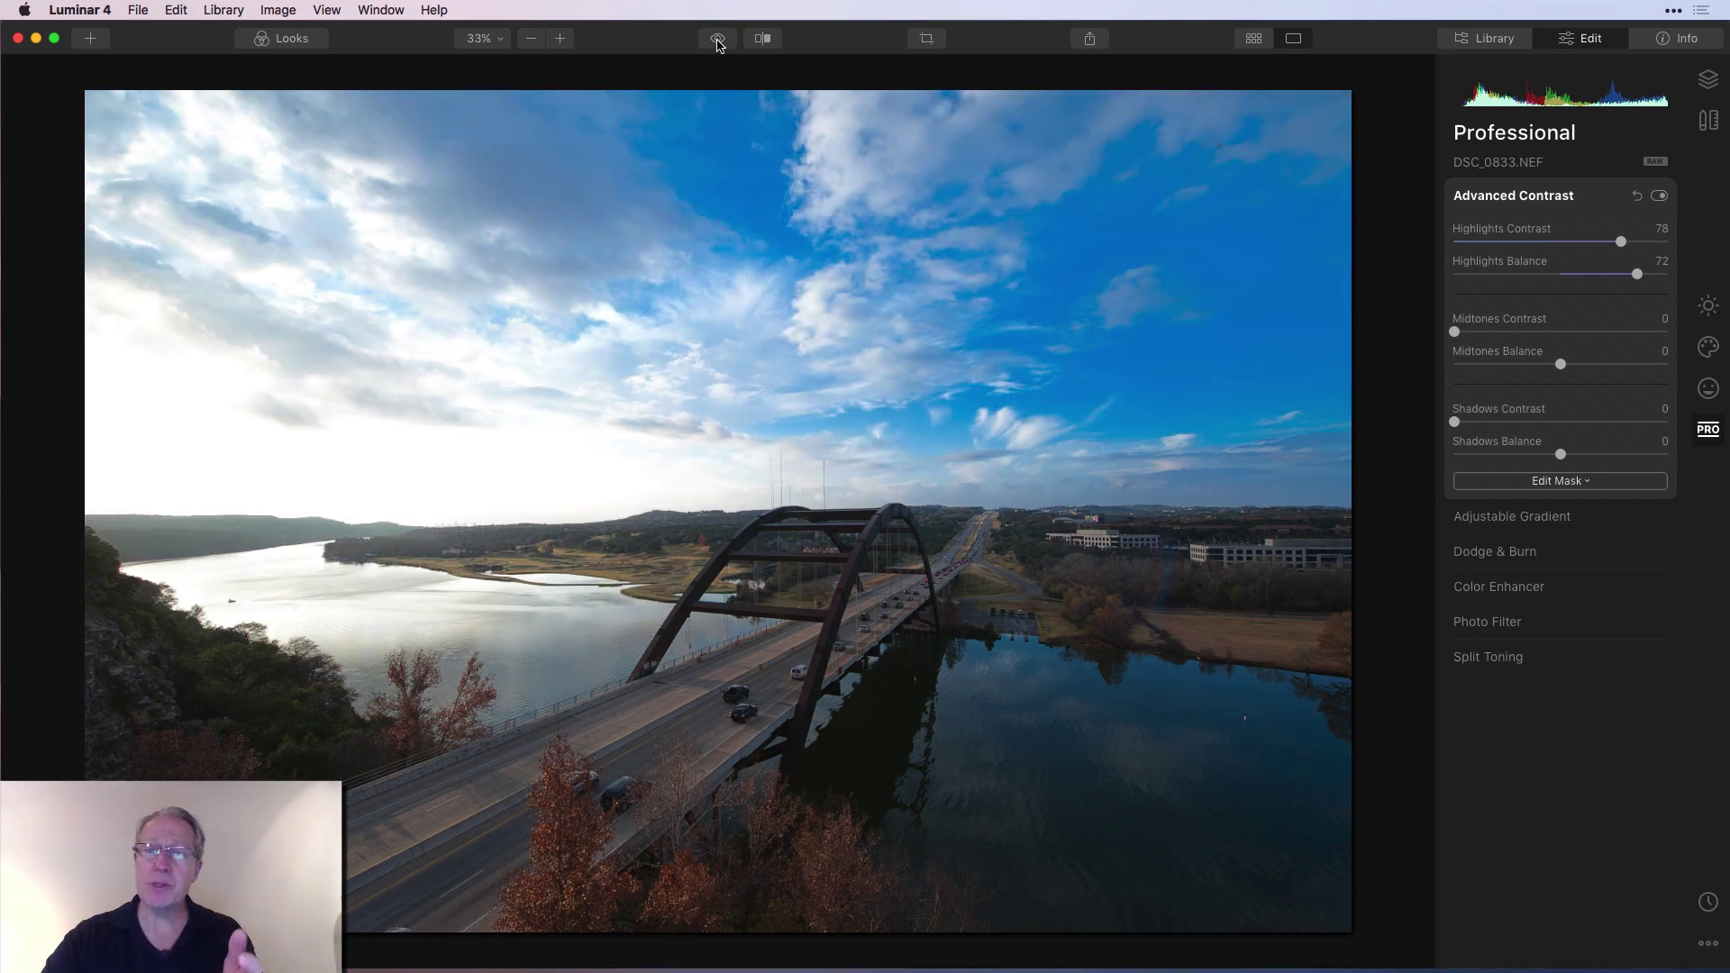
left_click(718, 45)
left_click(718, 45)
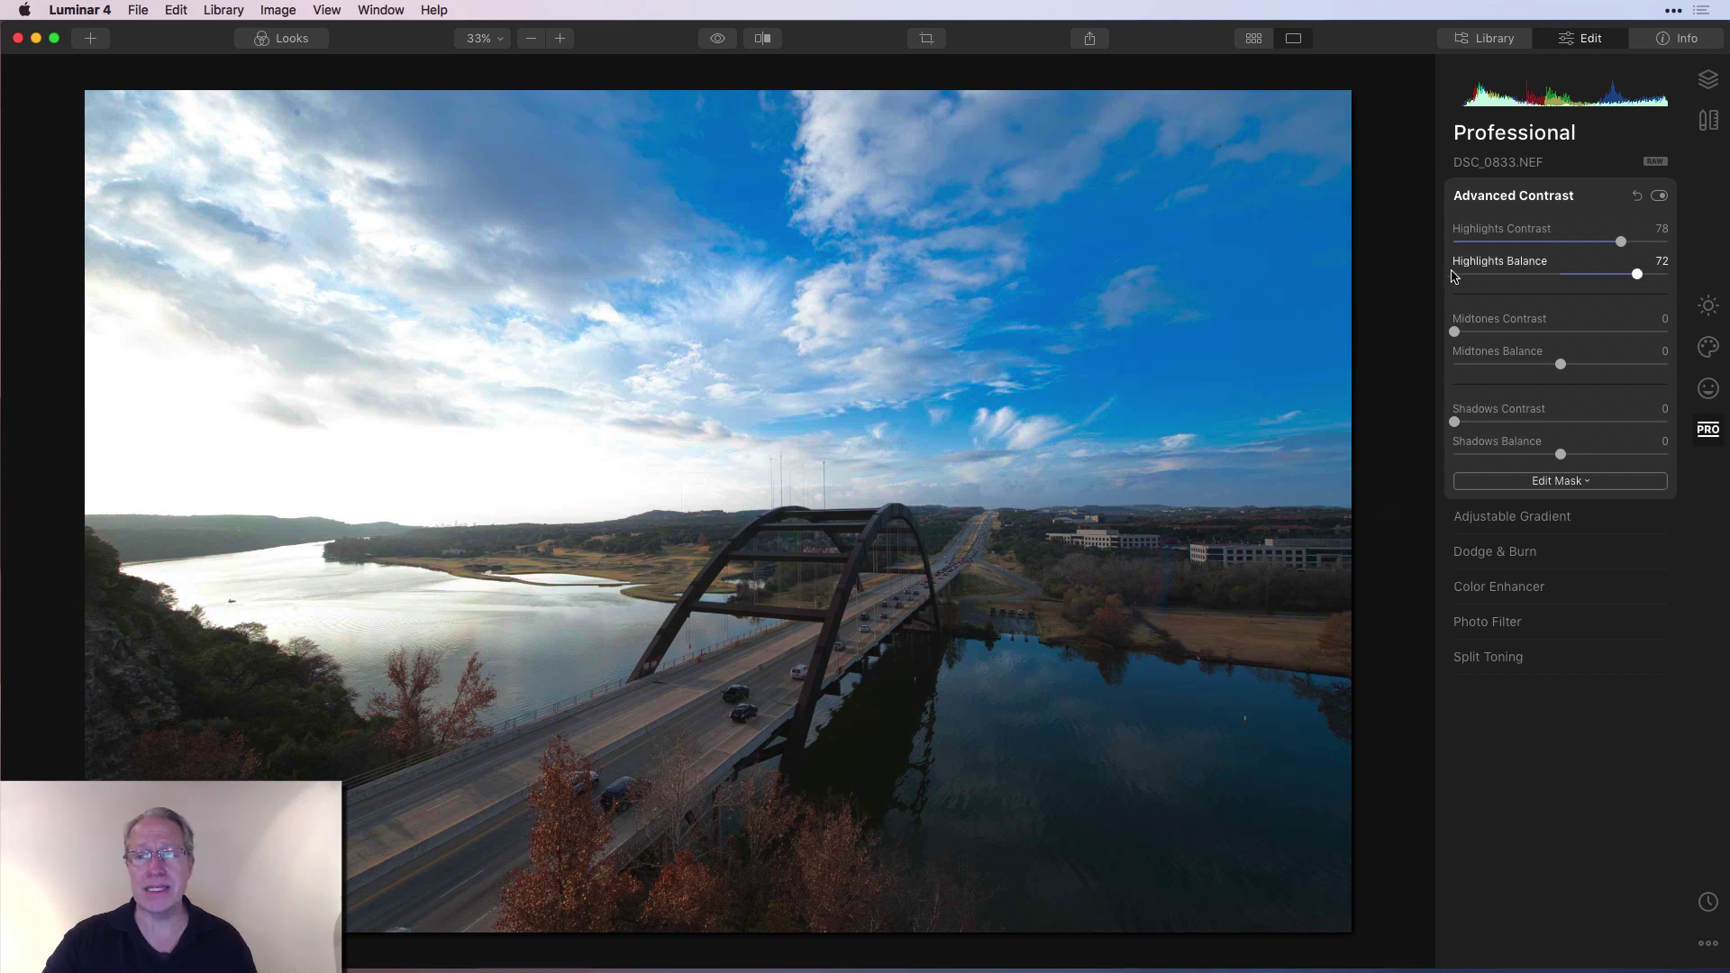
left_click(717, 39)
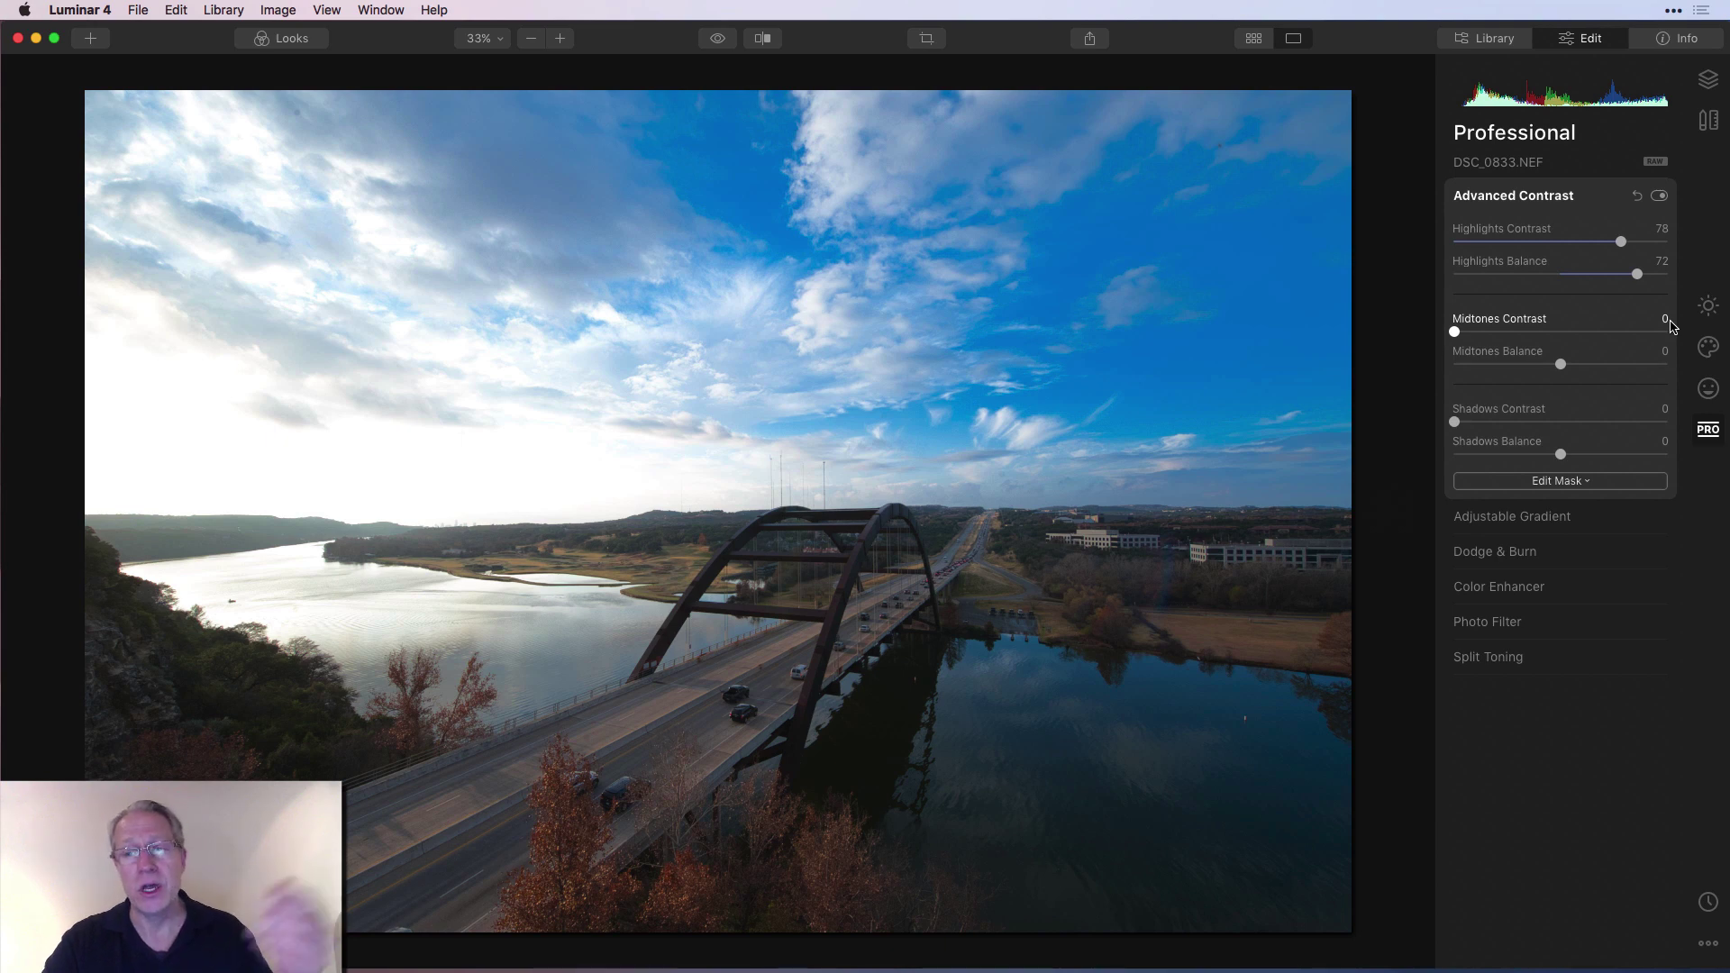
left_click(1613, 195)
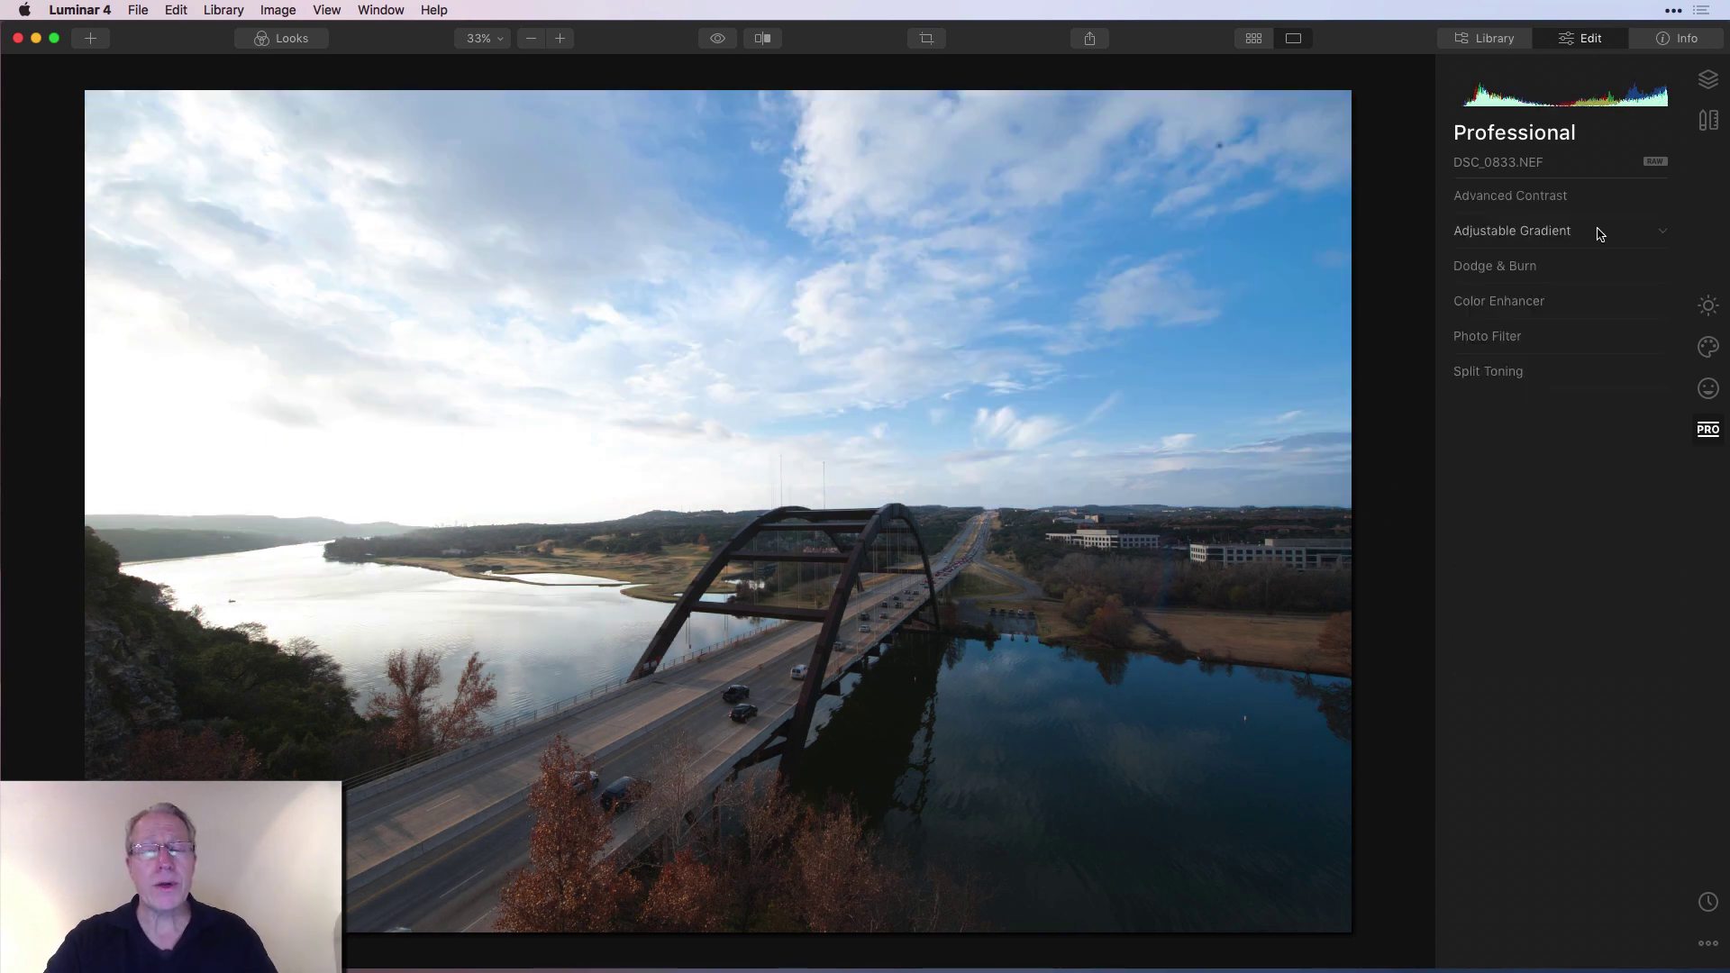
Set the Adjustable Gradient's orientation, narrowing its blend to 16 and shifting the transition slightly below the horizon
left_click(1597, 231)
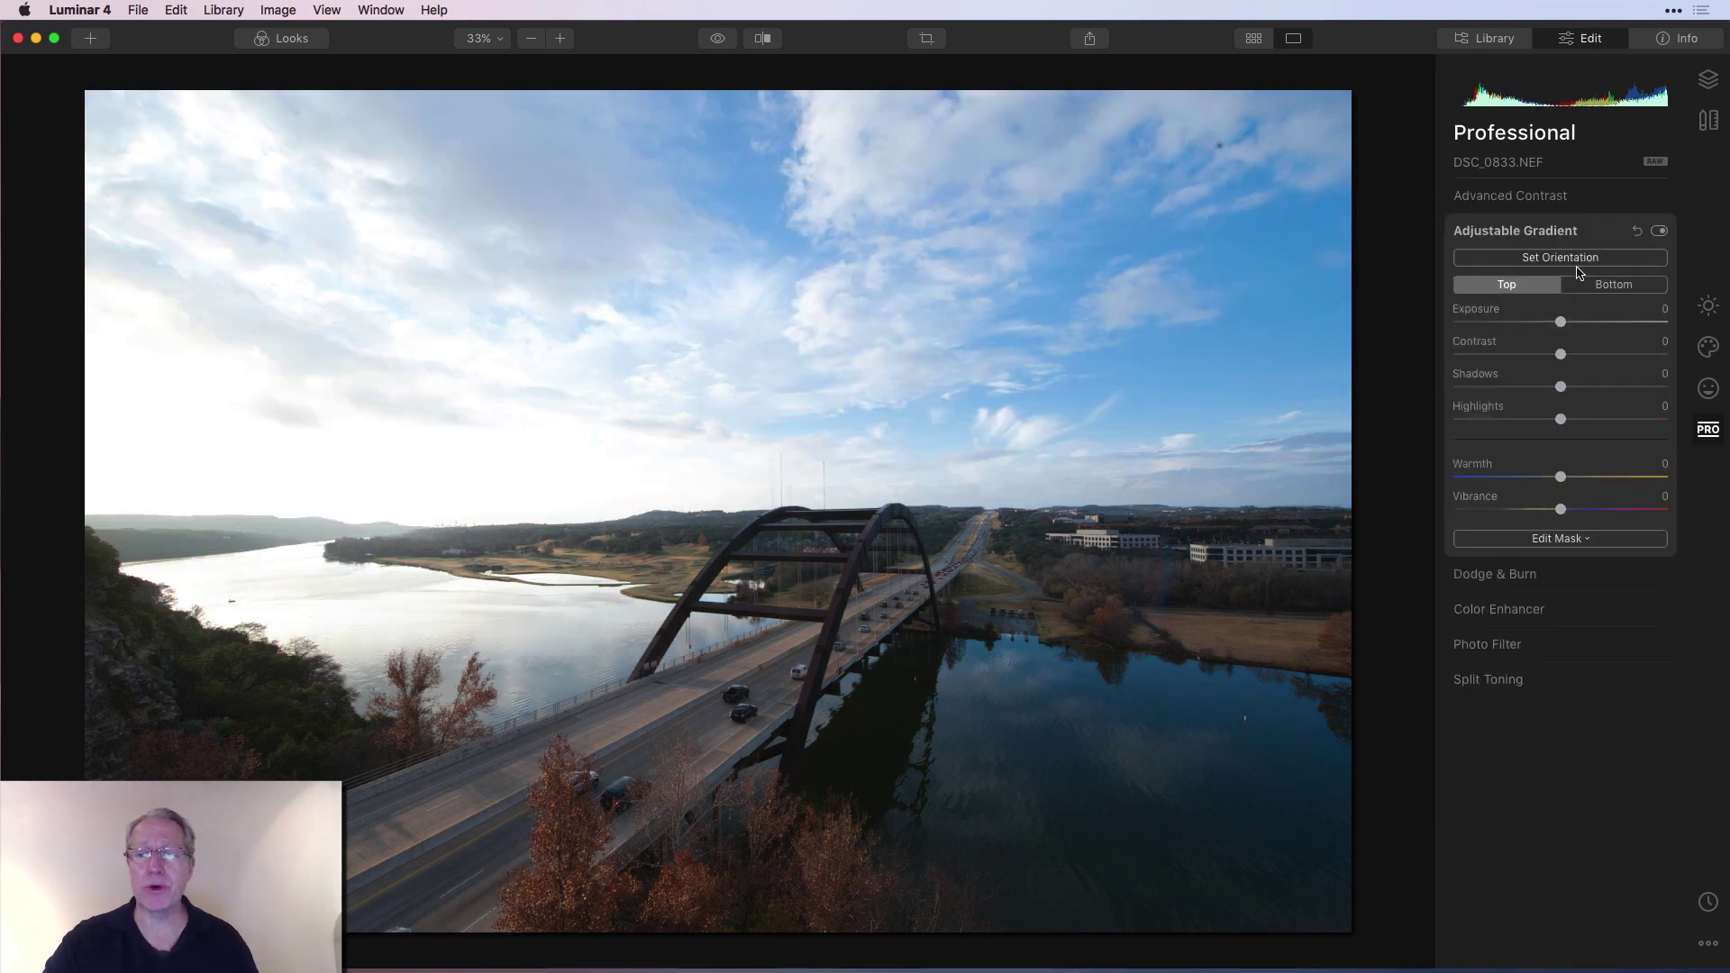
left_click(1572, 258)
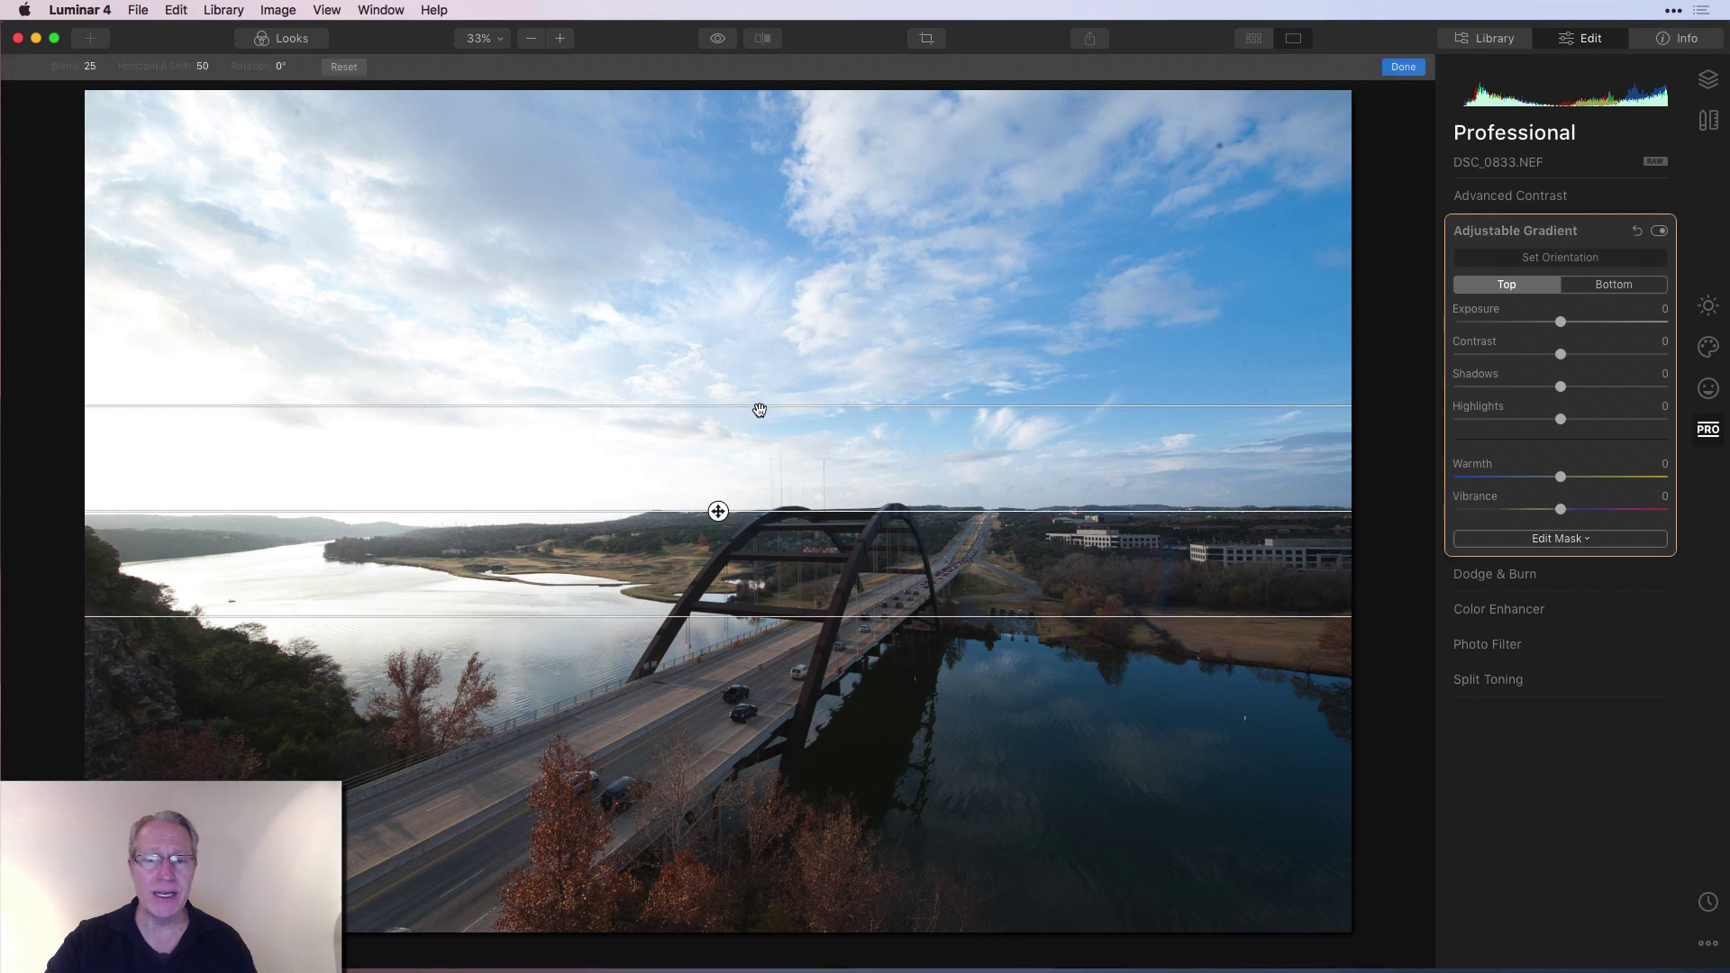
left_click_drag(768, 451, 768, 487)
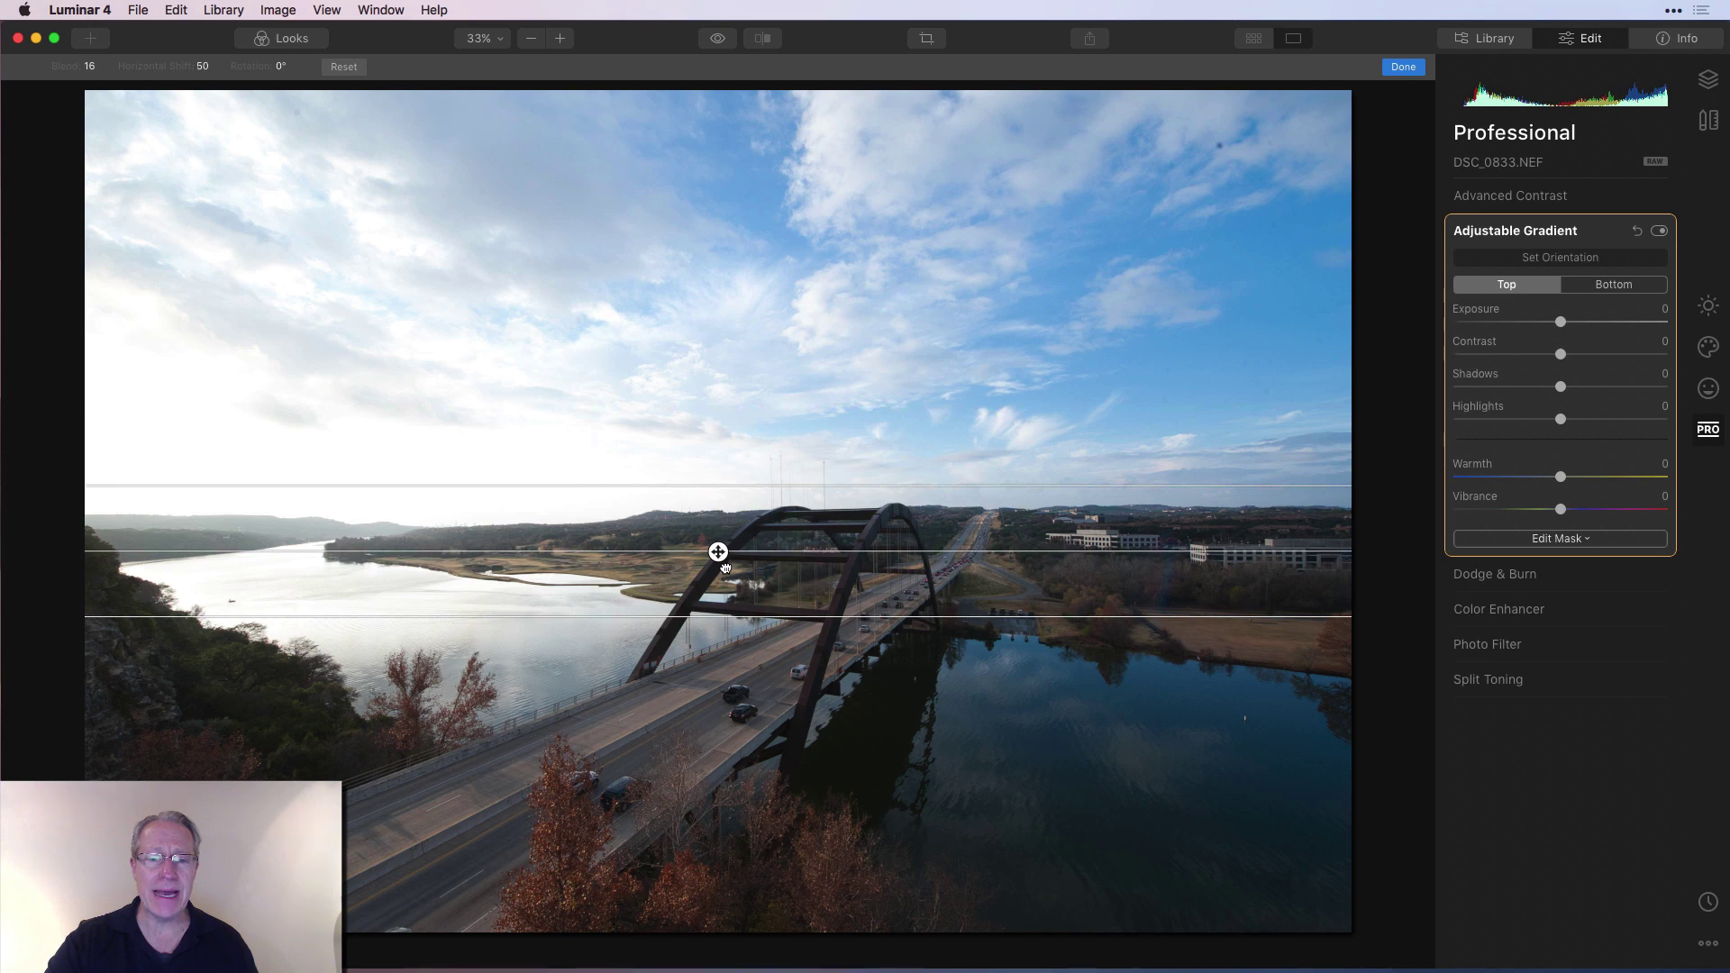
left_click_drag(718, 552, 718, 567)
left_click(1399, 68)
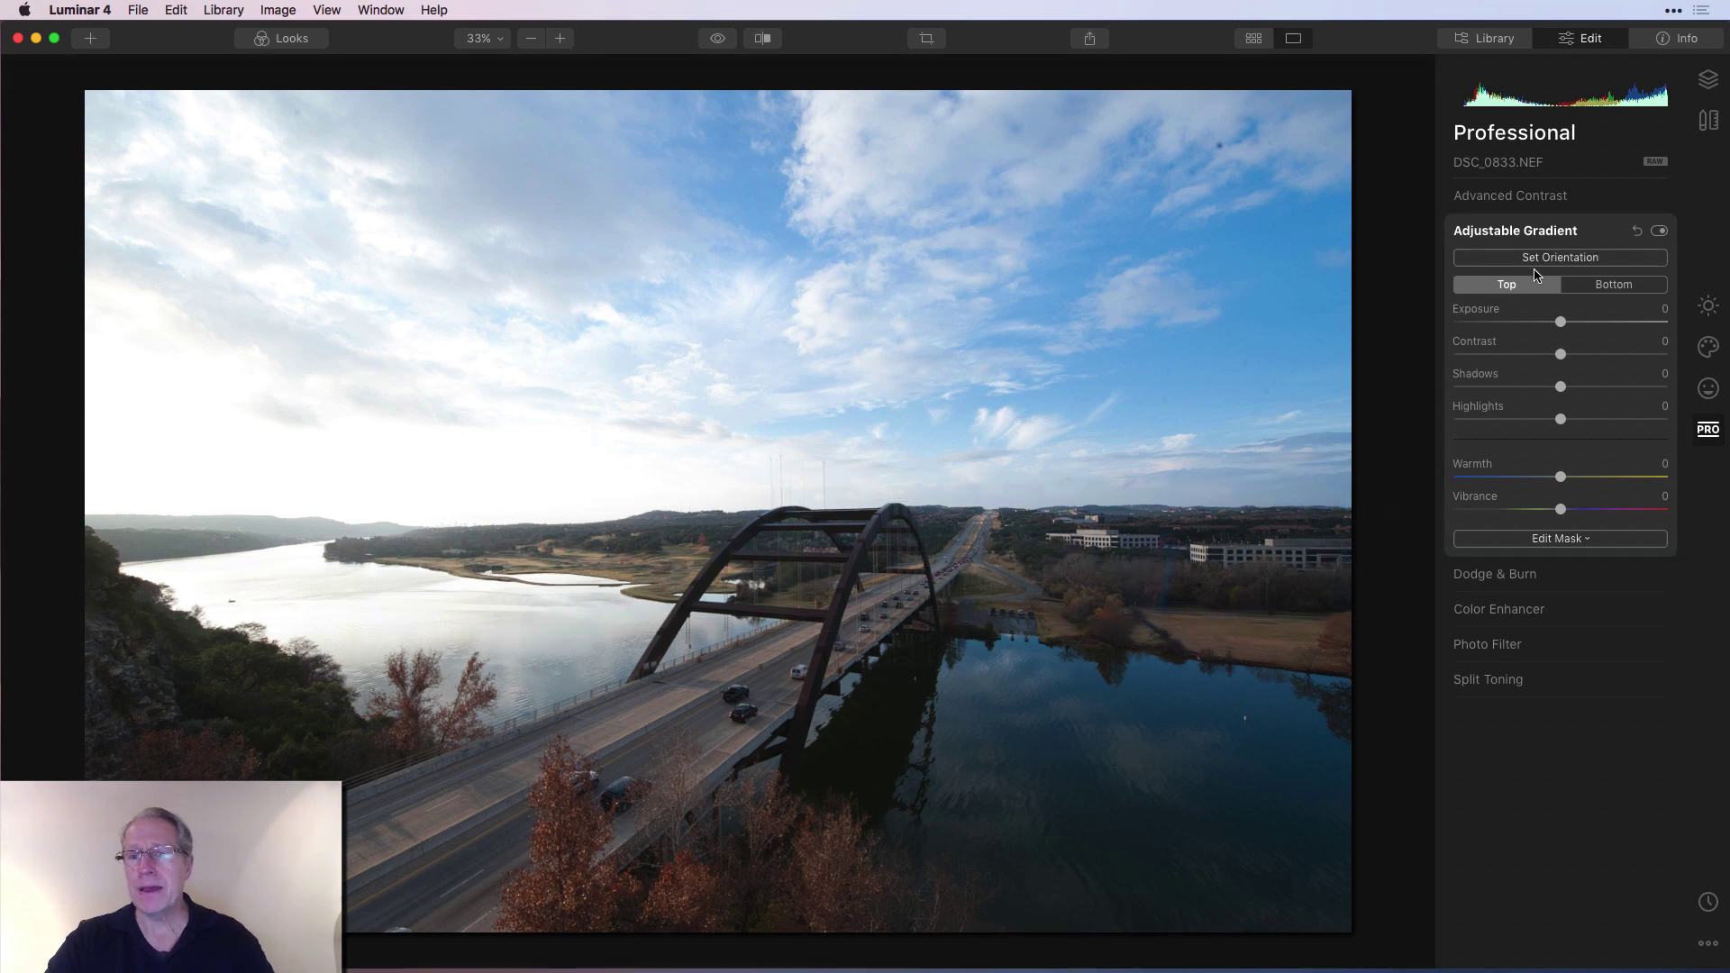
Set the gradient's top portion to Exposure -55, Contrast 38 and Highlights -72
left_click_drag(1560, 322, 1604, 348)
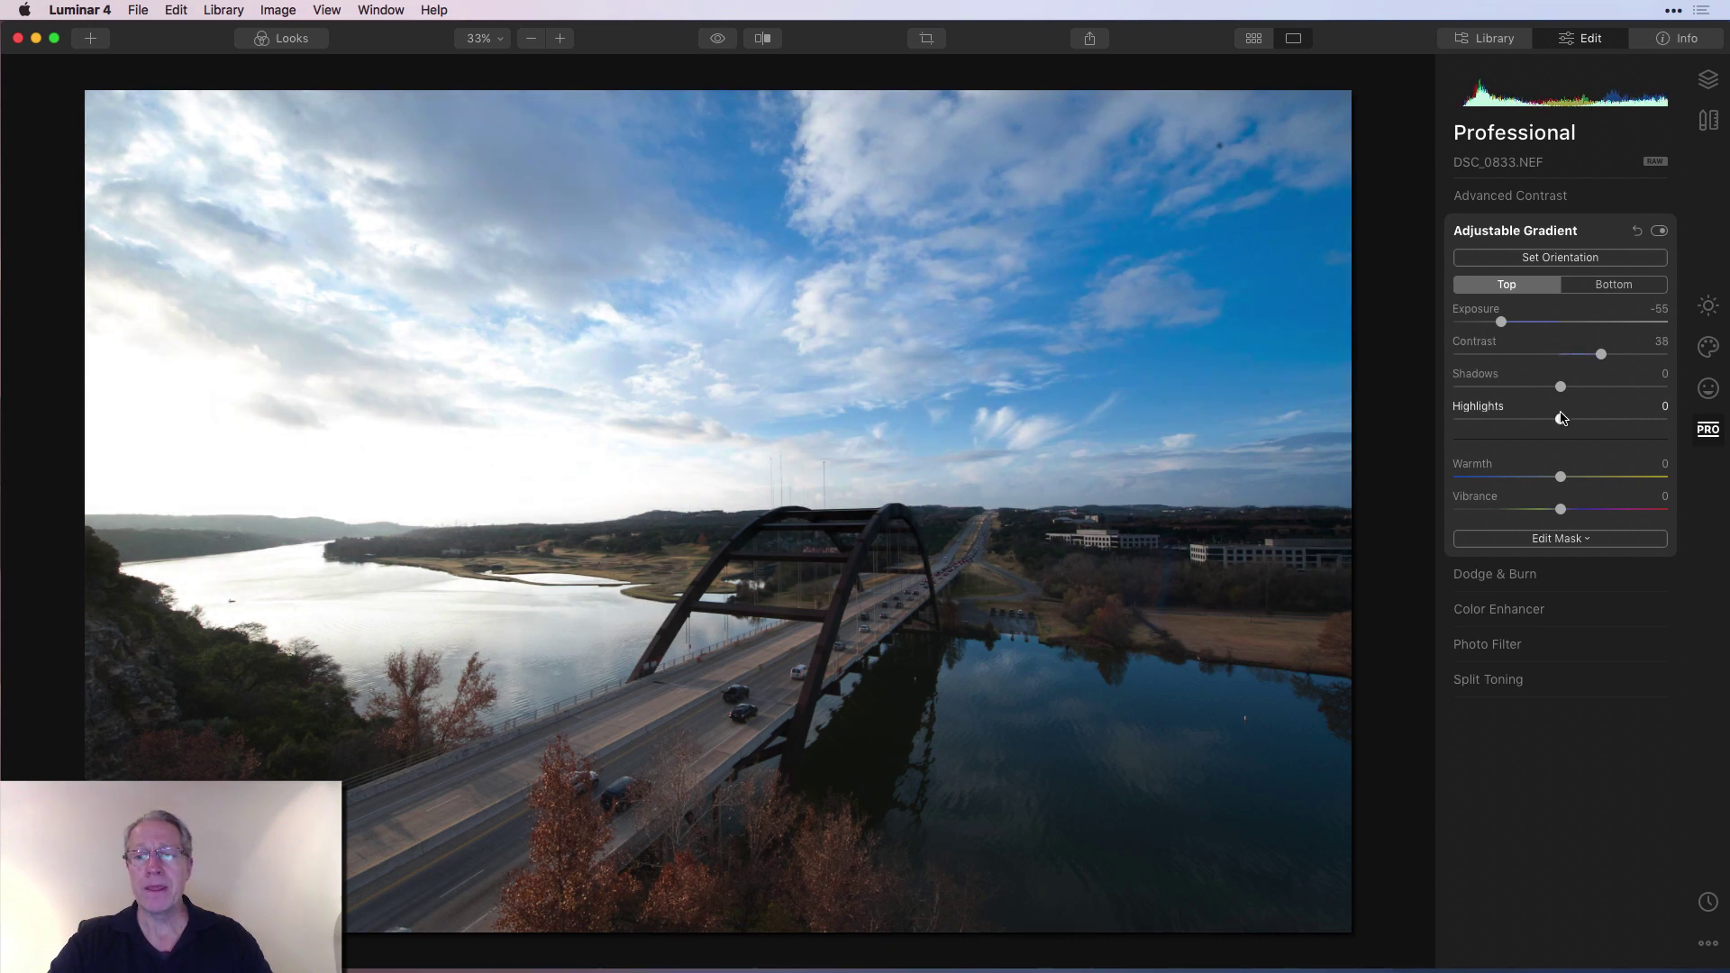
left_click_drag(1559, 420, 1482, 427)
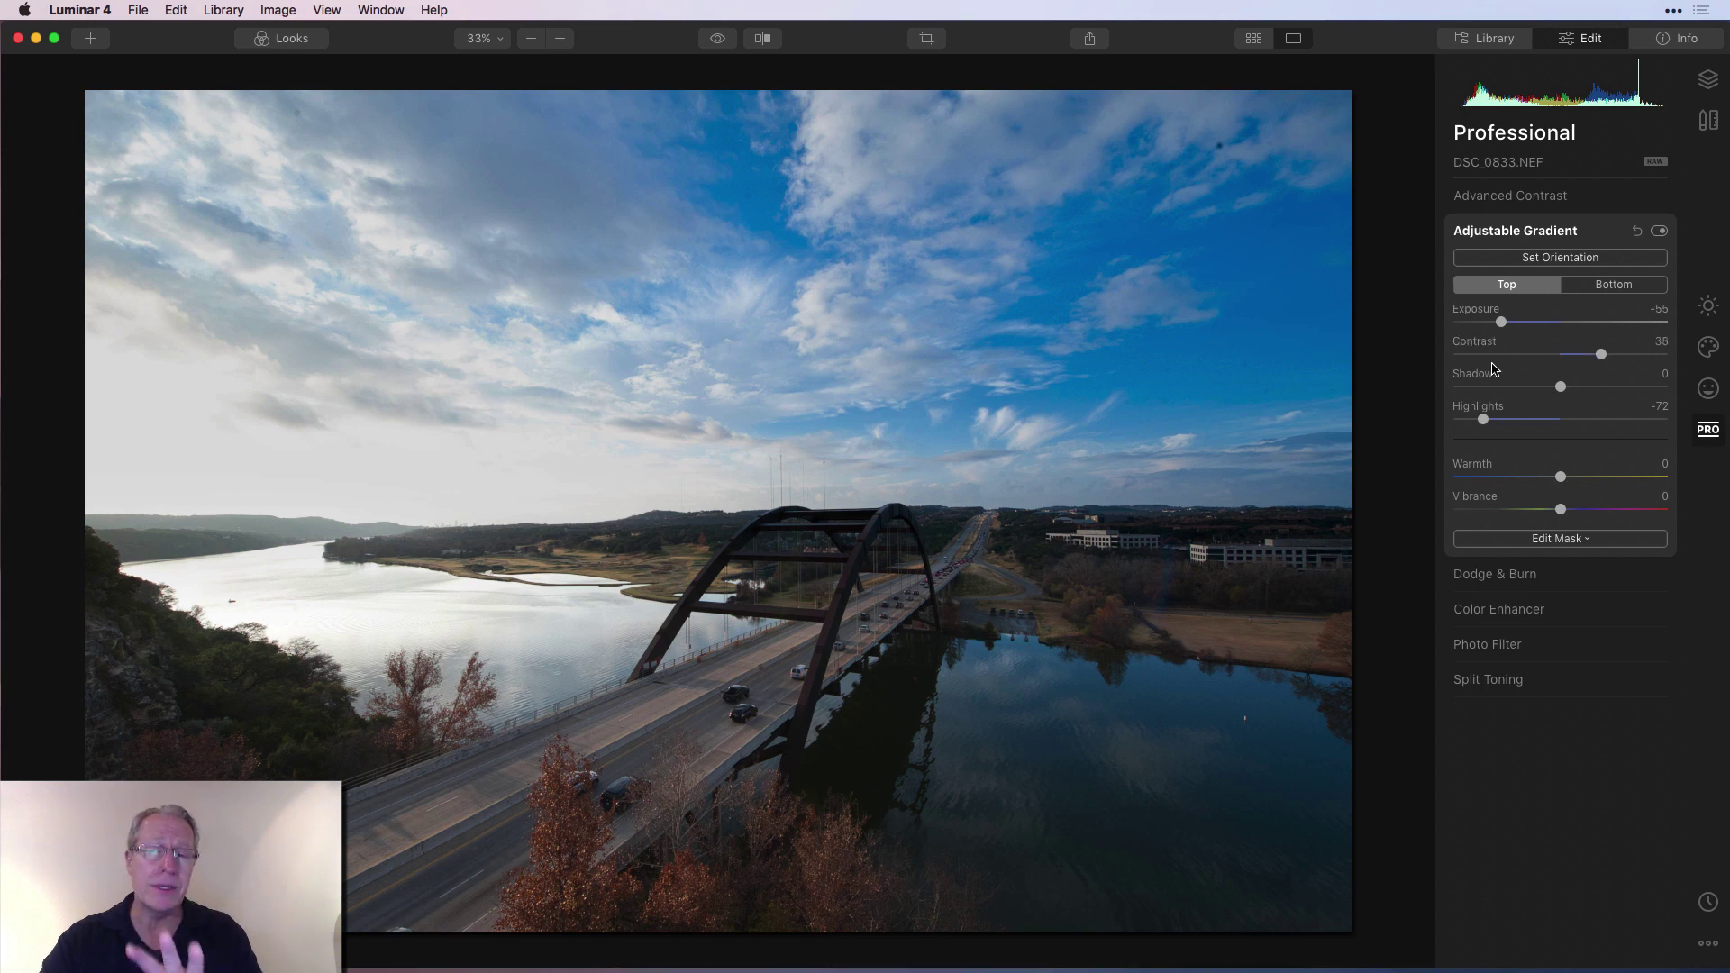
Compare the gradient result with the original, including a split before/after view across the sky, and reset the Adjustable Gradient filter
left_click(721, 44)
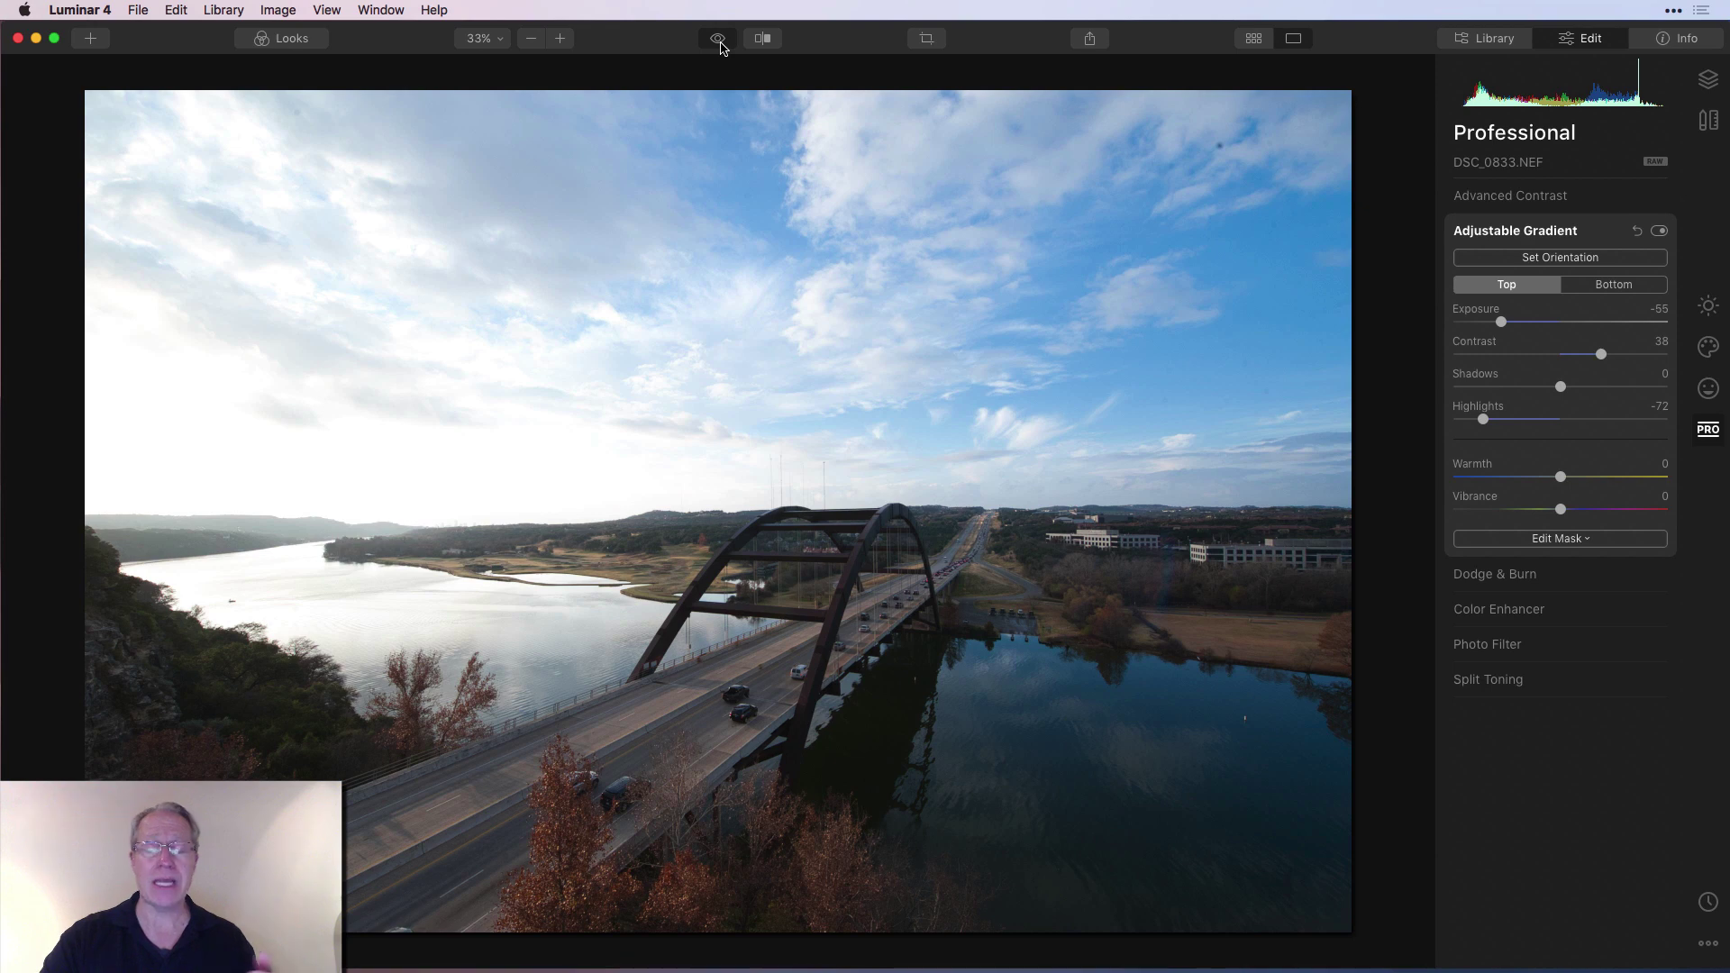
left_click(718, 39)
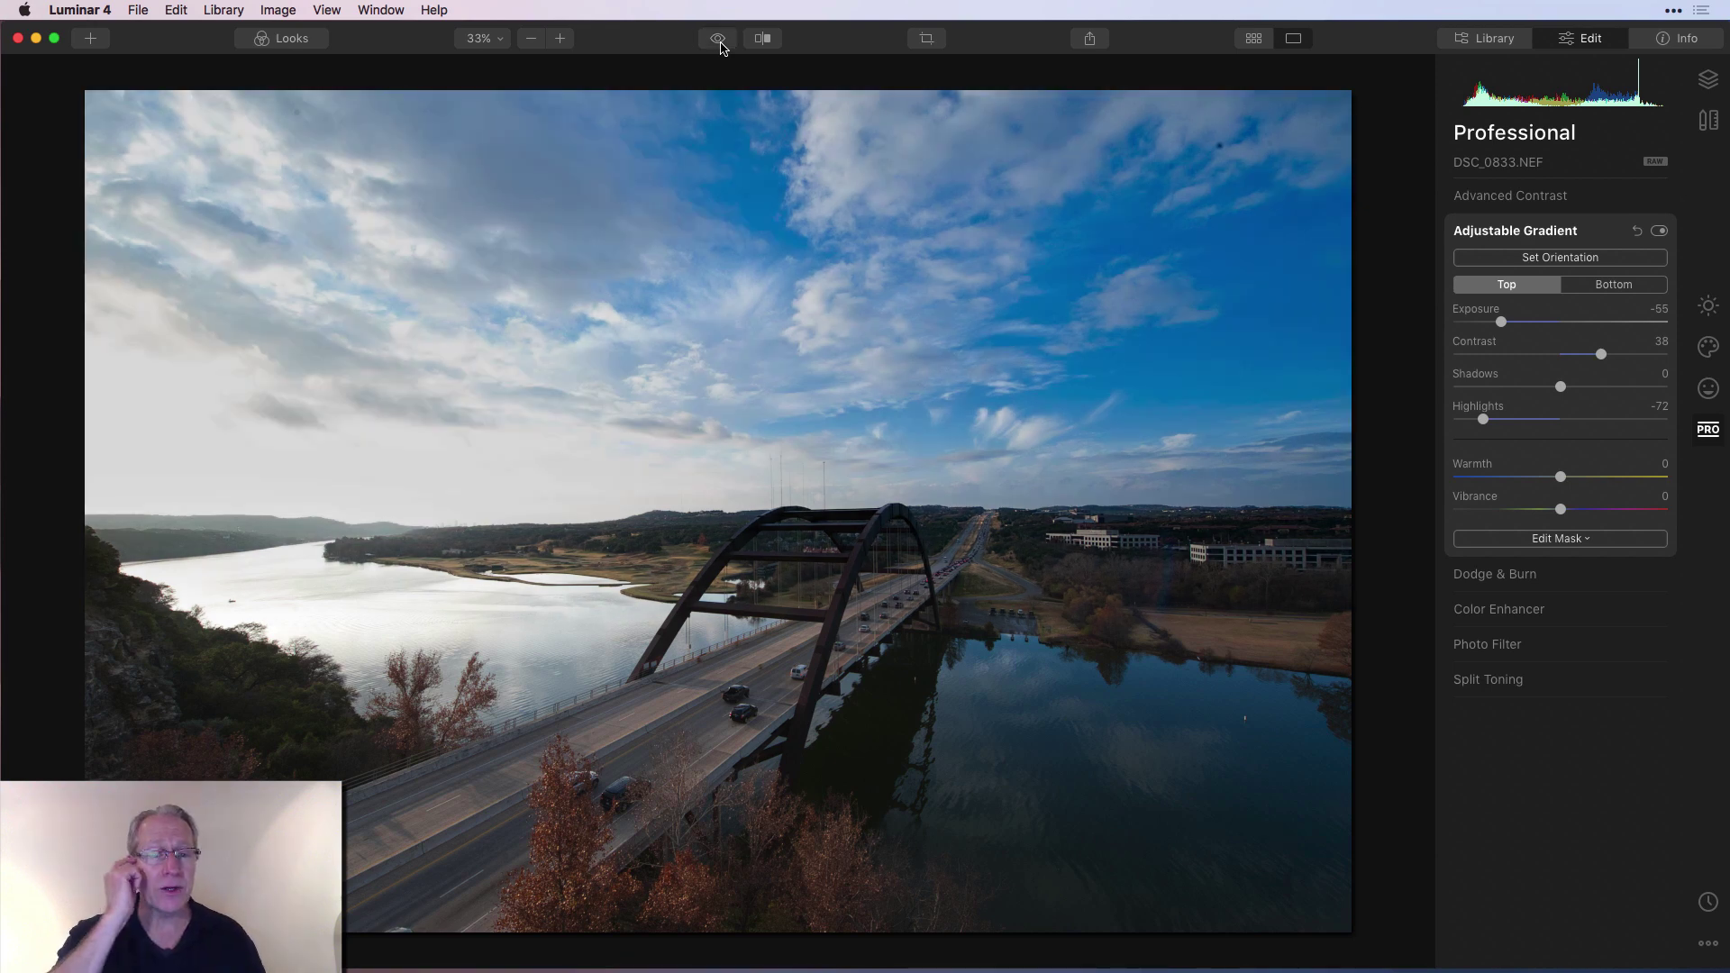
left_click(762, 38)
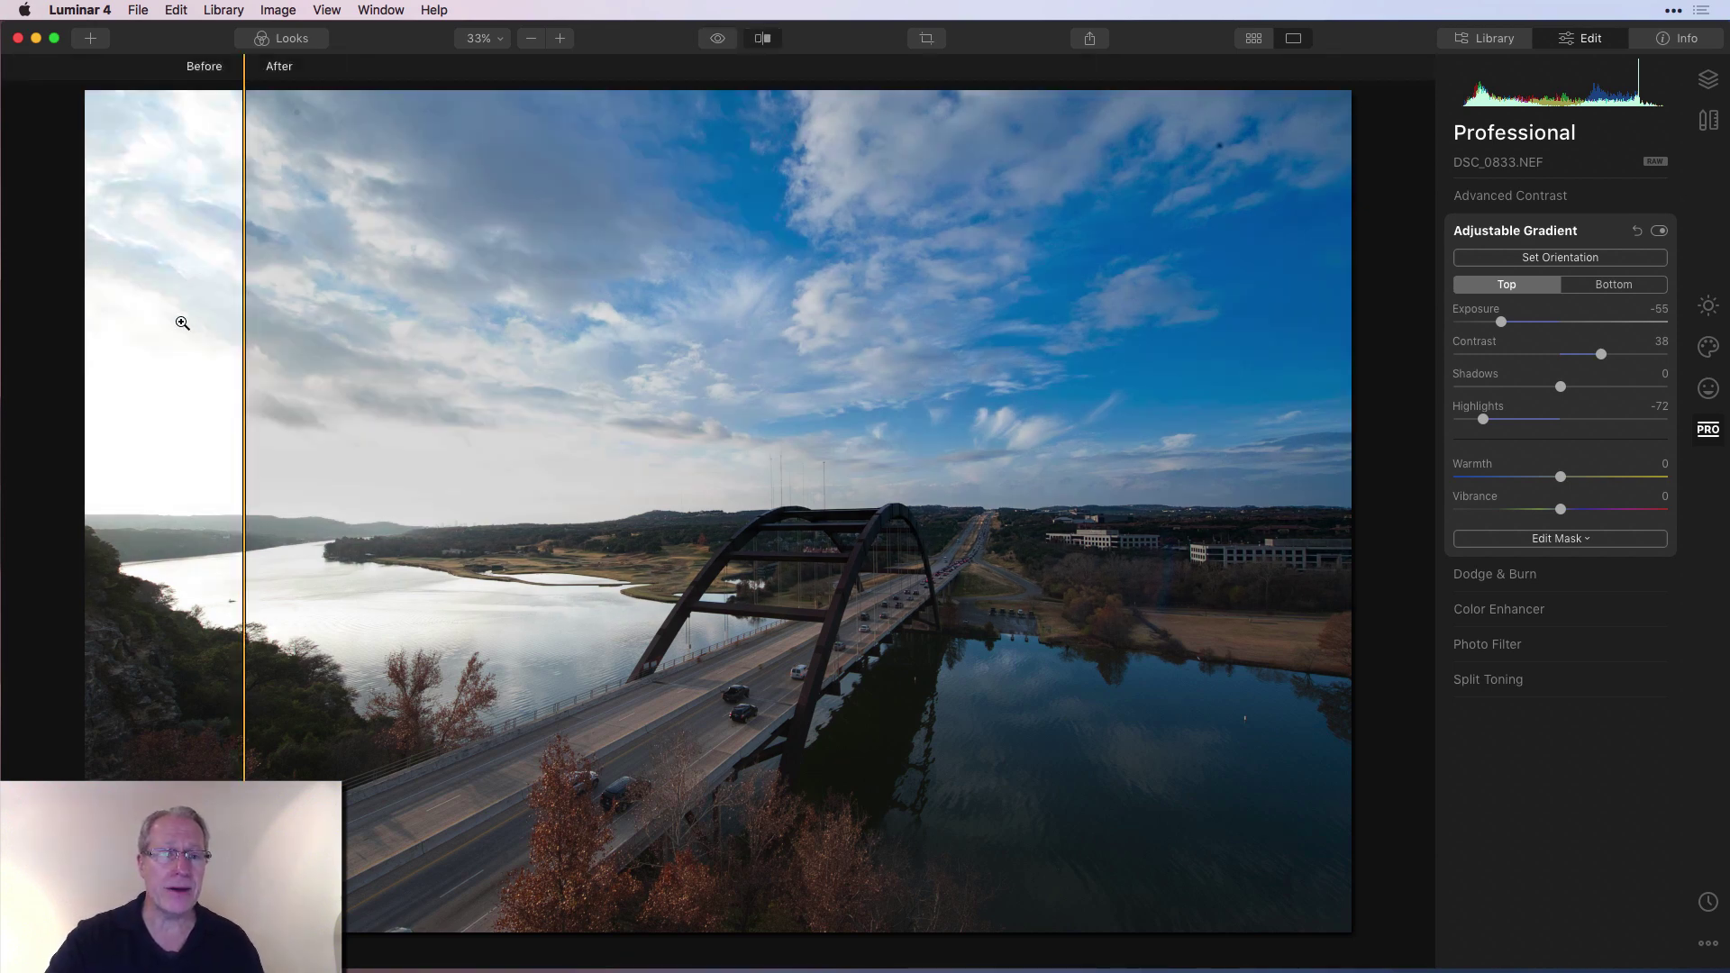
left_click_drag(247, 315, 606, 235)
left_click(762, 37)
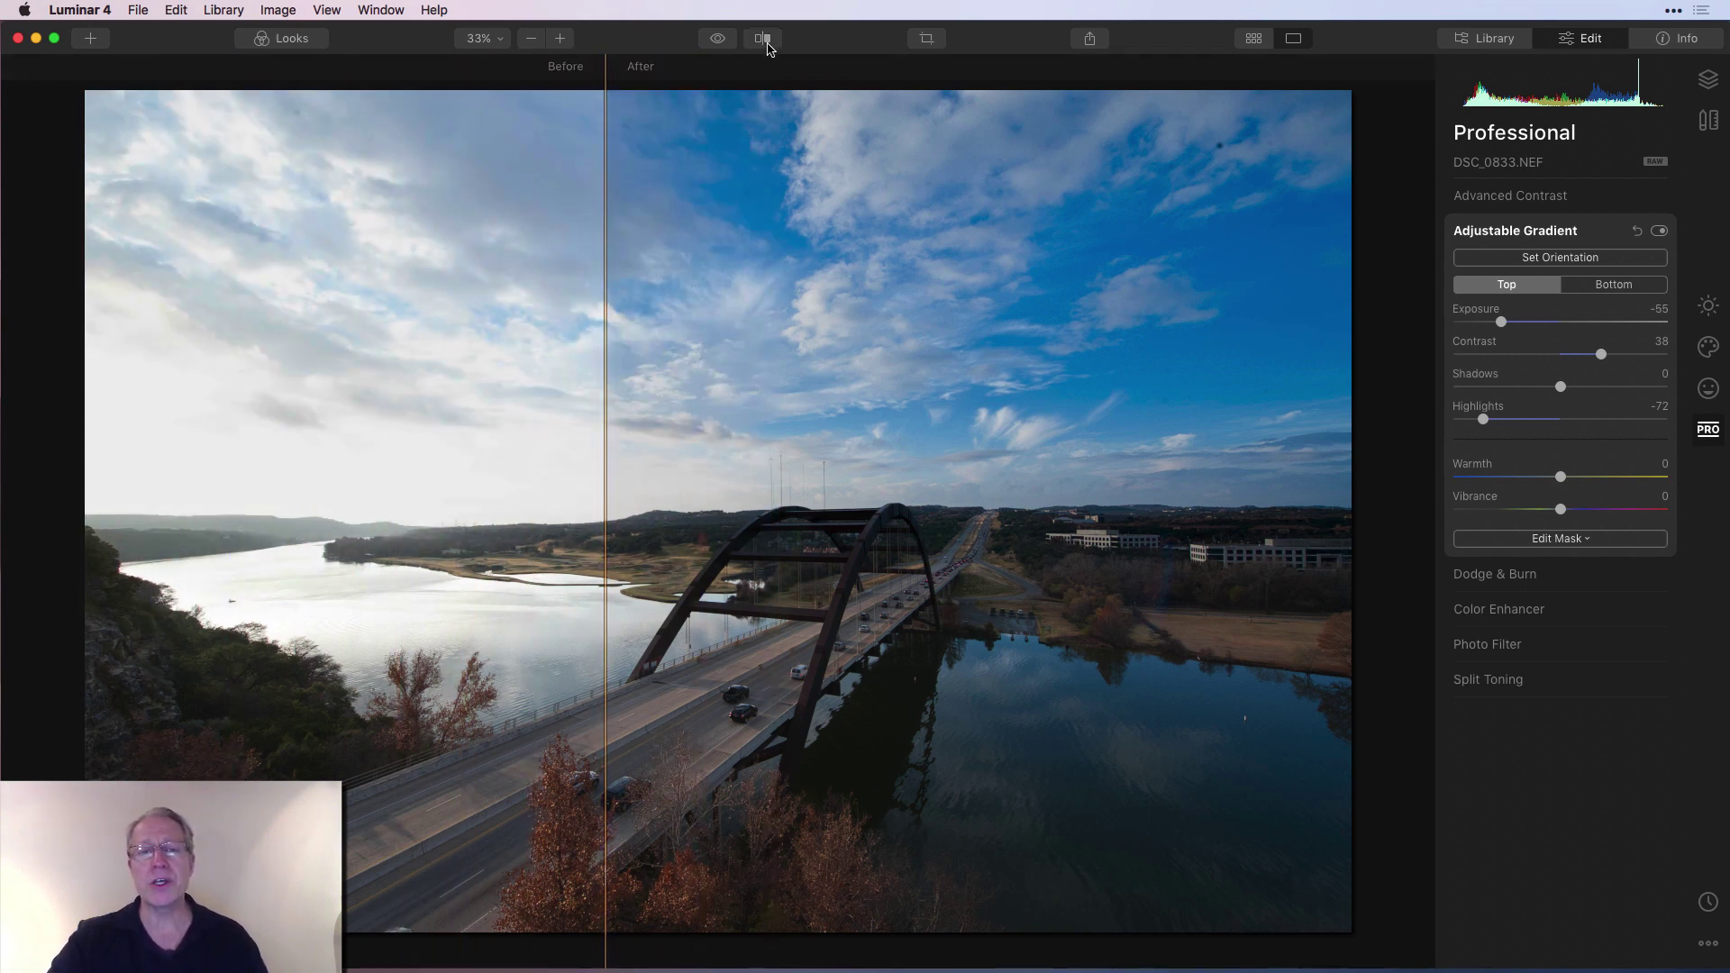
left_click(1638, 232)
left_click(1603, 239)
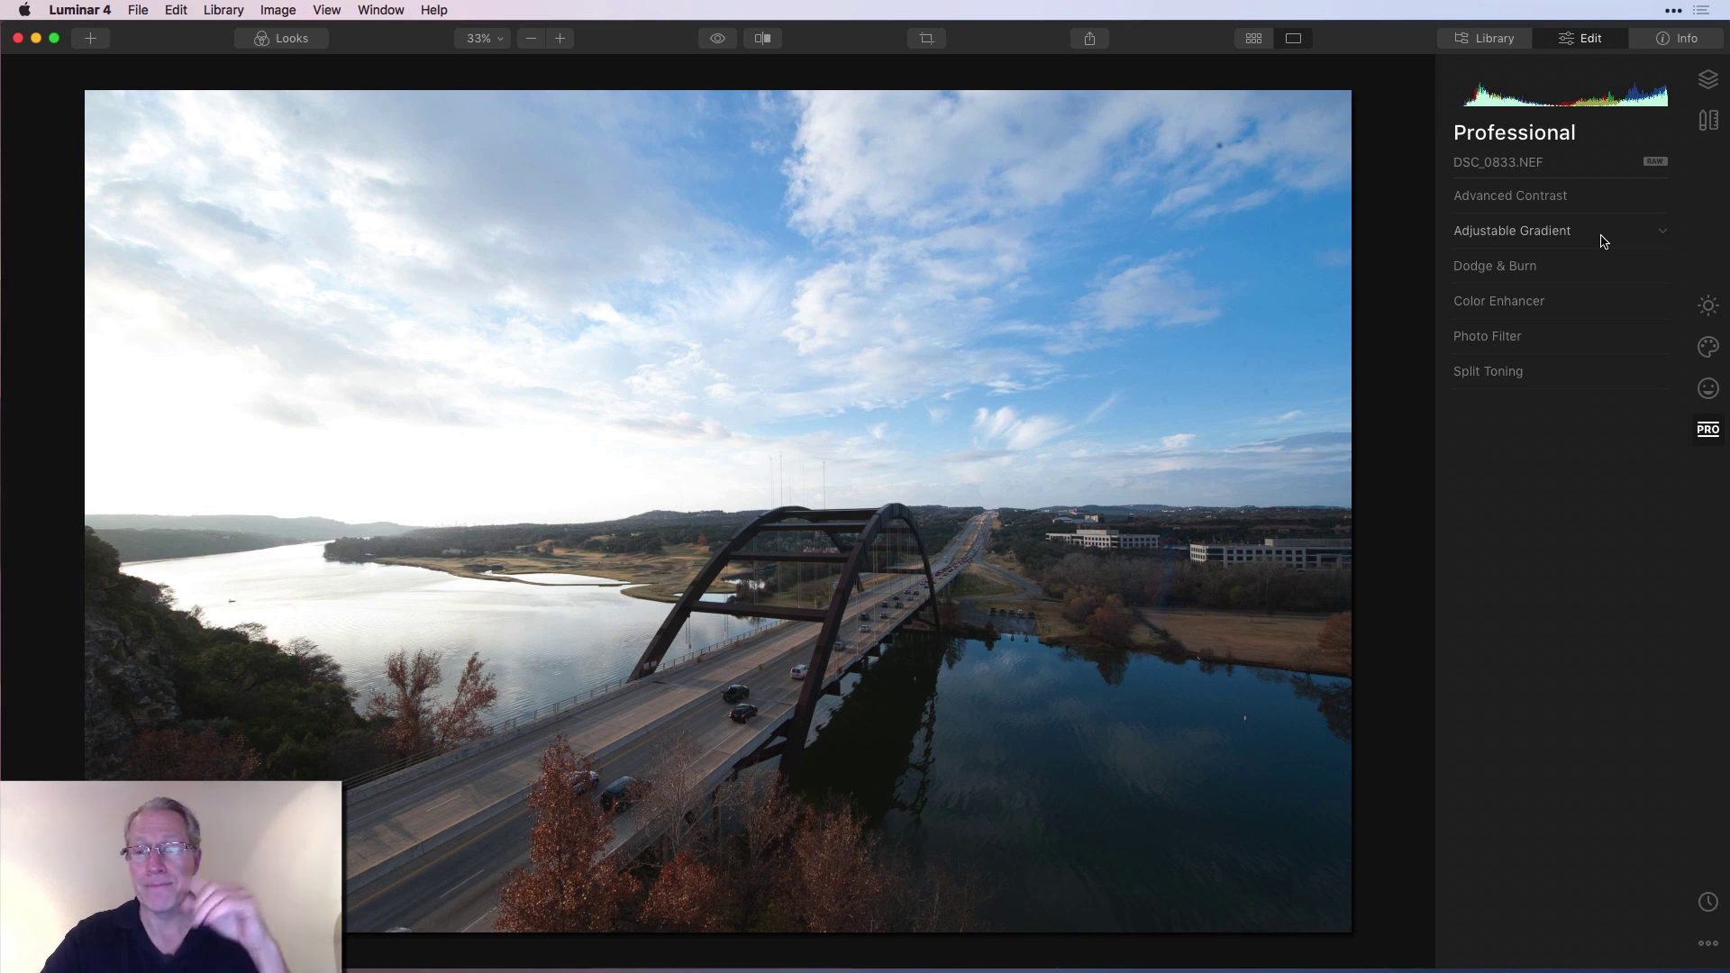
Darken the sky with Dodge & Burn brush strokes, using brush size 184 and 100% strength
left_click(1533, 274)
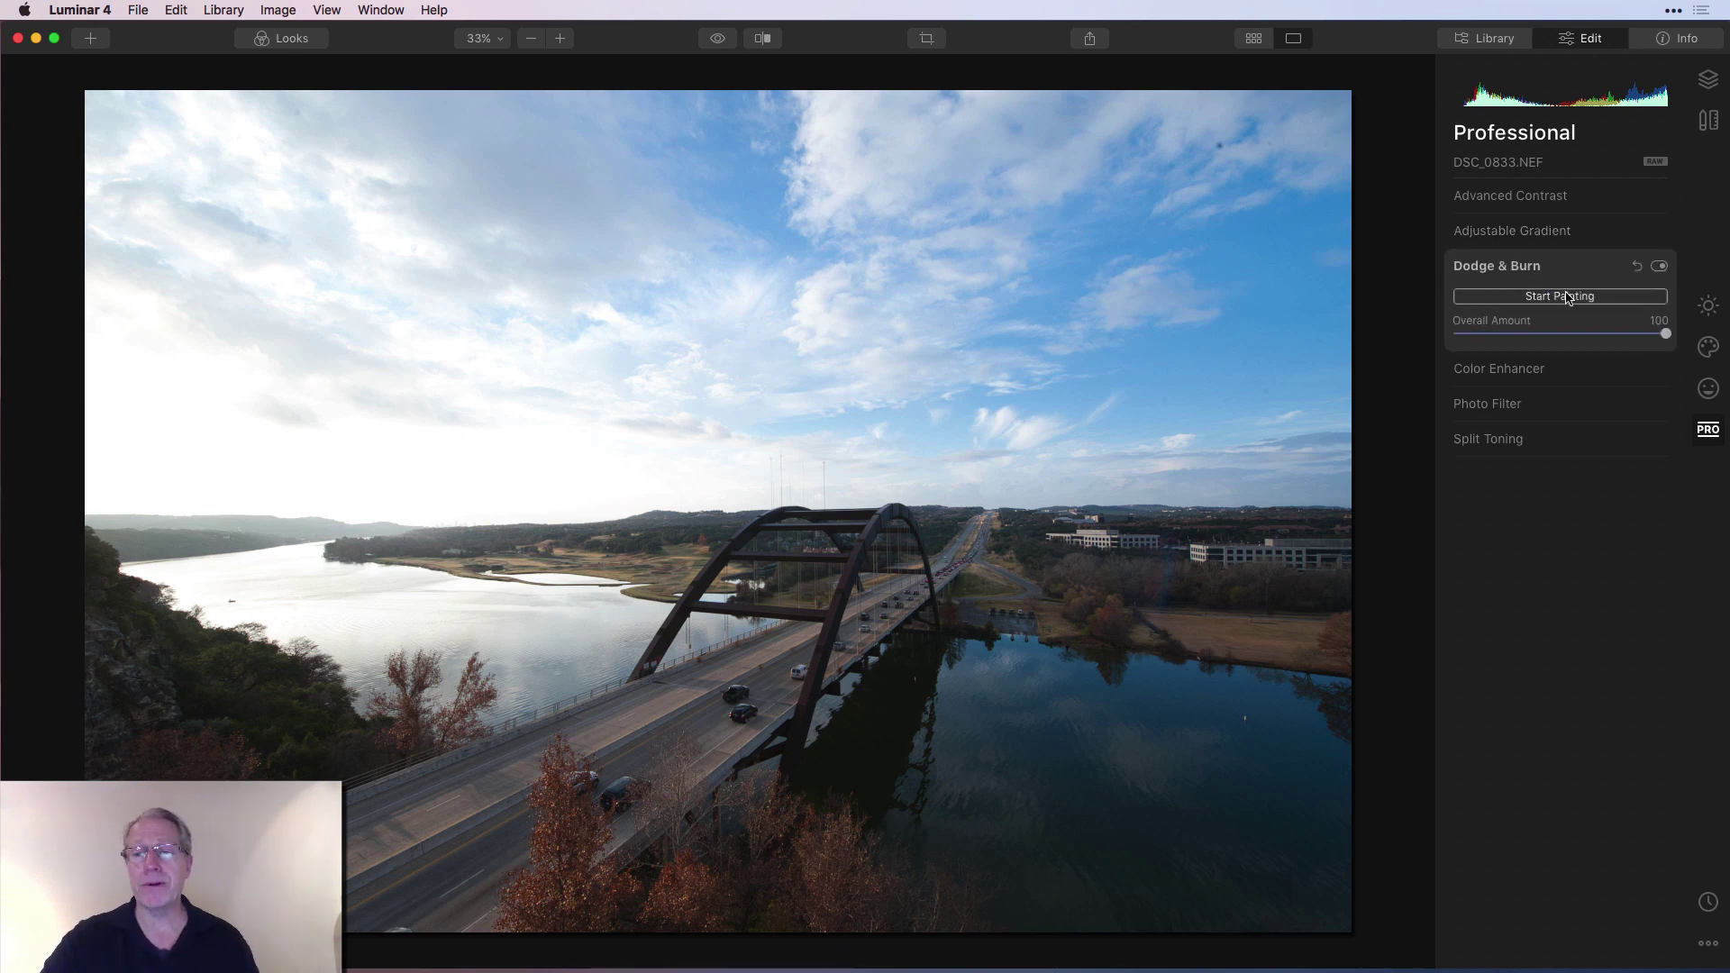
left_click(1568, 297)
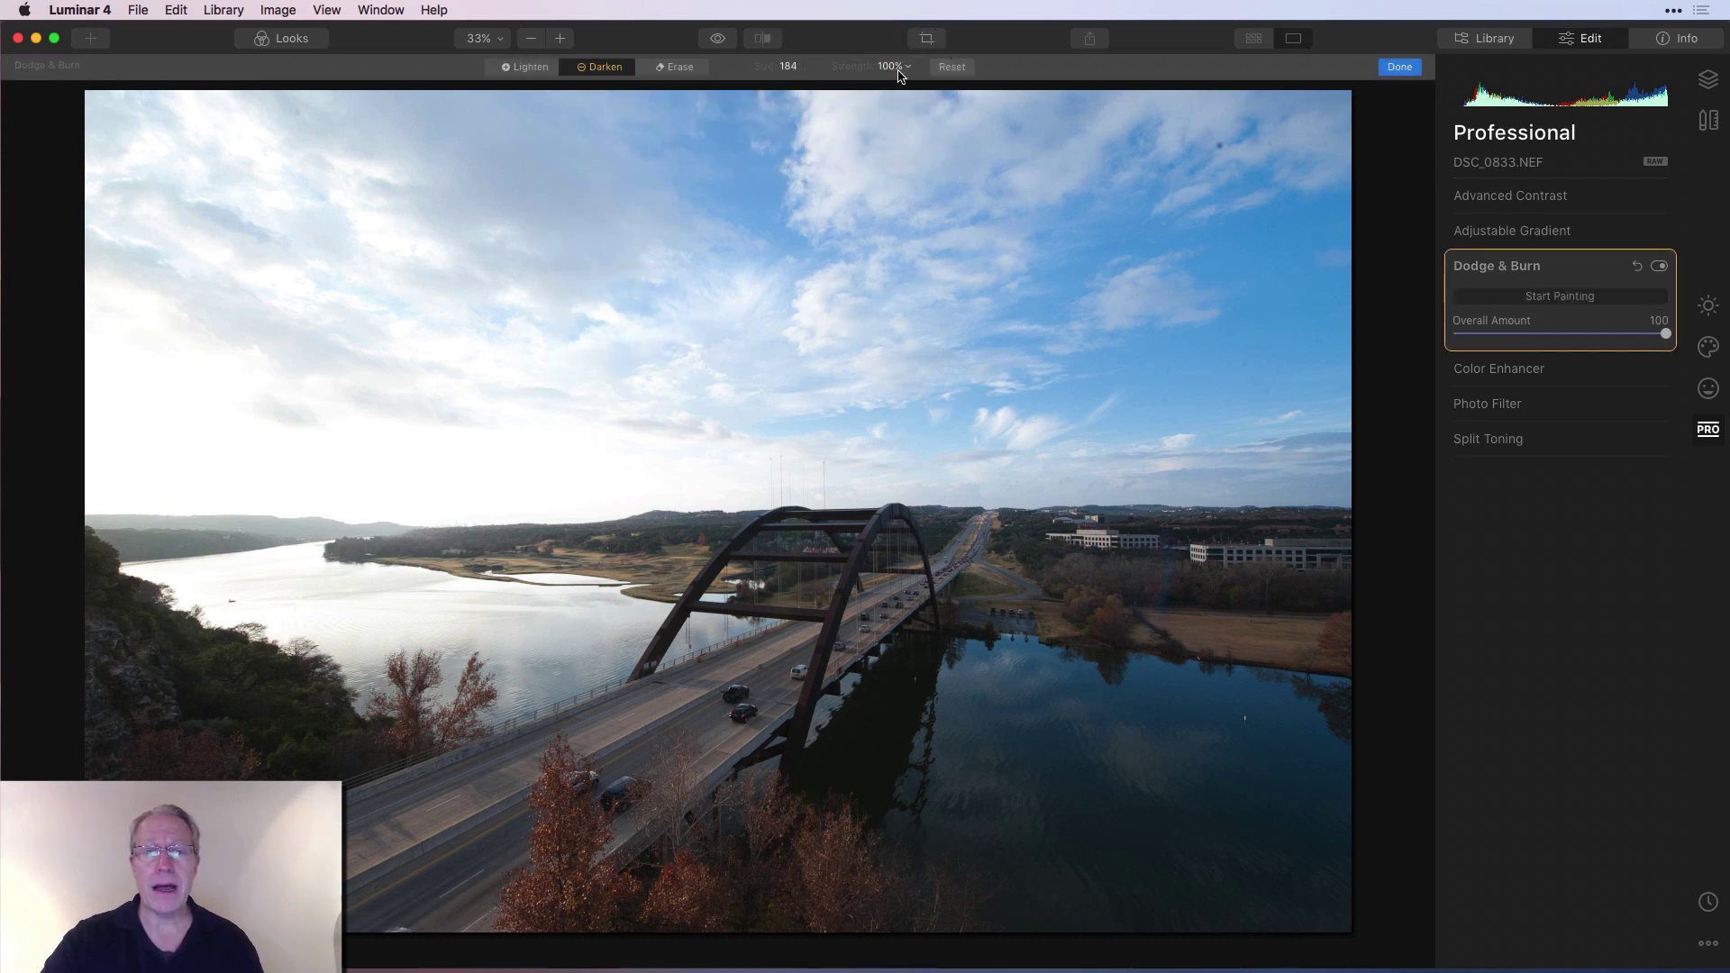
mouse_move(690, 236)
left_mouse_down()
mouse_move(474, 241)
mouse_move(444, 219)
left_mouse_up()
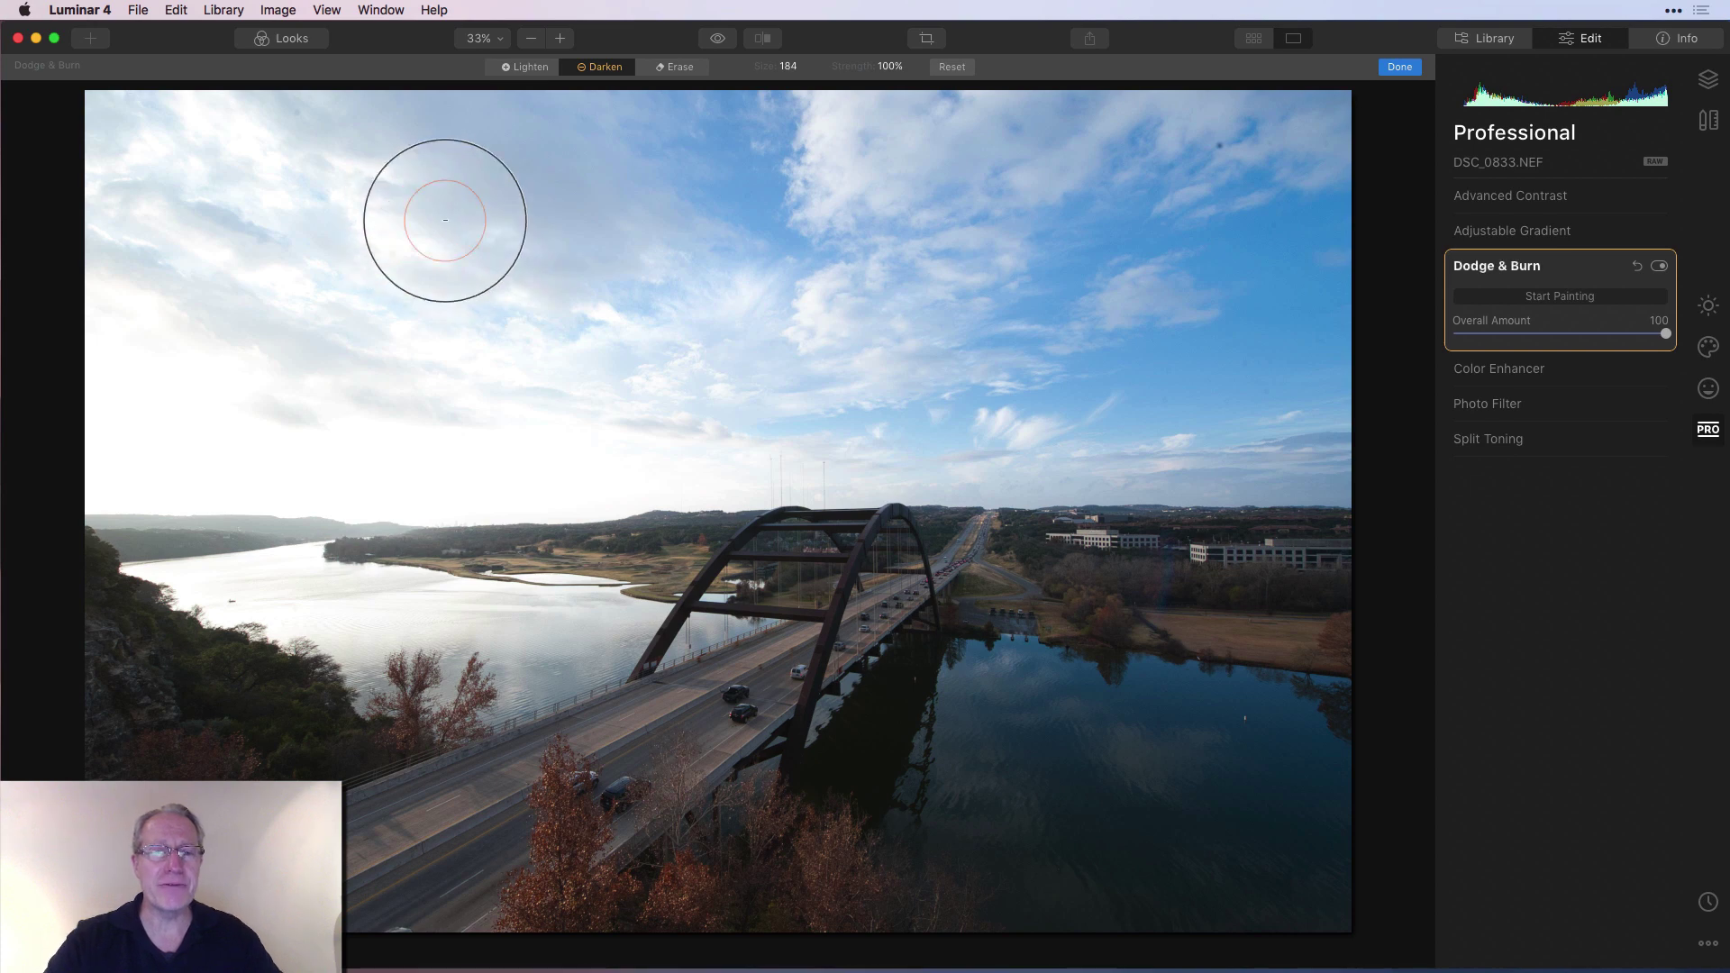
left_click_drag(372, 161, 289, 213)
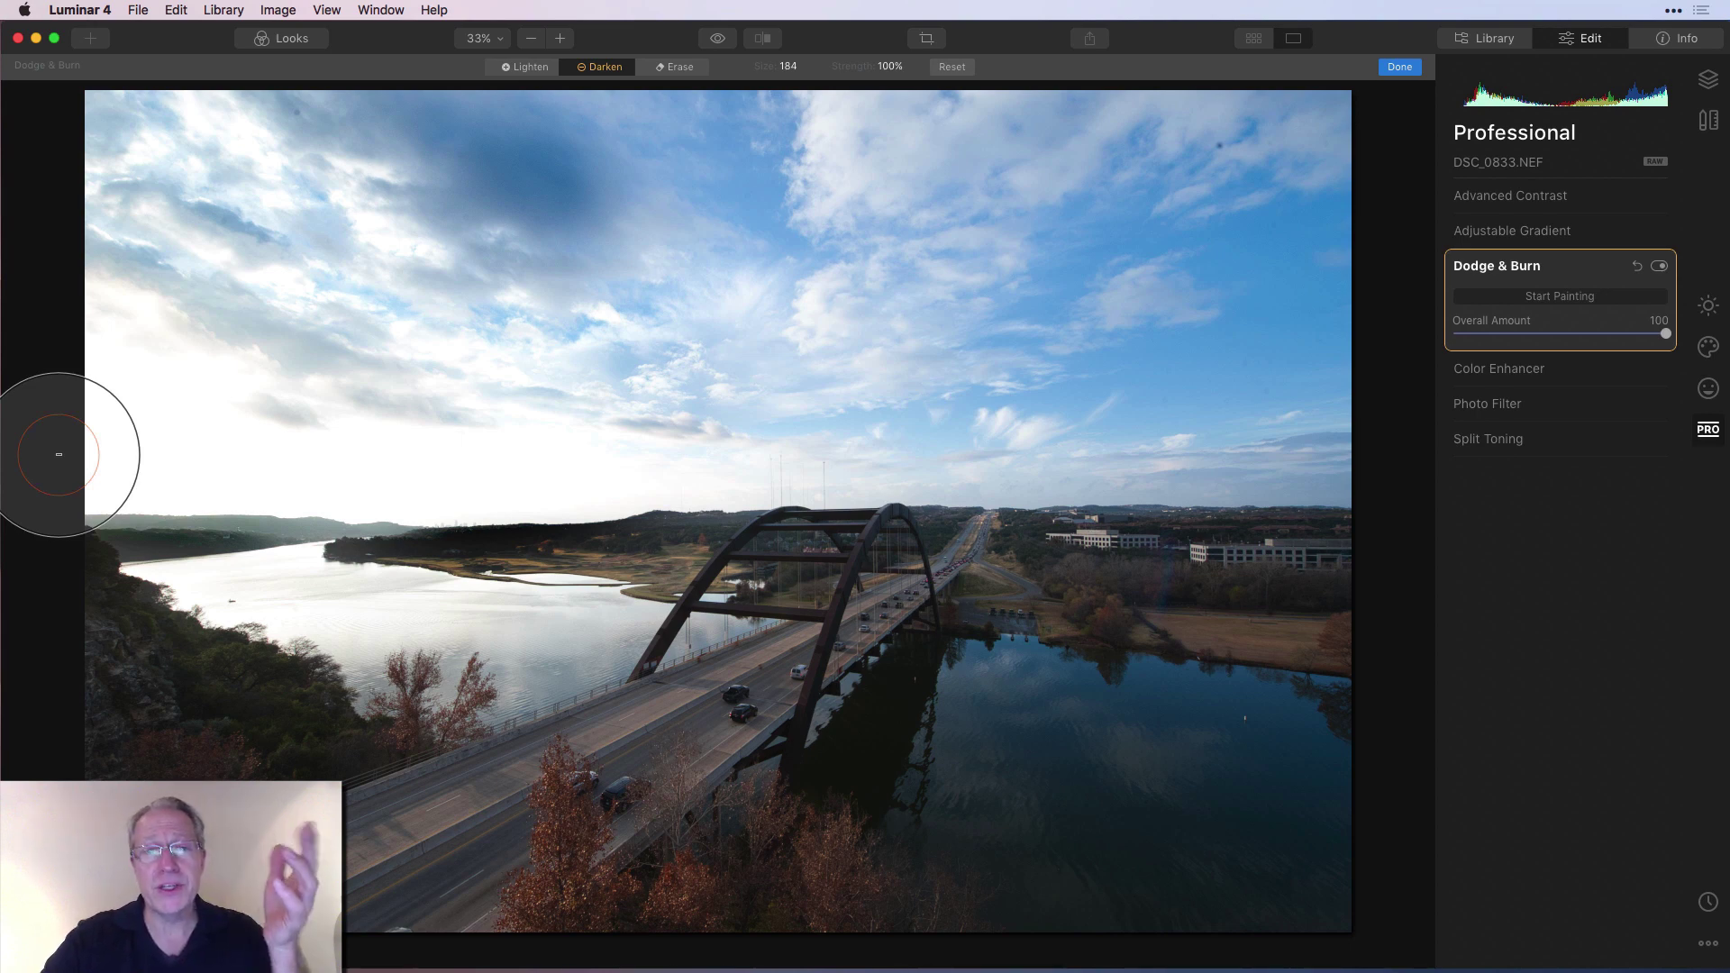
mouse_move(650, 118)
left_mouse_down()
mouse_move(578, 155)
mouse_move(1319, 157)
mouse_move(1099, 222)
mouse_move(1343, 273)
mouse_move(1184, 360)
mouse_move(1401, 406)
mouse_move(1088, 434)
mouse_move(870, 397)
mouse_move(1069, 405)
mouse_move(729, 317)
mouse_move(1256, 200)
mouse_move(647, 260)
mouse_move(955, 343)
mouse_move(696, 396)
mouse_move(916, 405)
mouse_move(645, 409)
mouse_move(490, 434)
mouse_move(660, 424)
mouse_move(643, 292)
mouse_move(240, 196)
mouse_move(427, 143)
mouse_move(53, 130)
mouse_move(525, 295)
mouse_move(220, 353)
mouse_move(351, 428)
mouse_move(456, 428)
mouse_move(79, 441)
left_mouse_up()
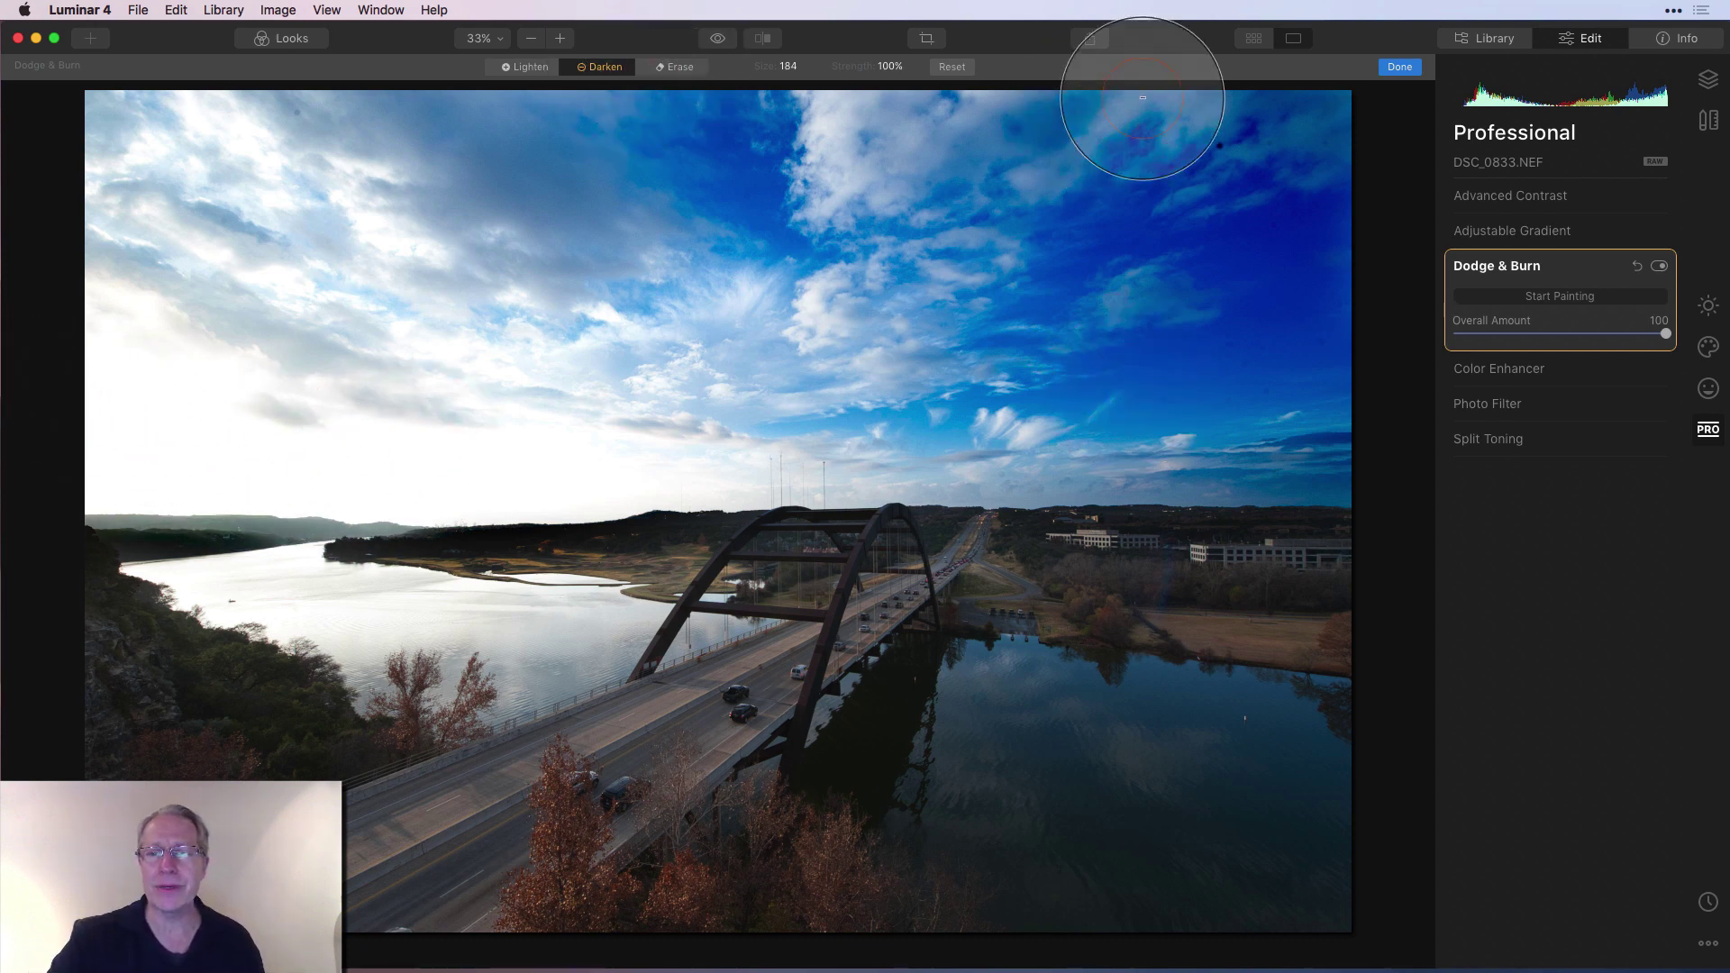
left_click(1402, 66)
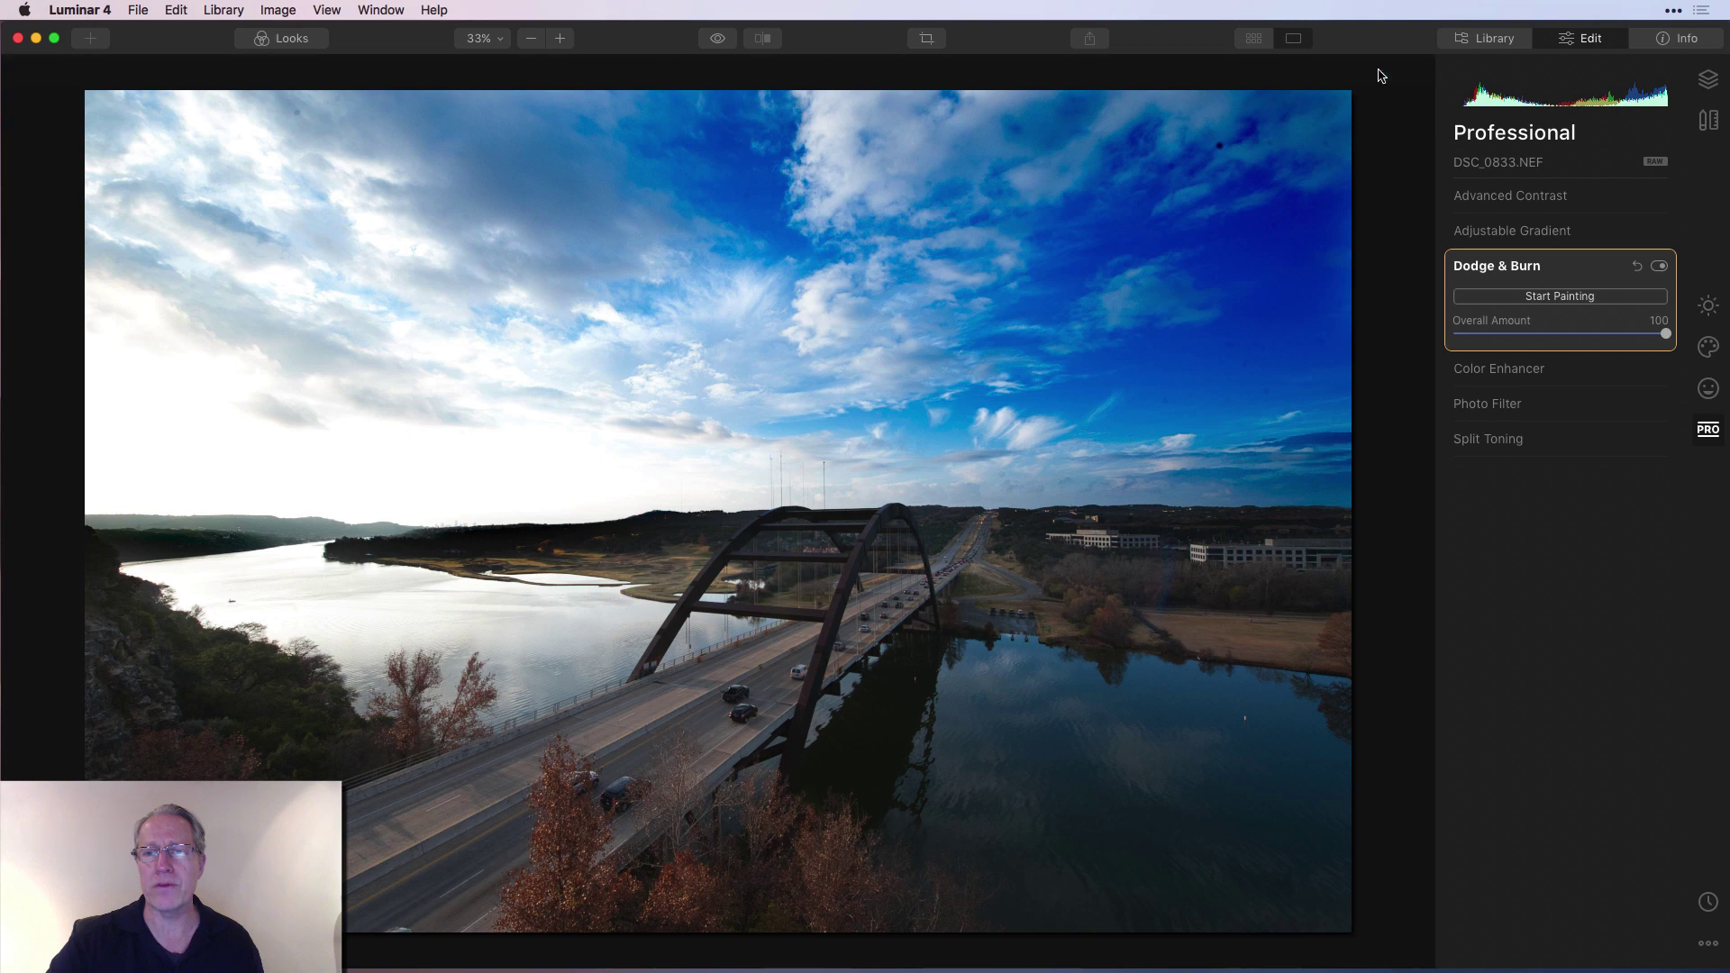
Compare the Dodge & Burn result with the original in a split before/after view across the sky, and reset the Dodge & Burn filter
left_click(762, 38)
left_click_drag(605, 295, 95, 292)
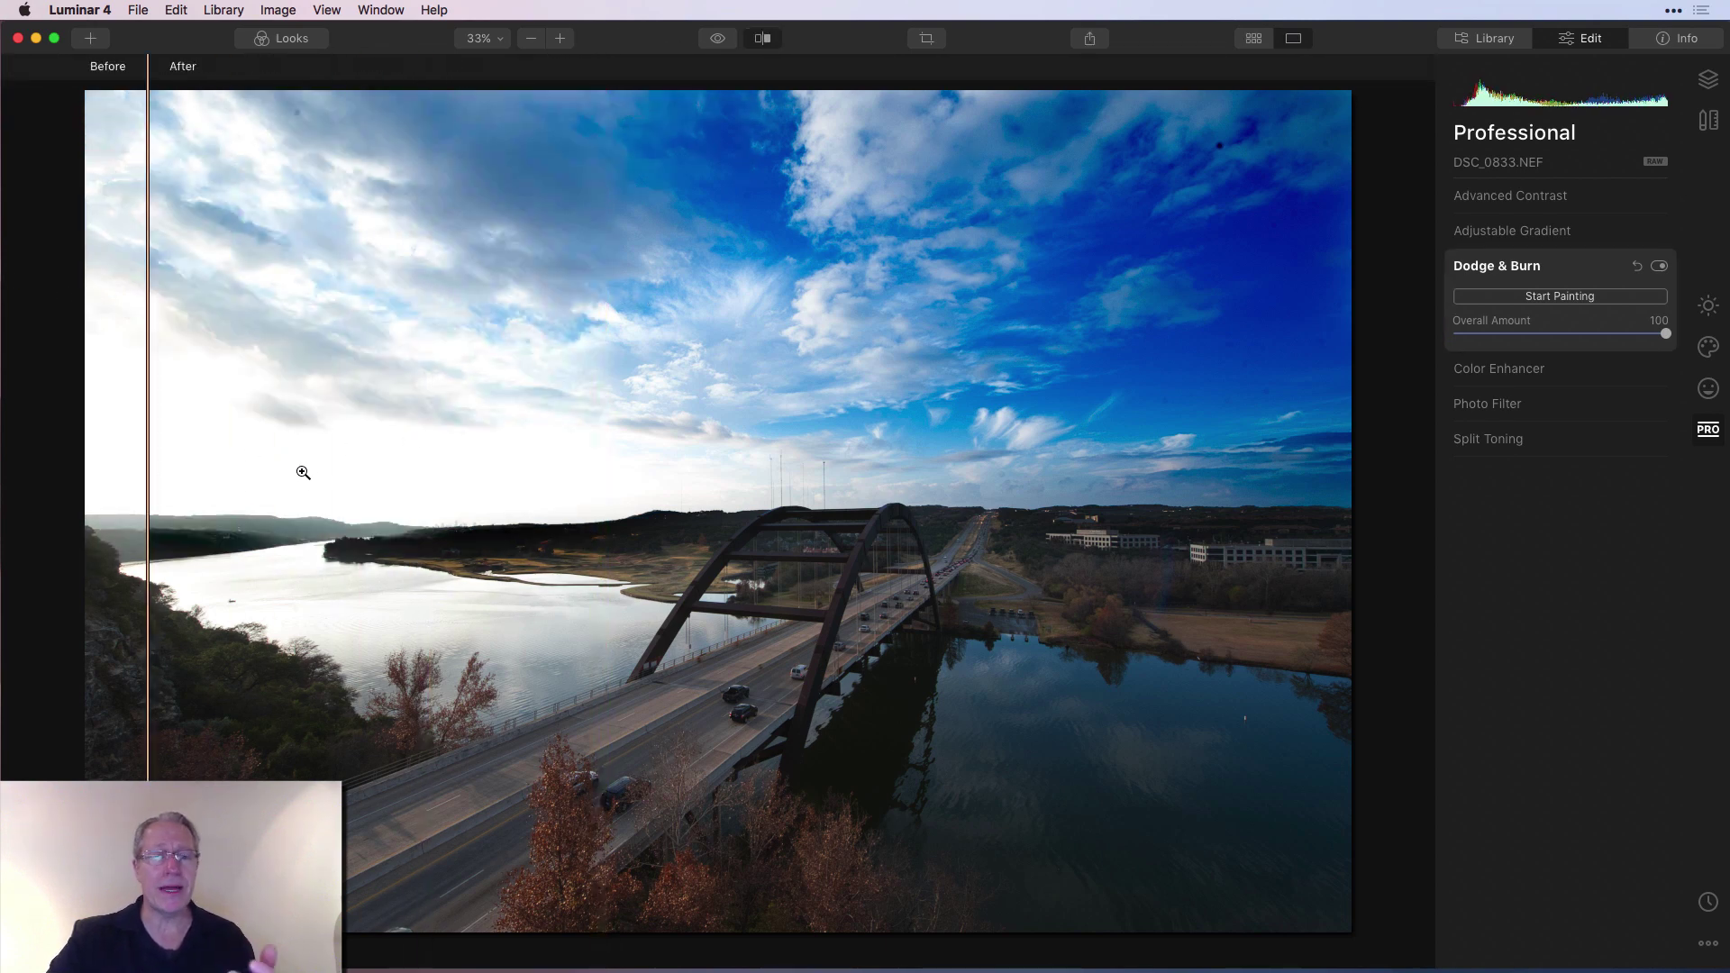
left_click_drag(148, 443, 299, 465)
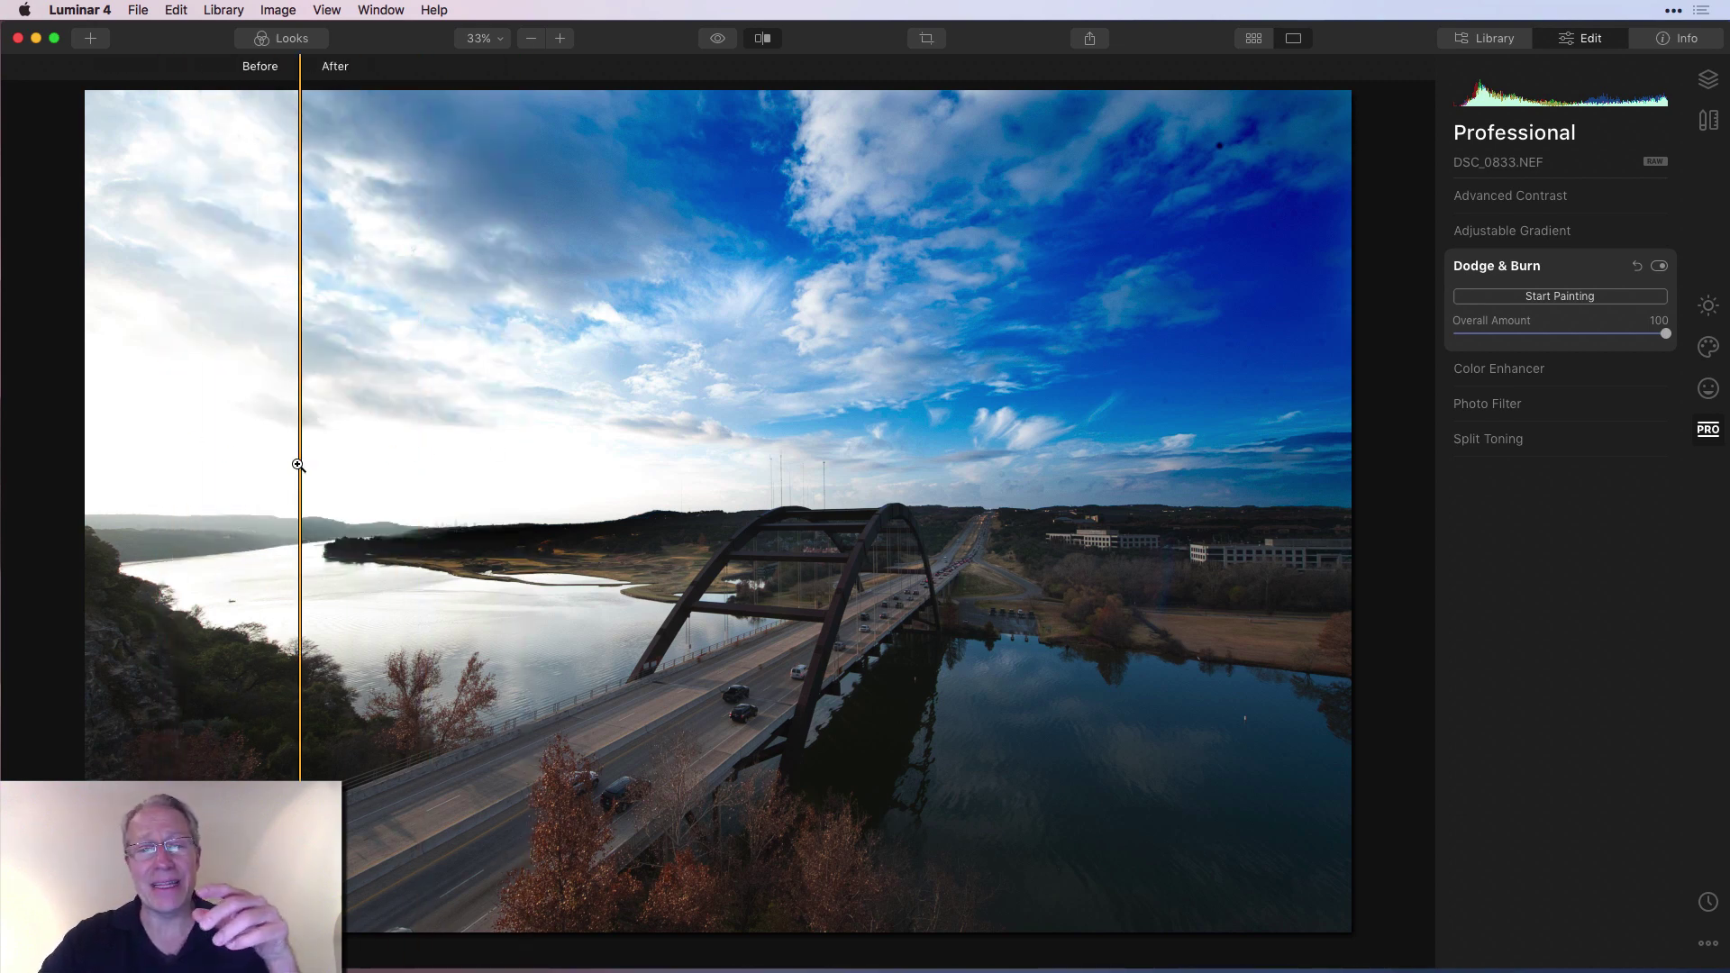
left_click(1633, 270)
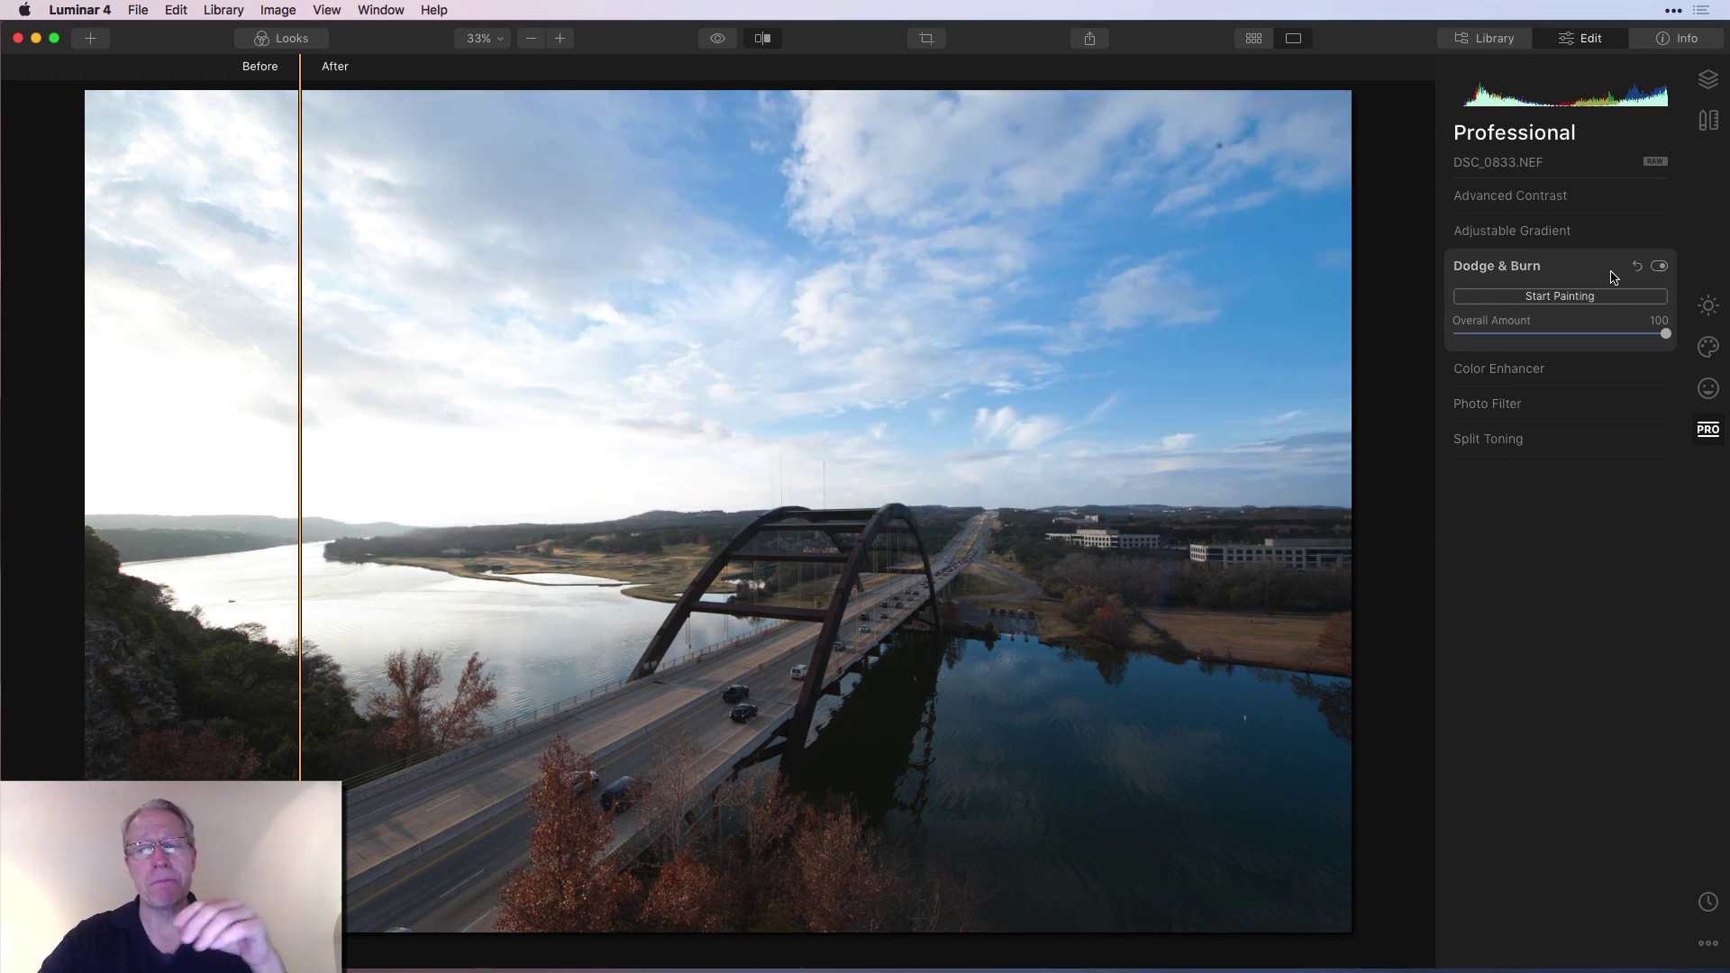
left_click(1613, 270)
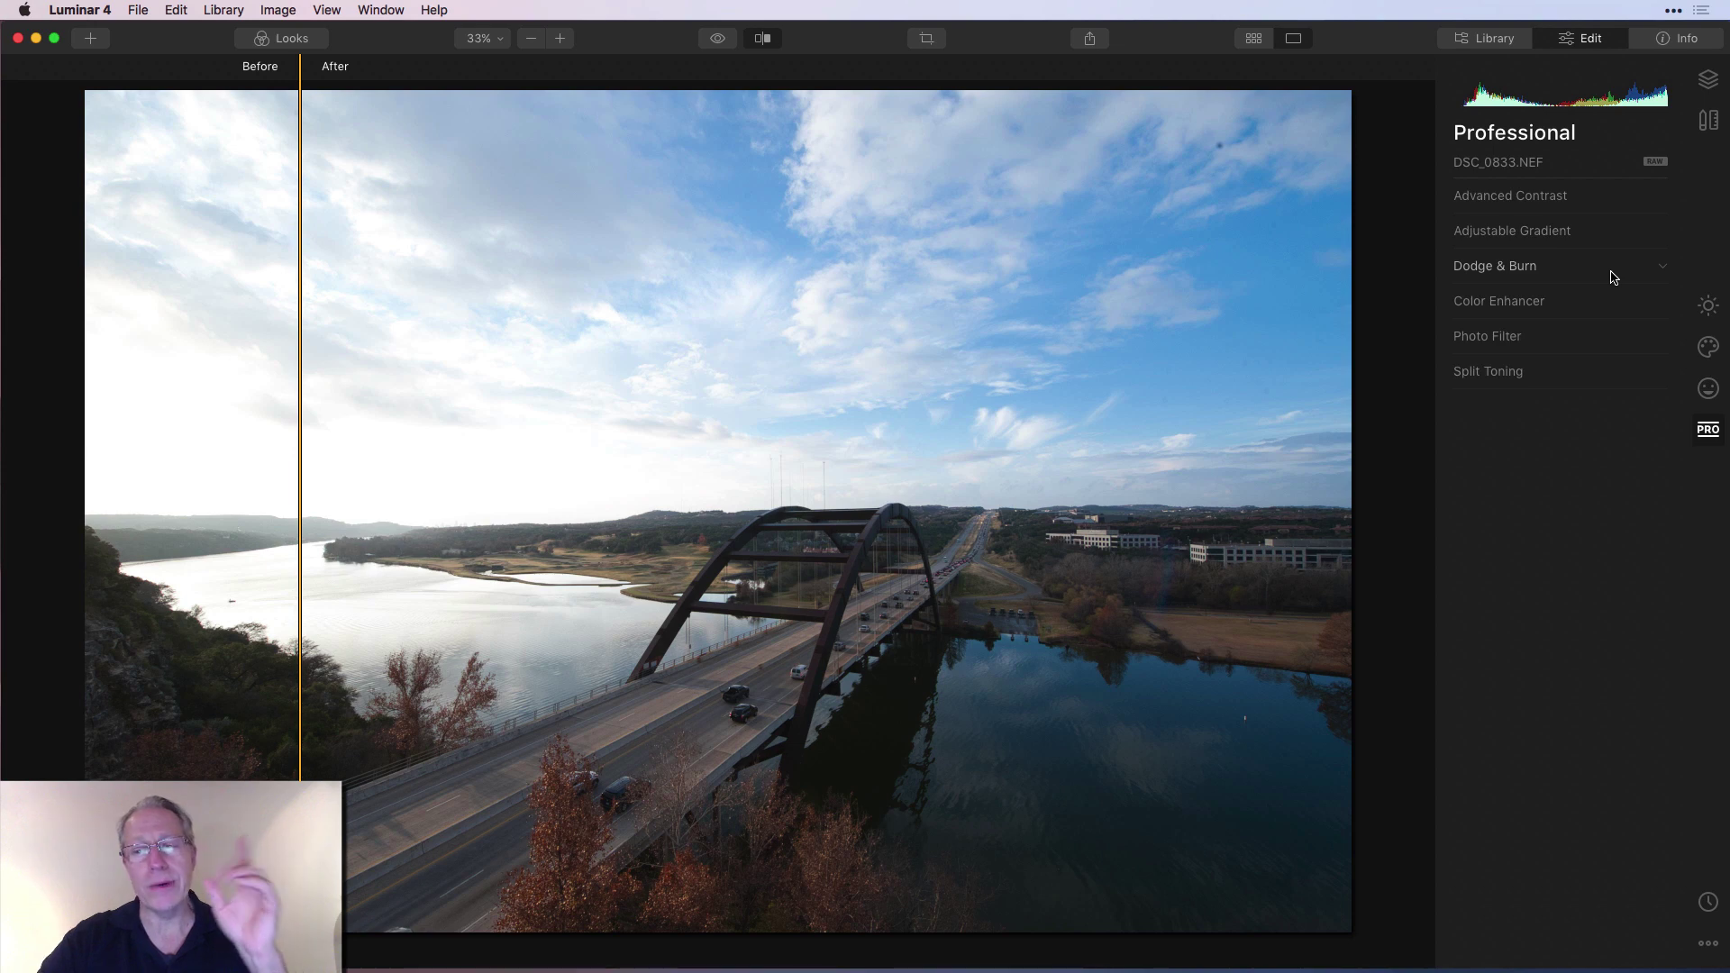
Return to the Essentials filters, collapse AI Enhance and turn off the split before/after view
left_click(1706, 349)
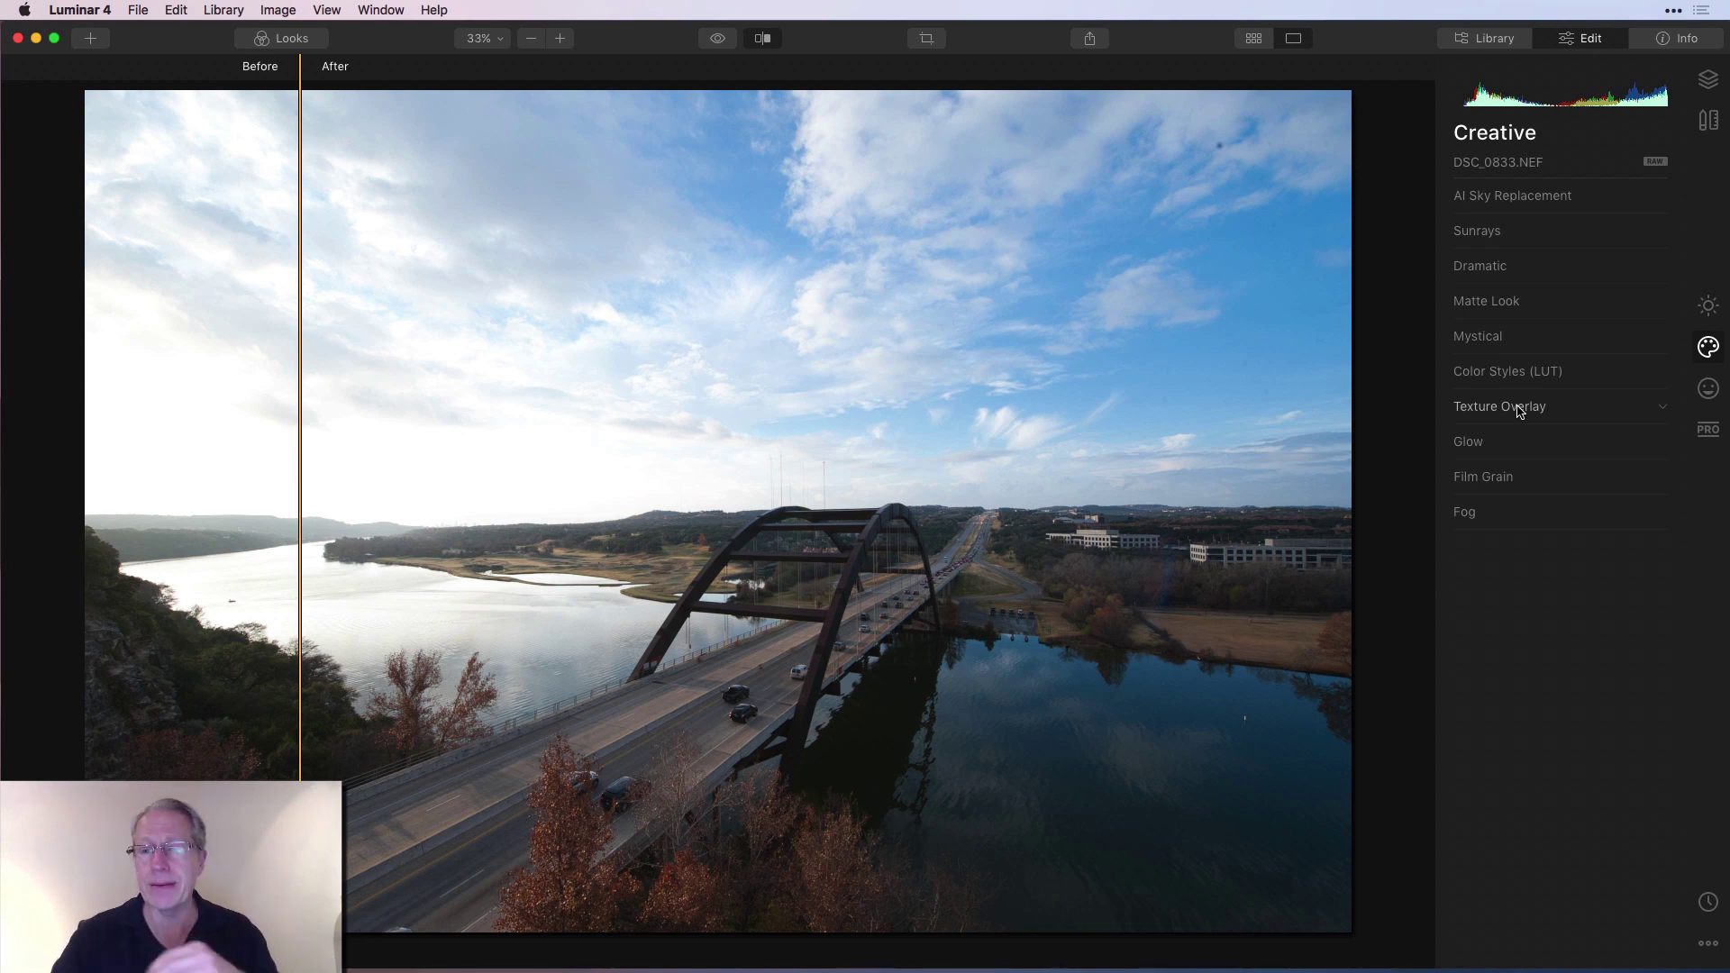
left_click(1719, 309)
left_click(1588, 243)
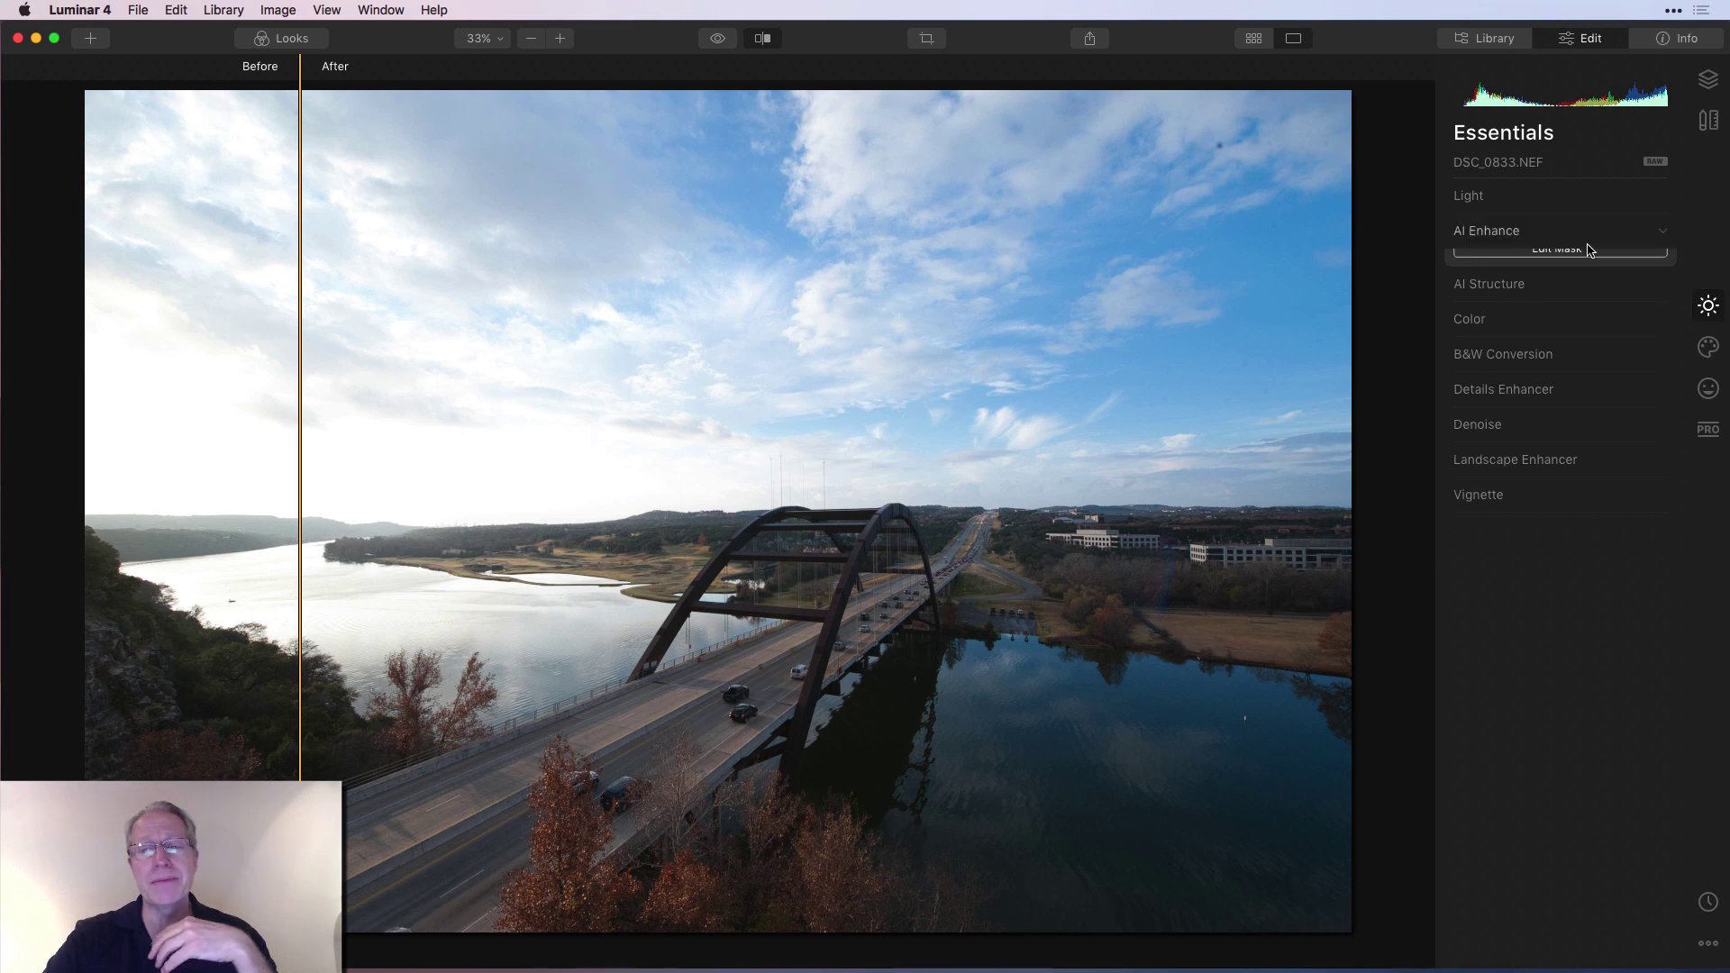
left_click(762, 37)
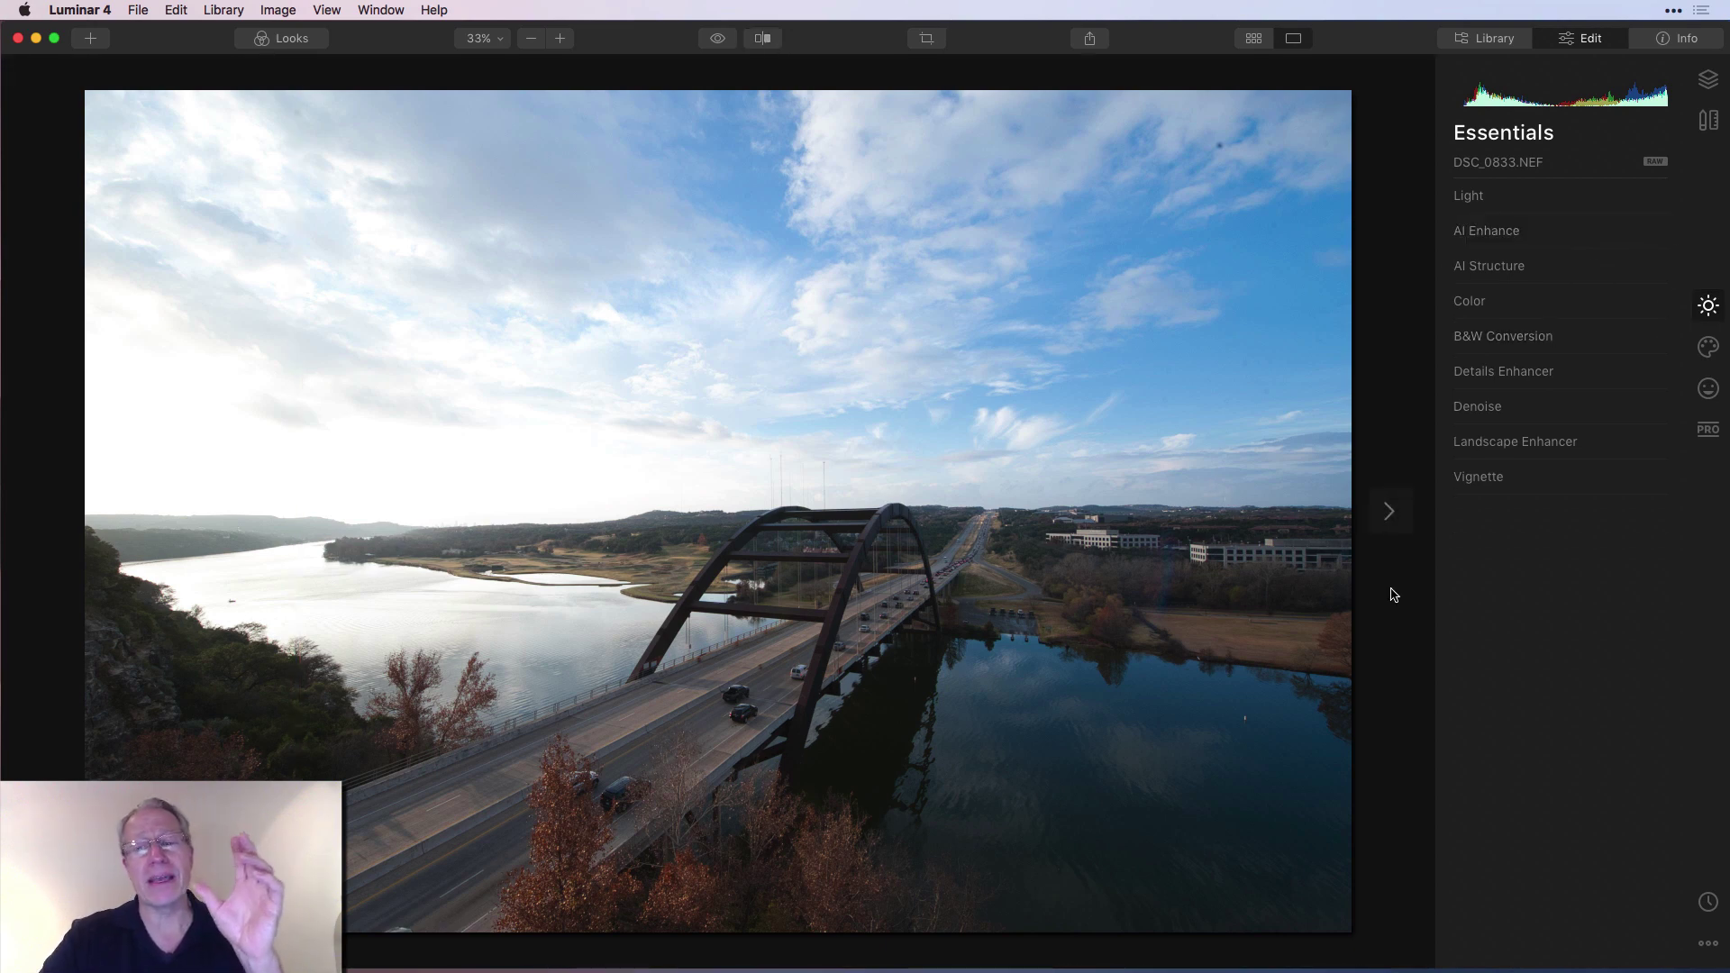
Try converting the photo to black and white with the B&W Conversion filter, and reset the conversion
left_click(1493, 334)
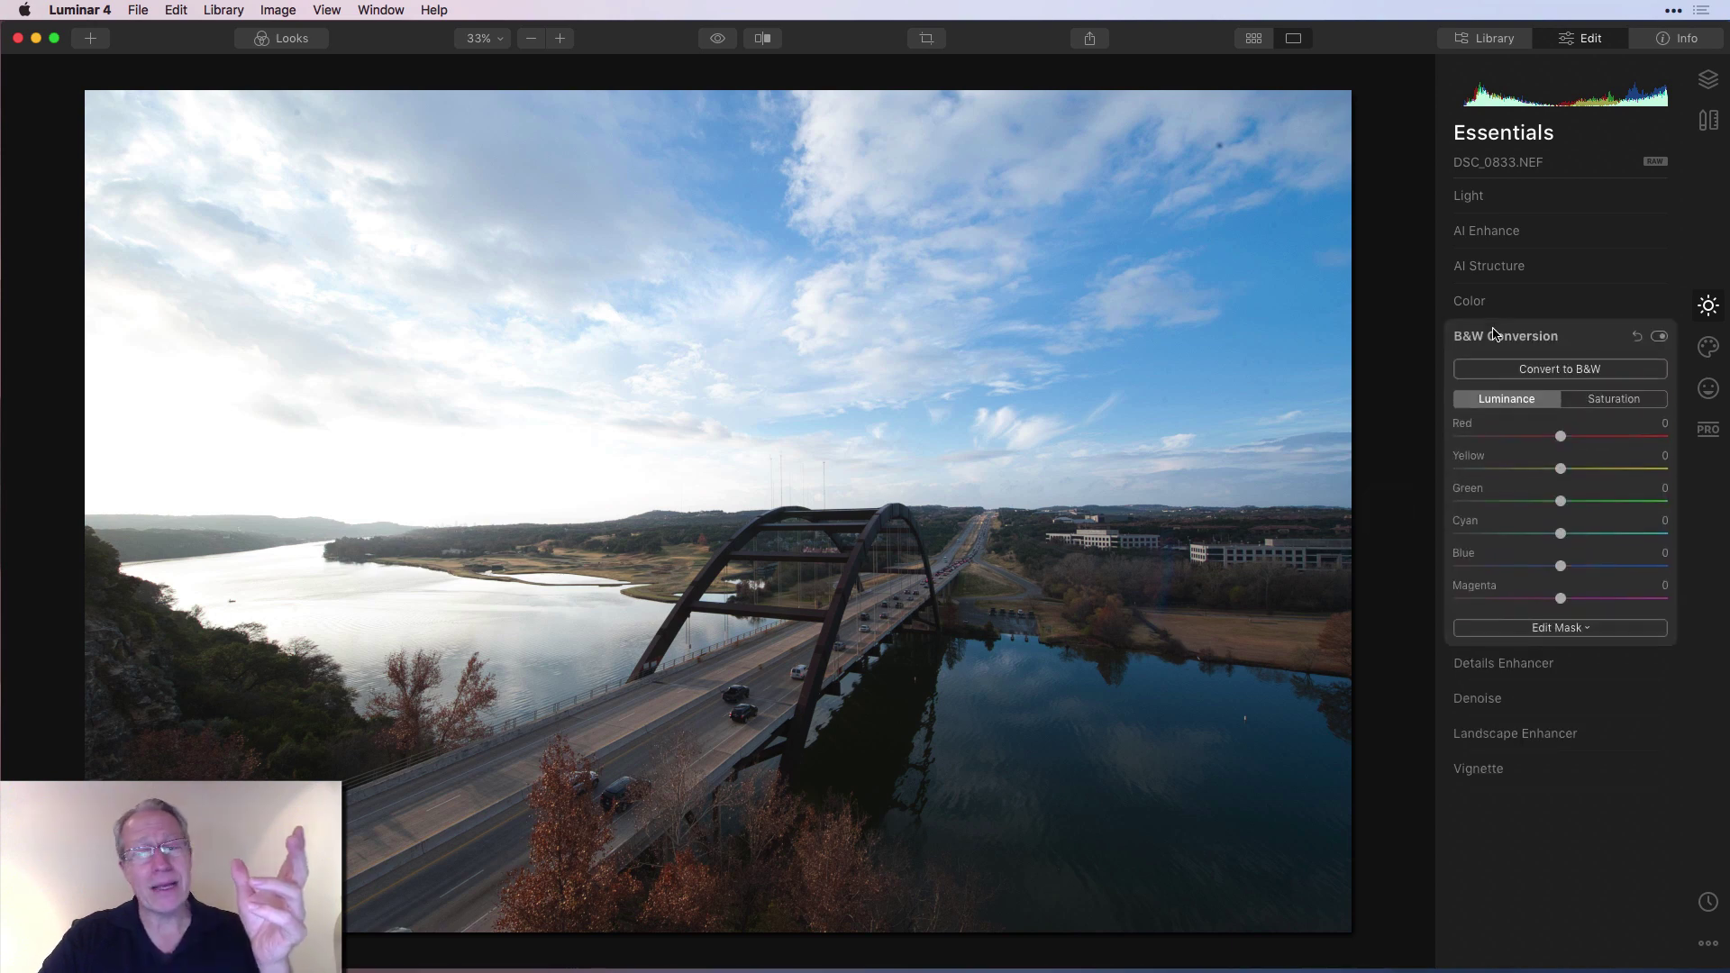
left_click(1546, 376)
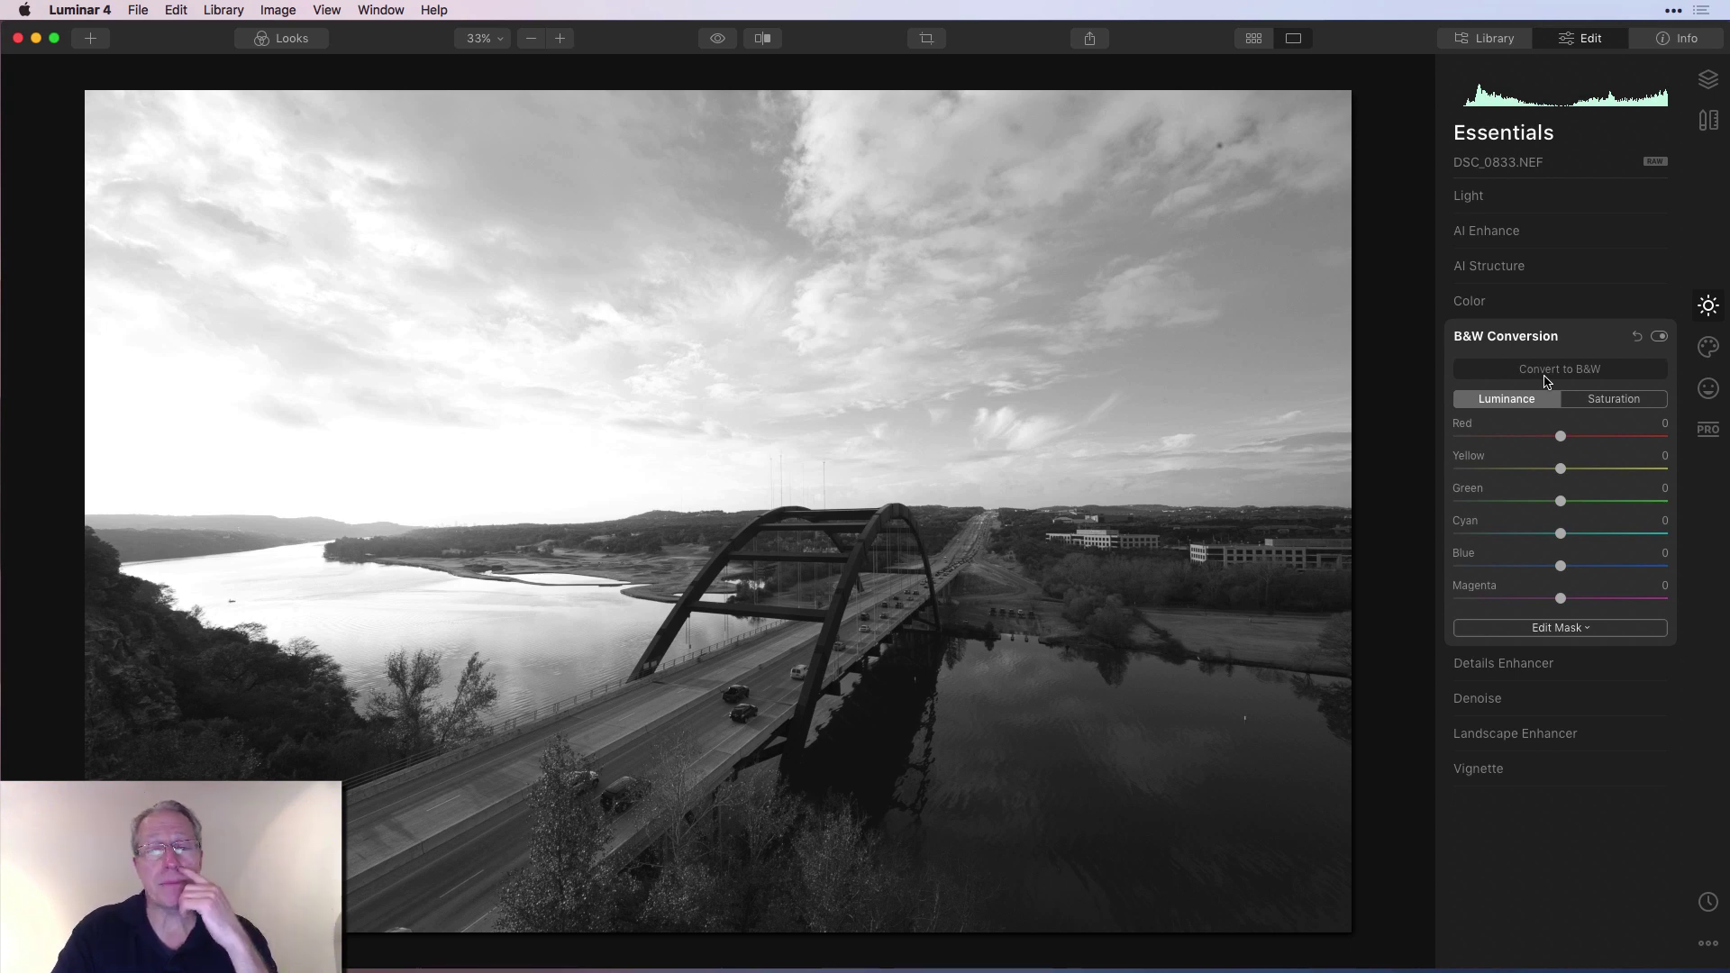
left_click(1545, 373)
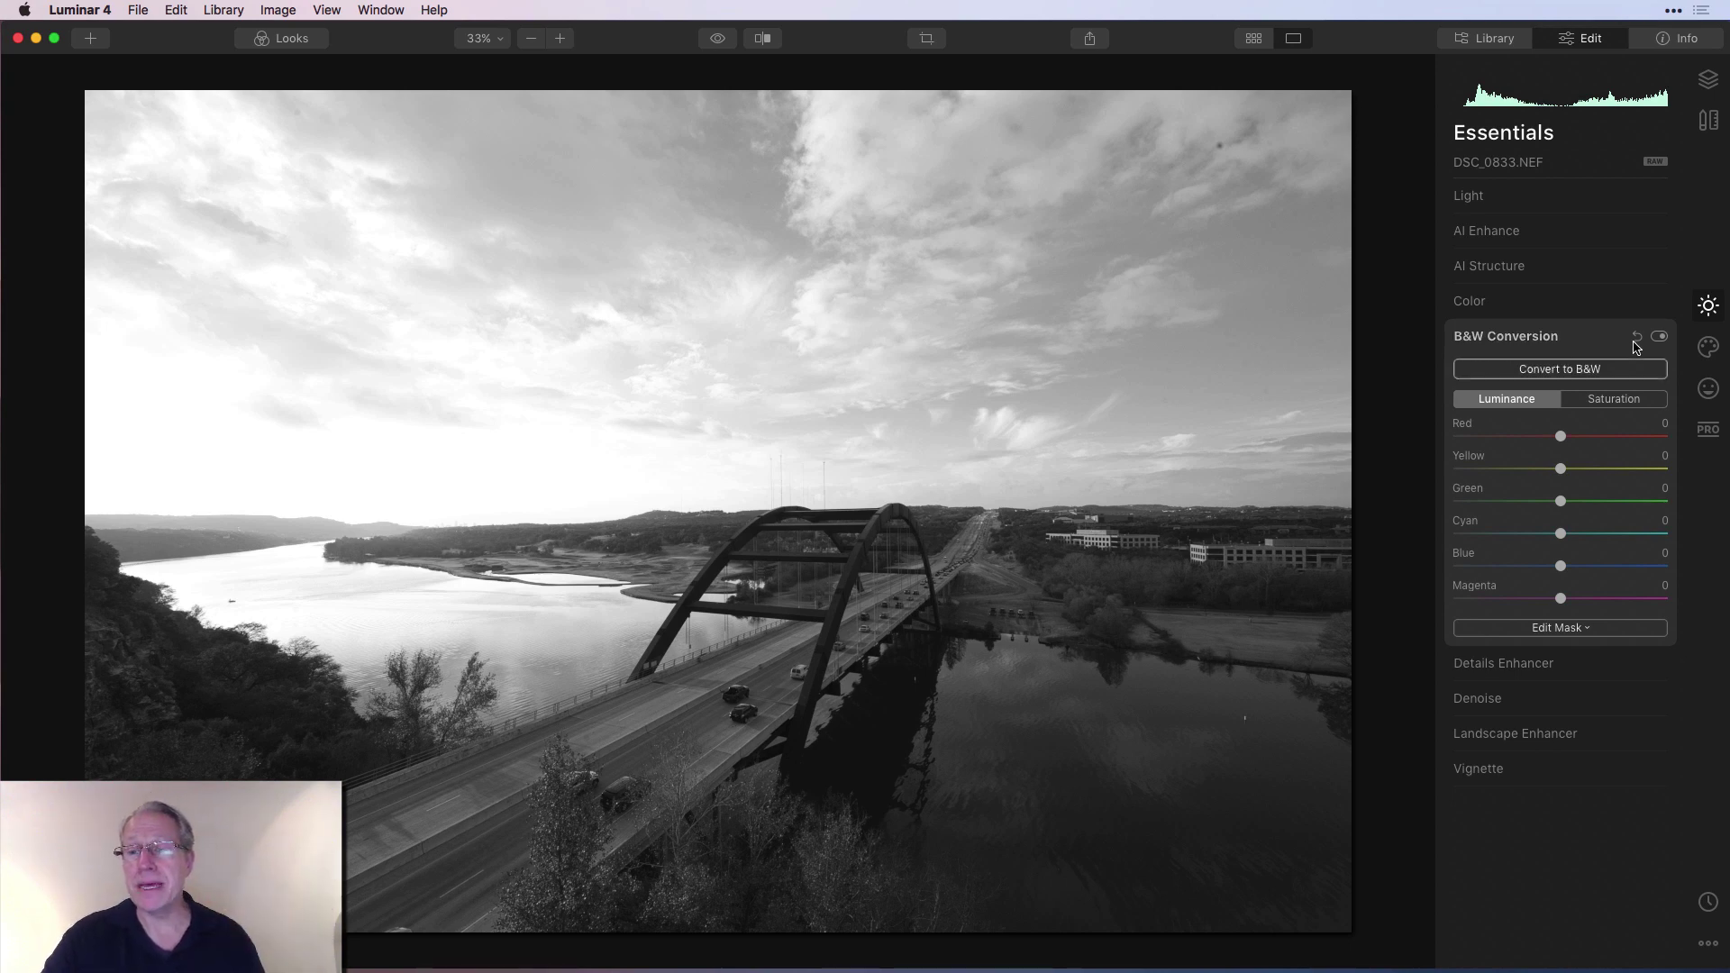
left_click(1578, 348)
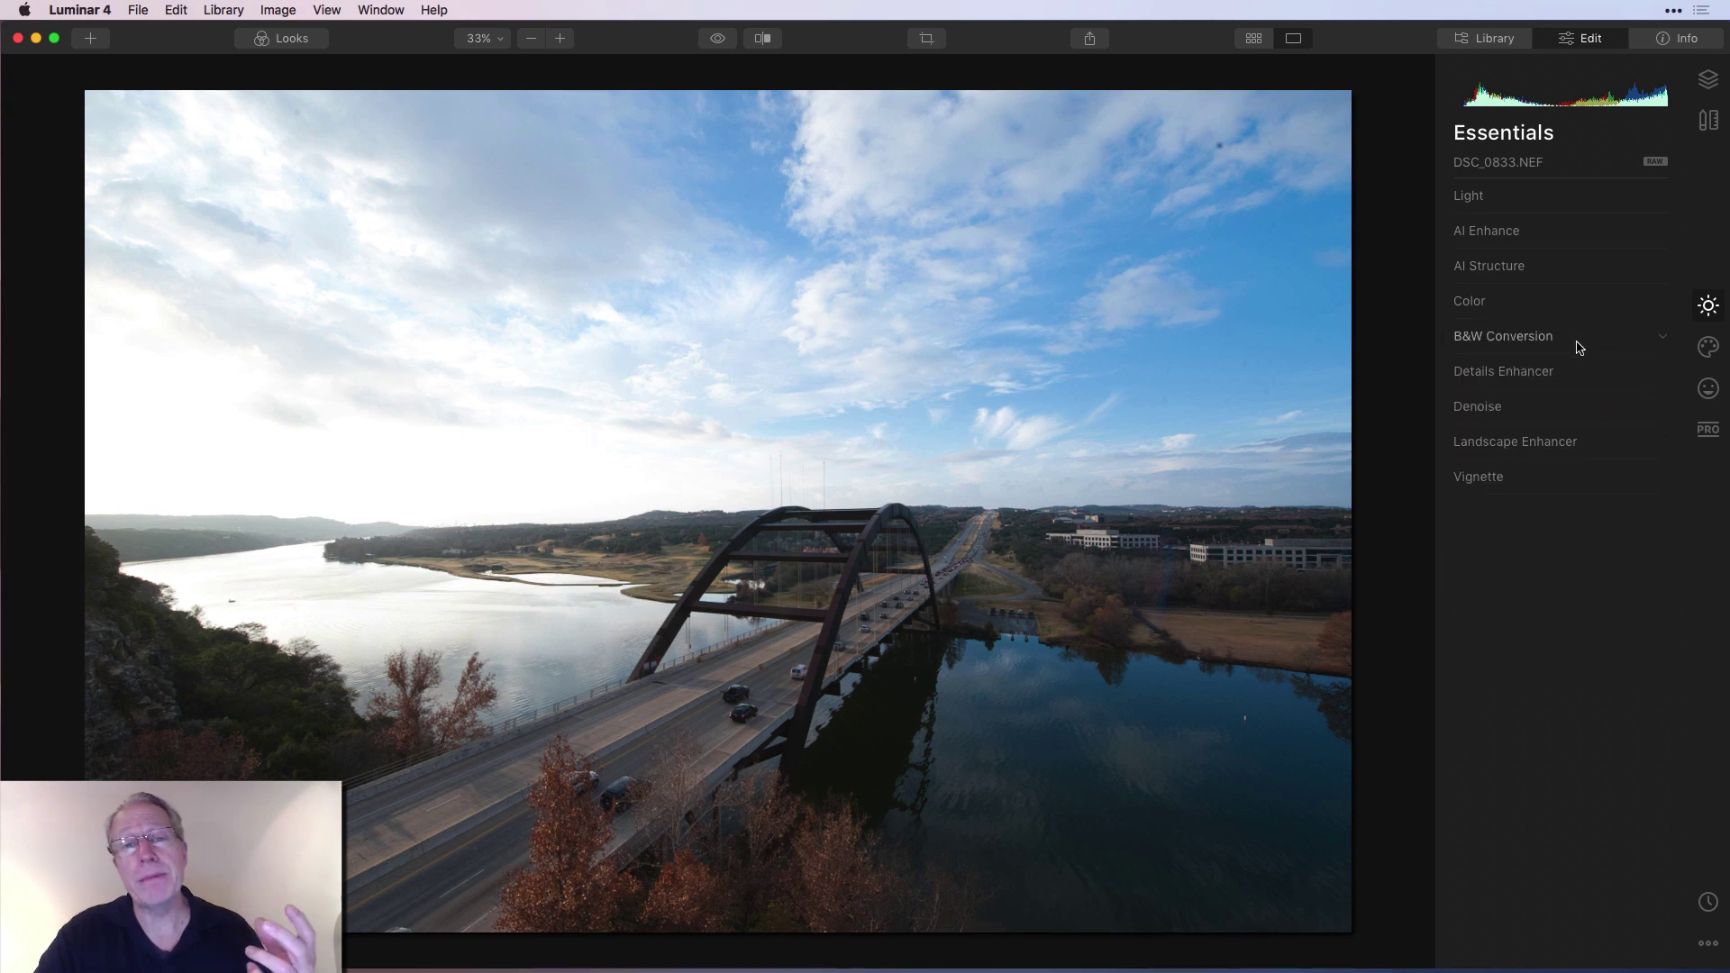